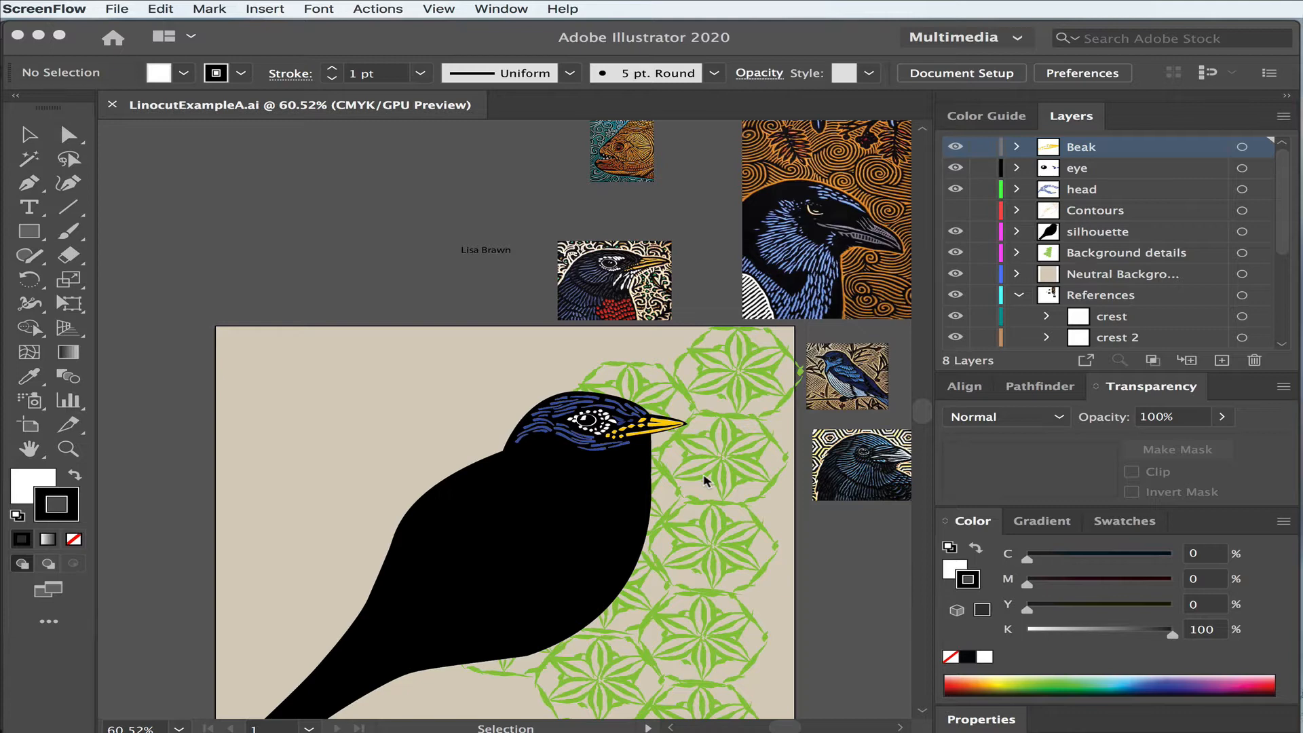
# Step: With the Paintbrush tool active, load Linocut Illustrator Brushes CS.ai from the Lino Wood Cut folder as a brush library
pyautogui.click(706, 481)
pyautogui.click(68, 231)
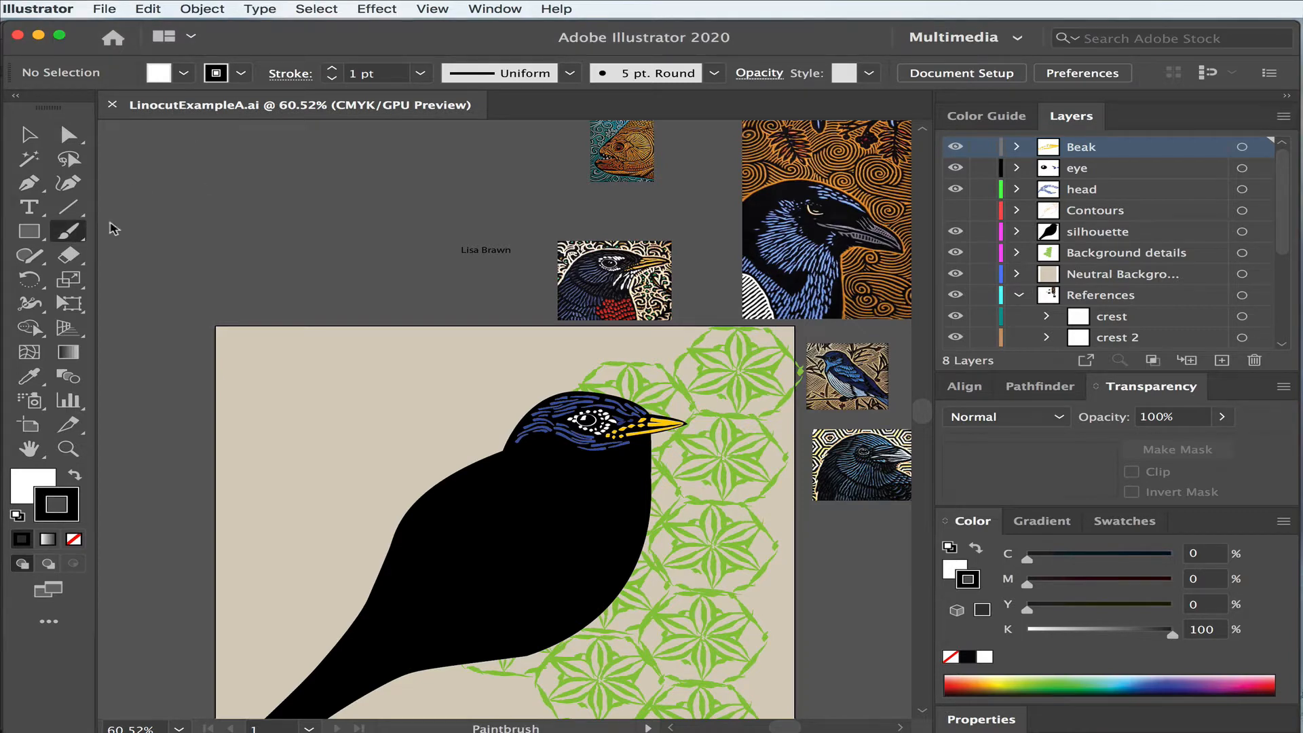
pyautogui.click(715, 73)
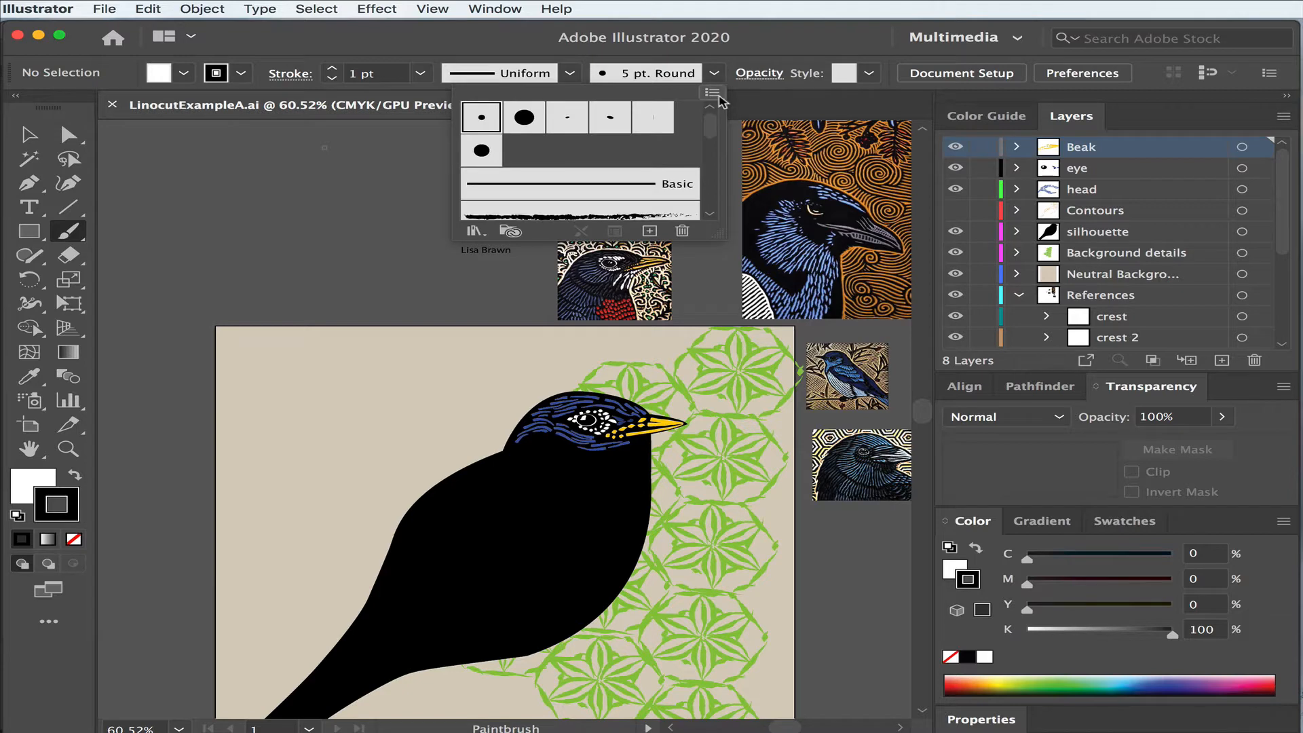
pyautogui.click(717, 96)
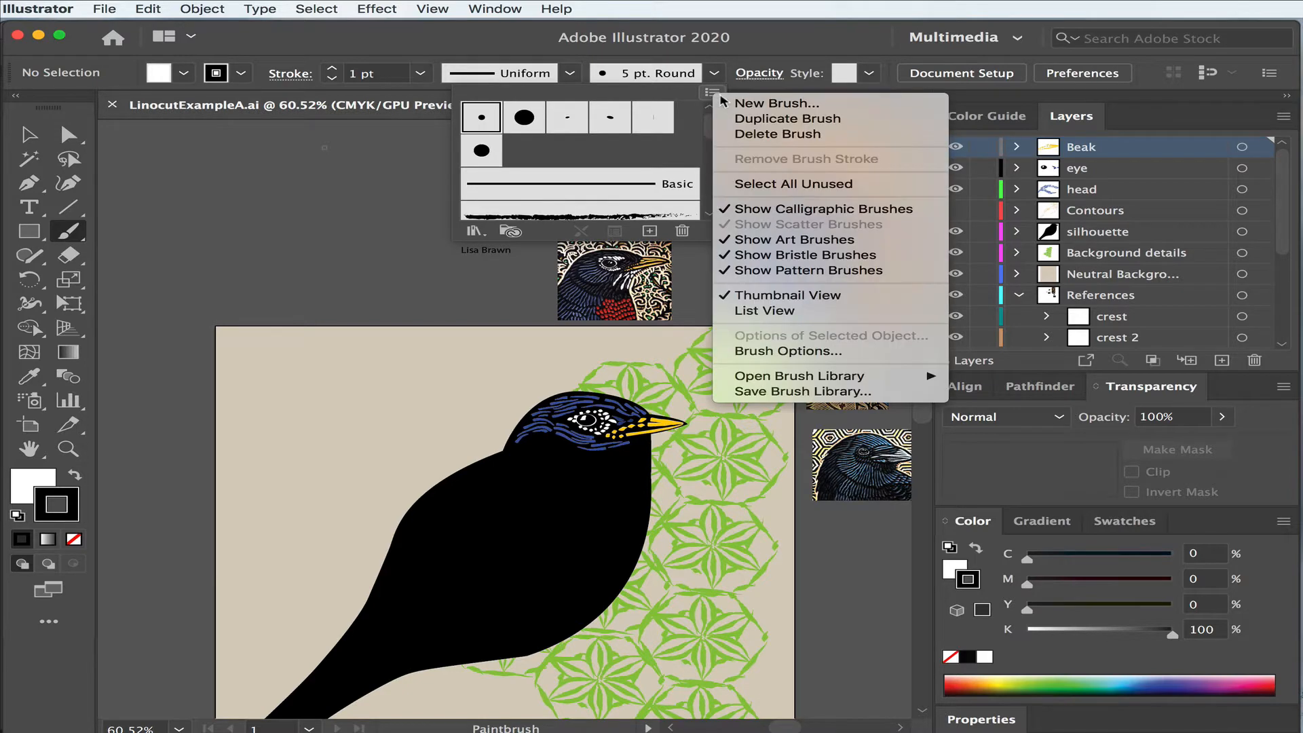
pyautogui.moveTo(831, 378)
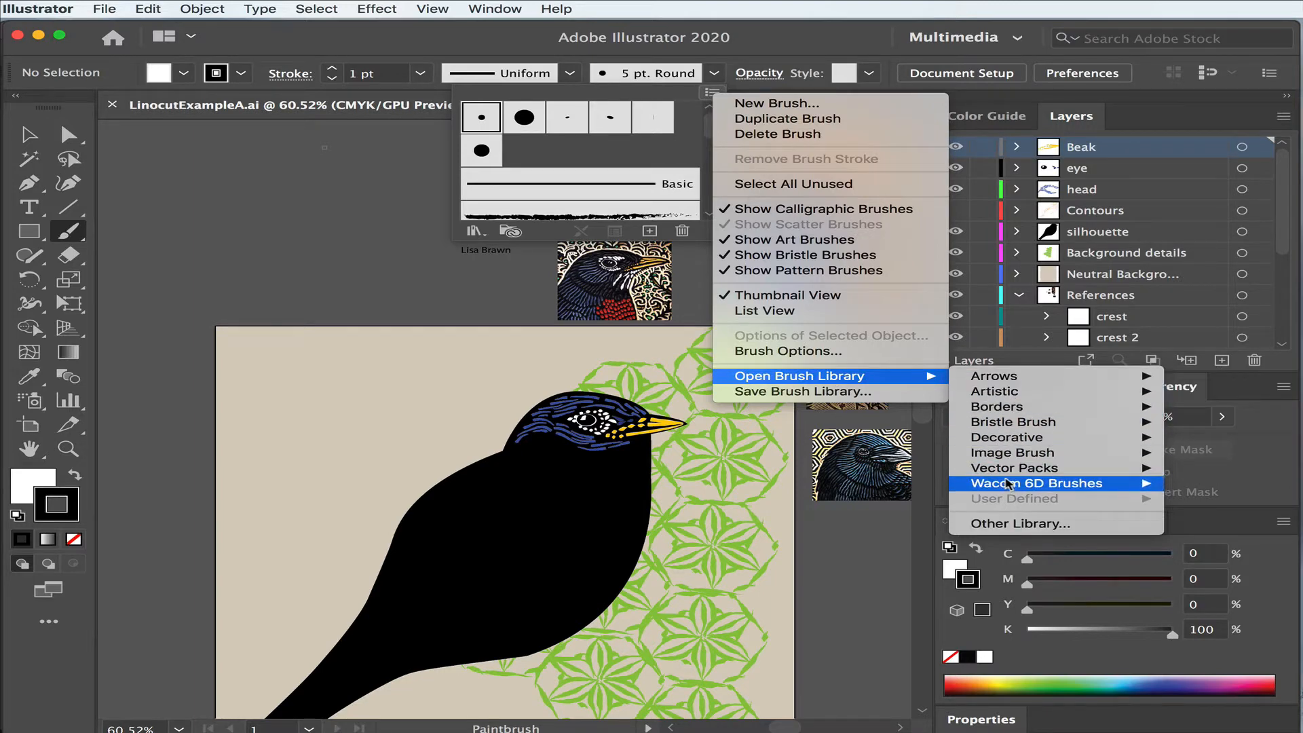
pyautogui.moveTo(1007, 486)
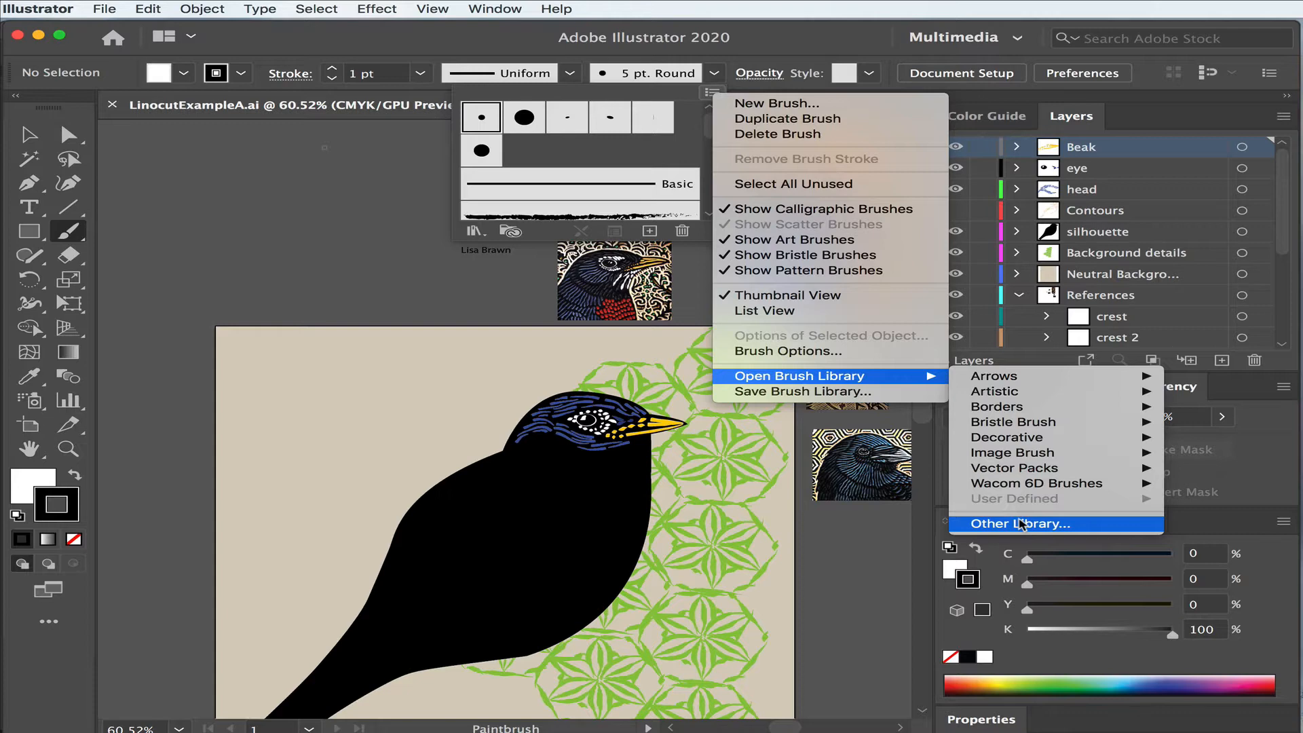
pyautogui.click(1022, 524)
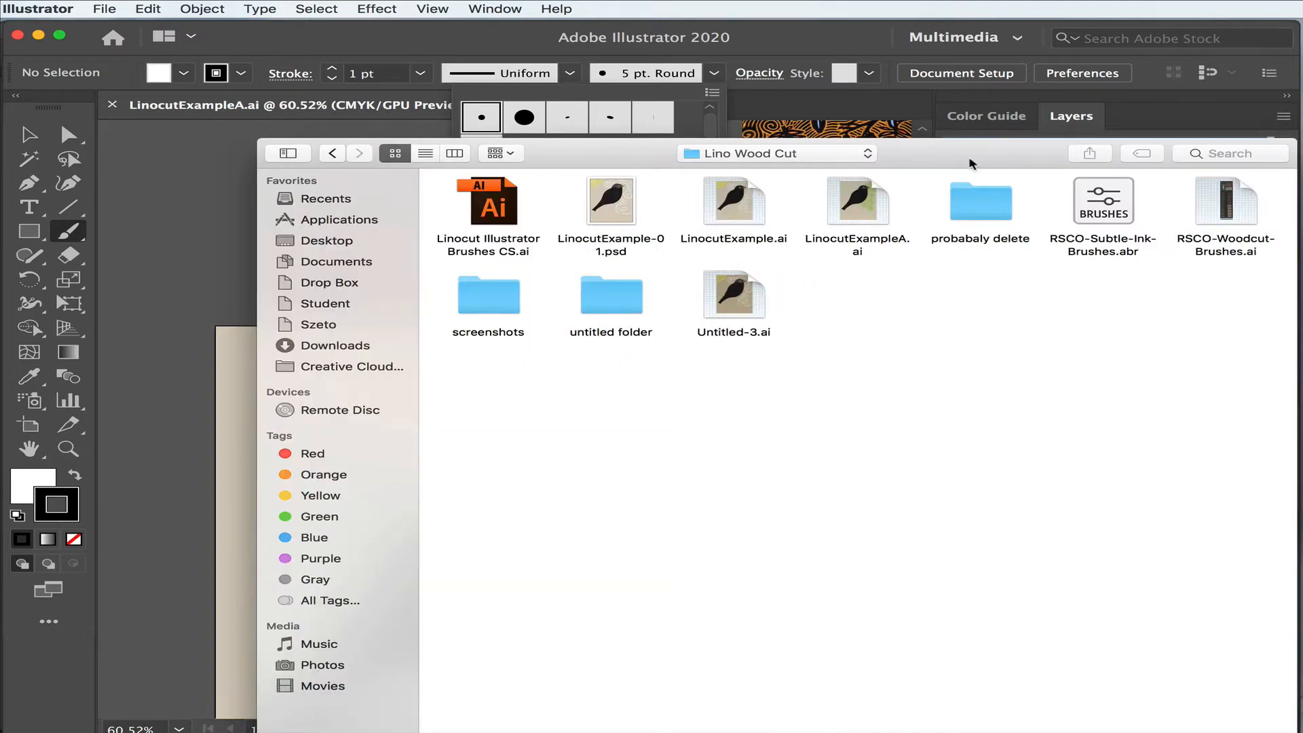
pyautogui.moveTo(972, 164); pyautogui.dragTo(970, 247)
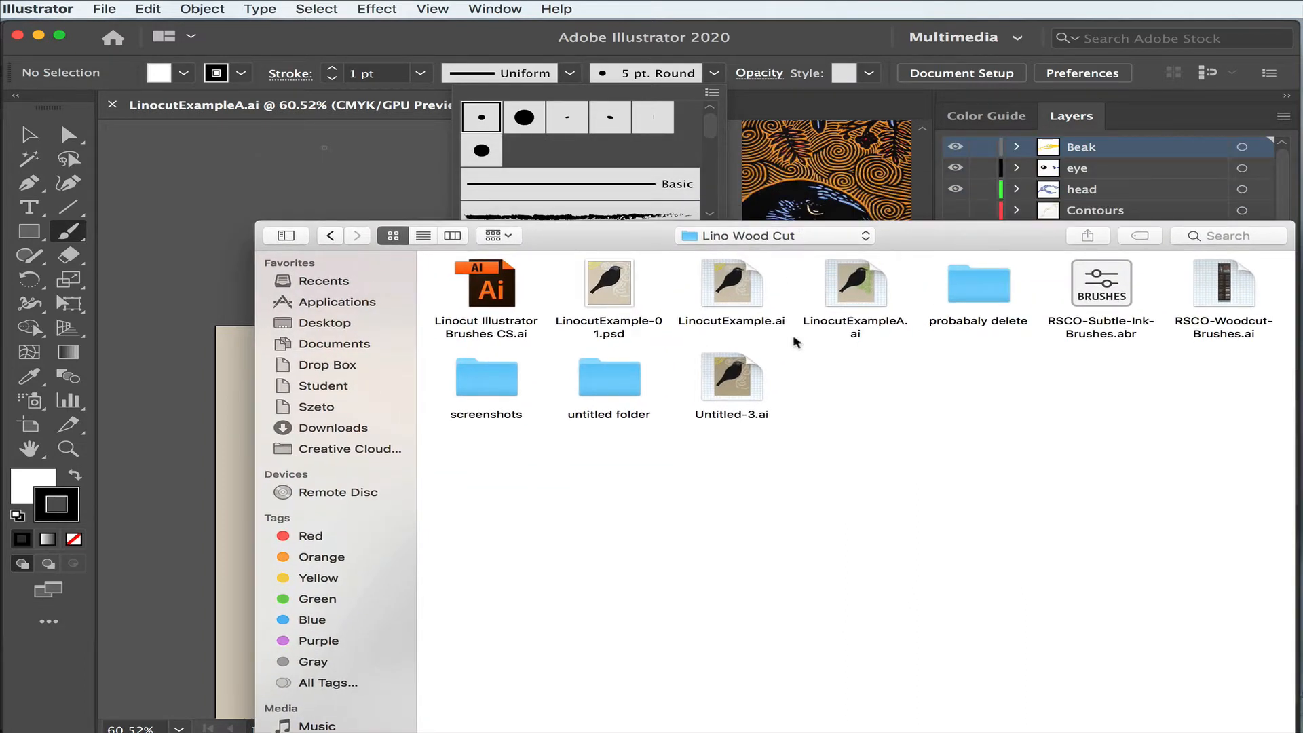
pyautogui.click(466, 330)
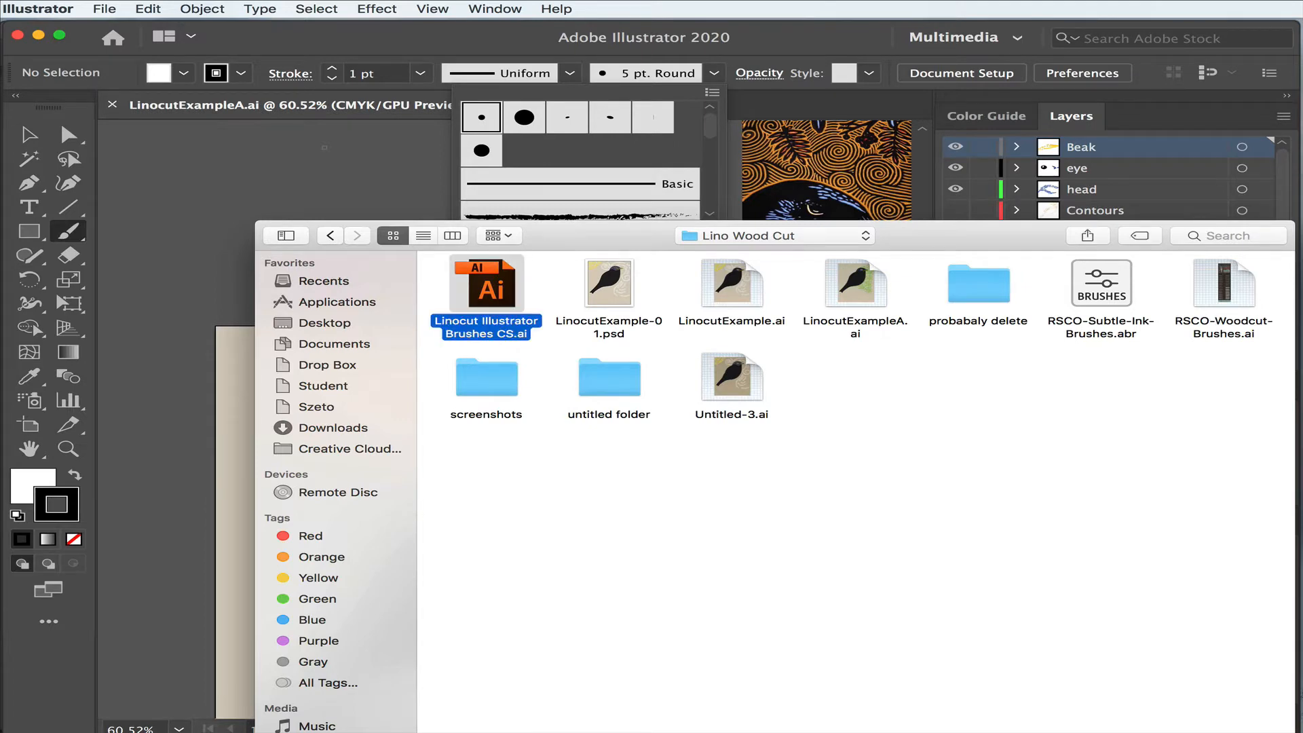
pyautogui.press('Return')
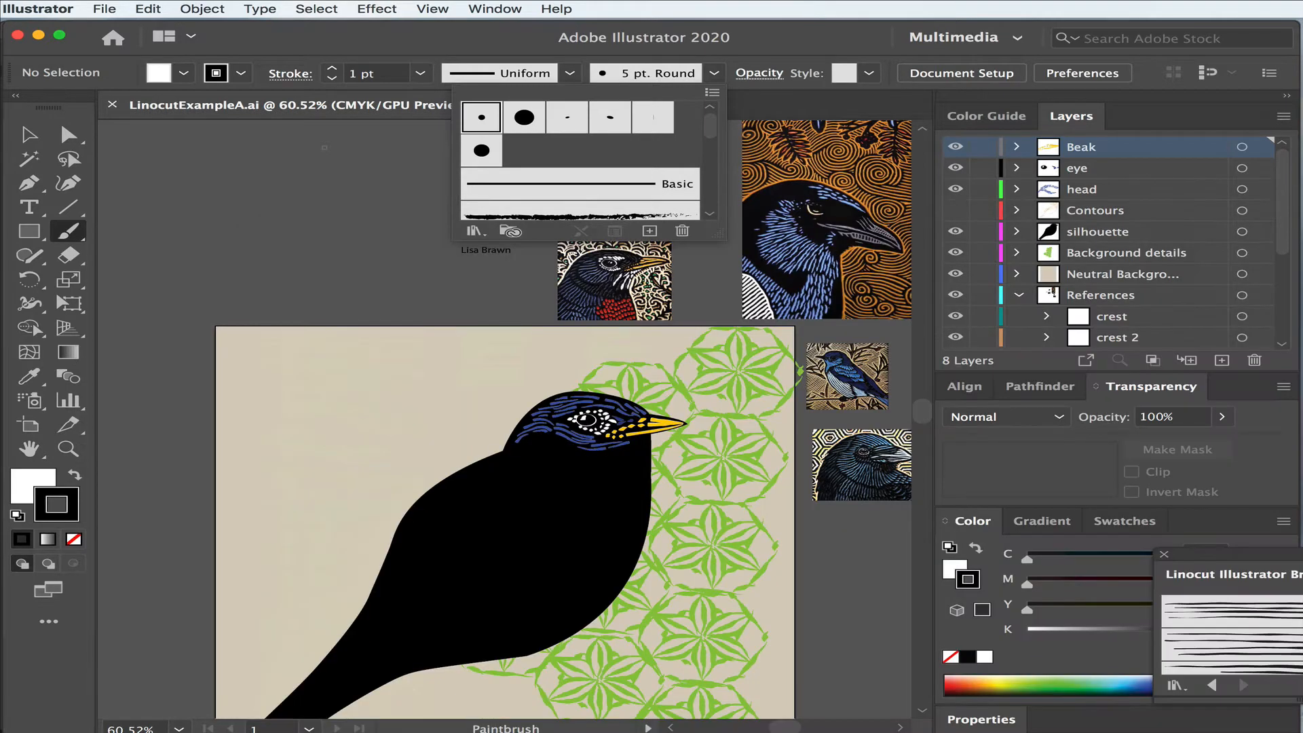
# Step: Move the floating Linocut Illustrator Brushes CS library into the empty canvas area above the artboard
pyautogui.moveTo(1255, 555); pyautogui.dragTo(869, 351)
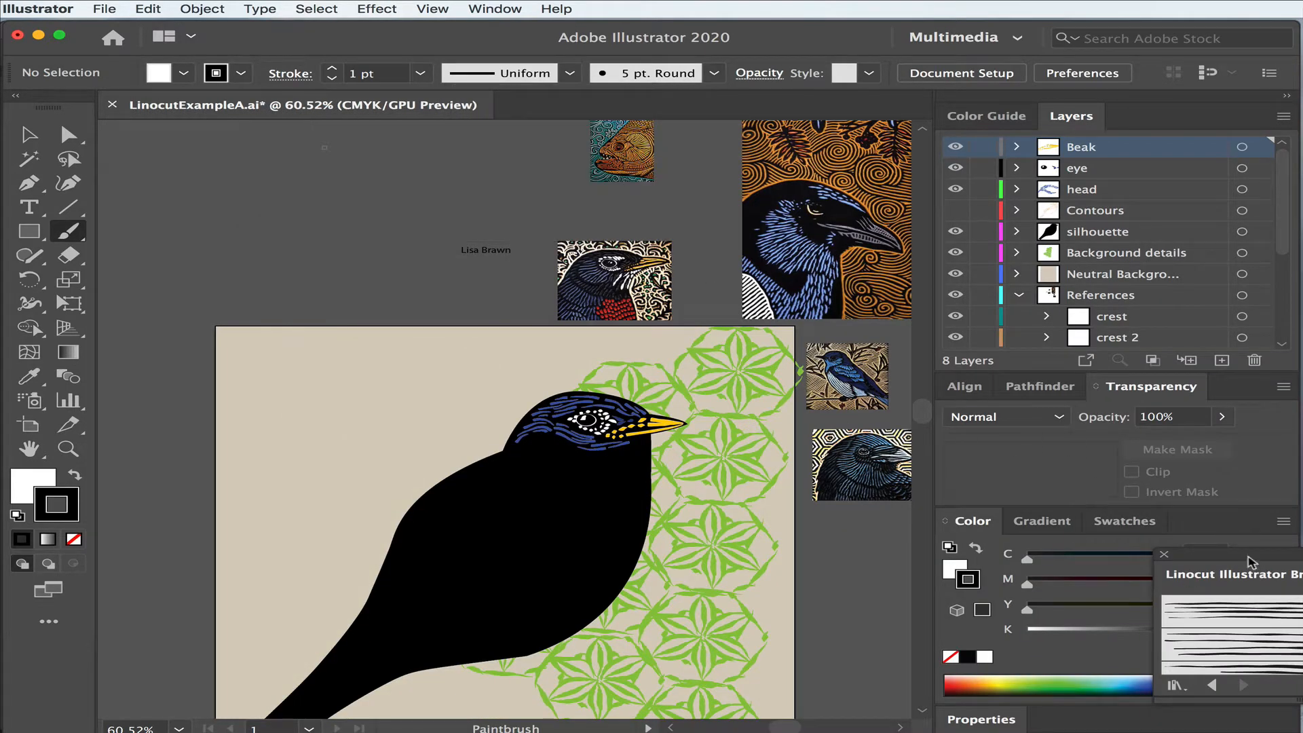
pyautogui.moveTo(1250, 556); pyautogui.dragTo(611, 260)
pyautogui.moveTo(494, 167); pyautogui.dragTo(266, 159)
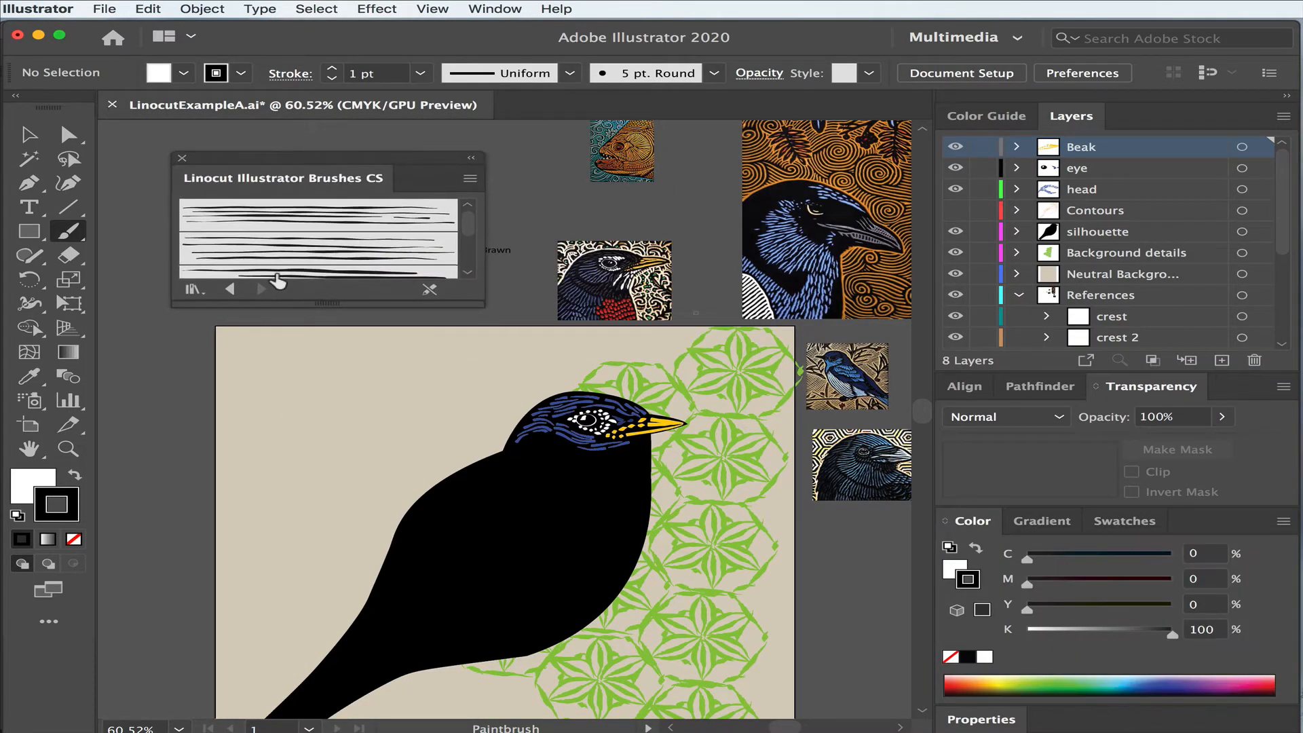
# Step: Close the Linocut Illustrator Brushes CS library, reopen it from the available brush libraries, and shift it slightly toward the toolbar
pyautogui.click(182, 160)
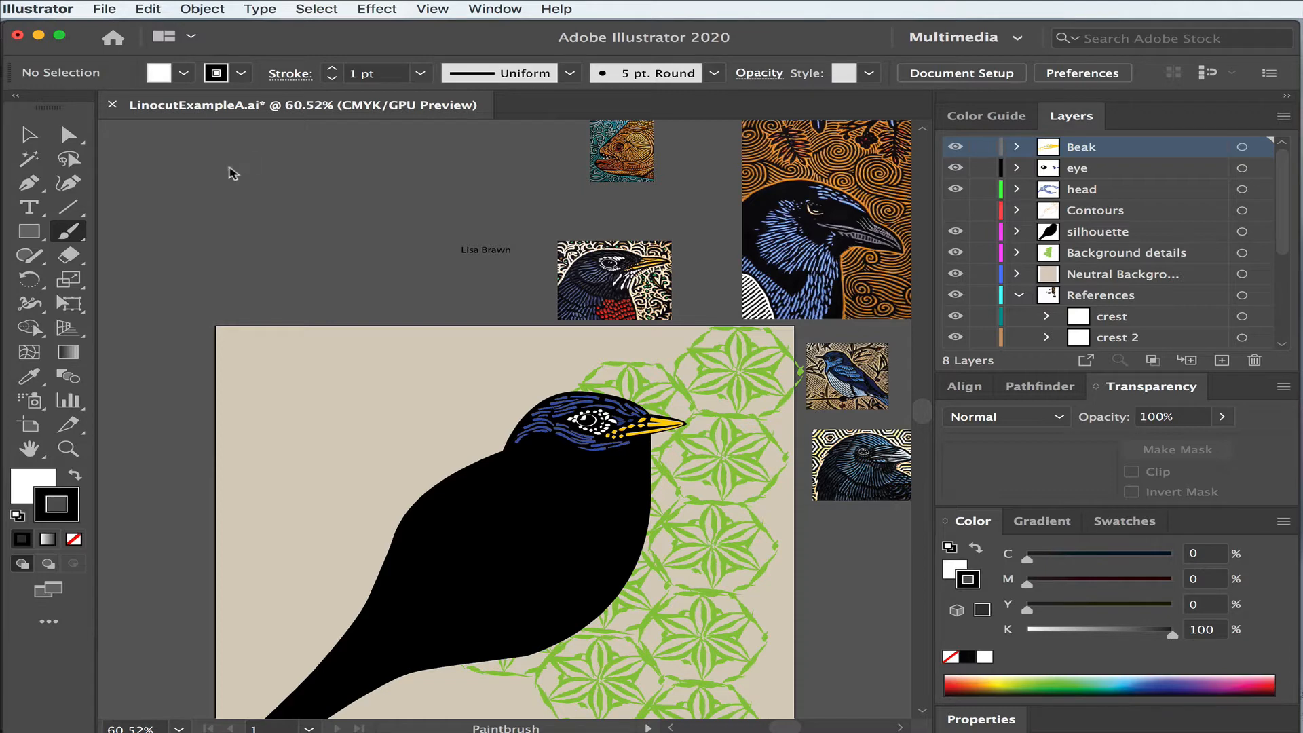
pyautogui.click(715, 74)
pyautogui.click(713, 94)
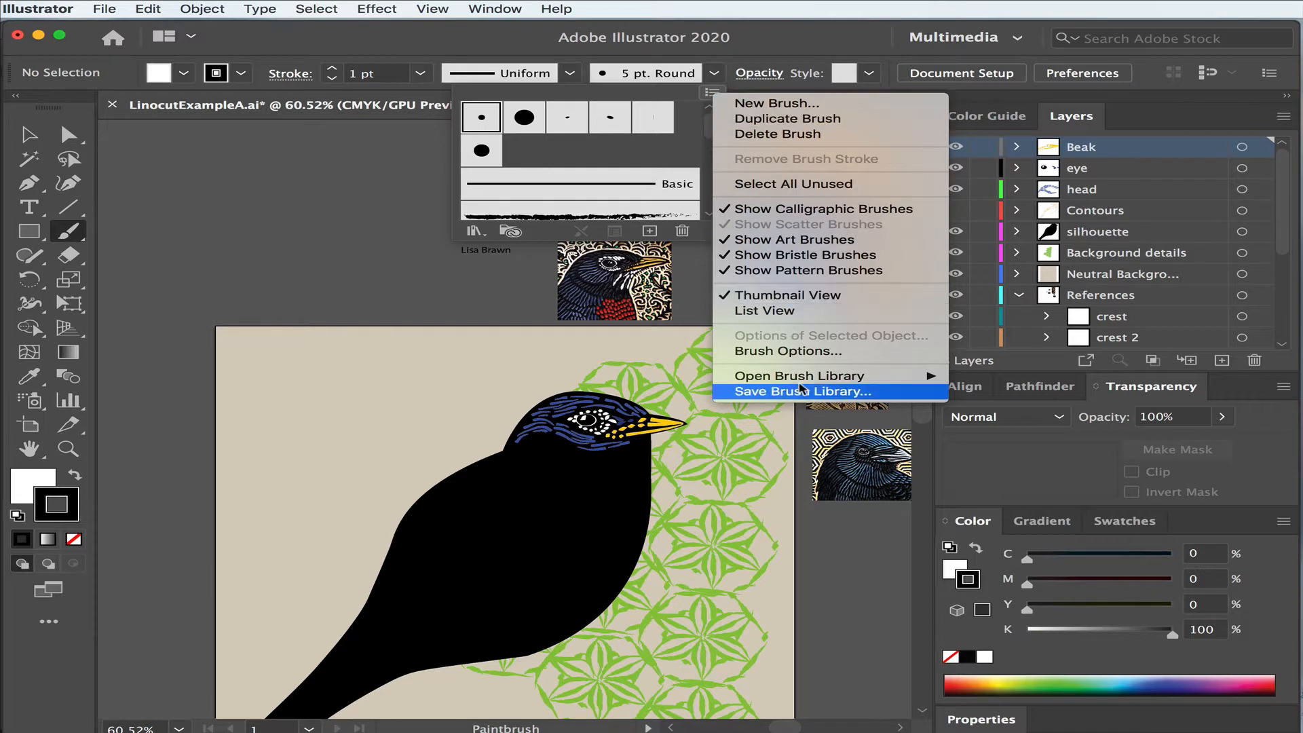
pyautogui.moveTo(808, 380)
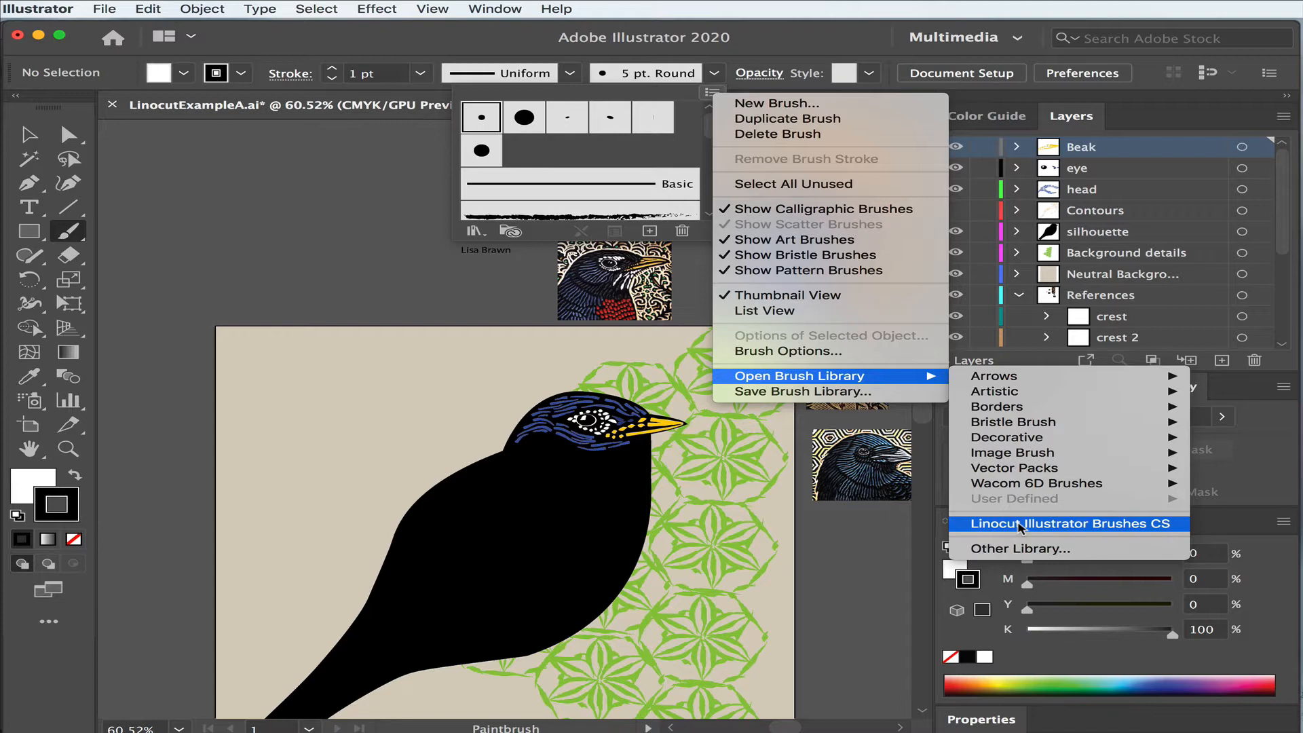
pyautogui.click(1018, 524)
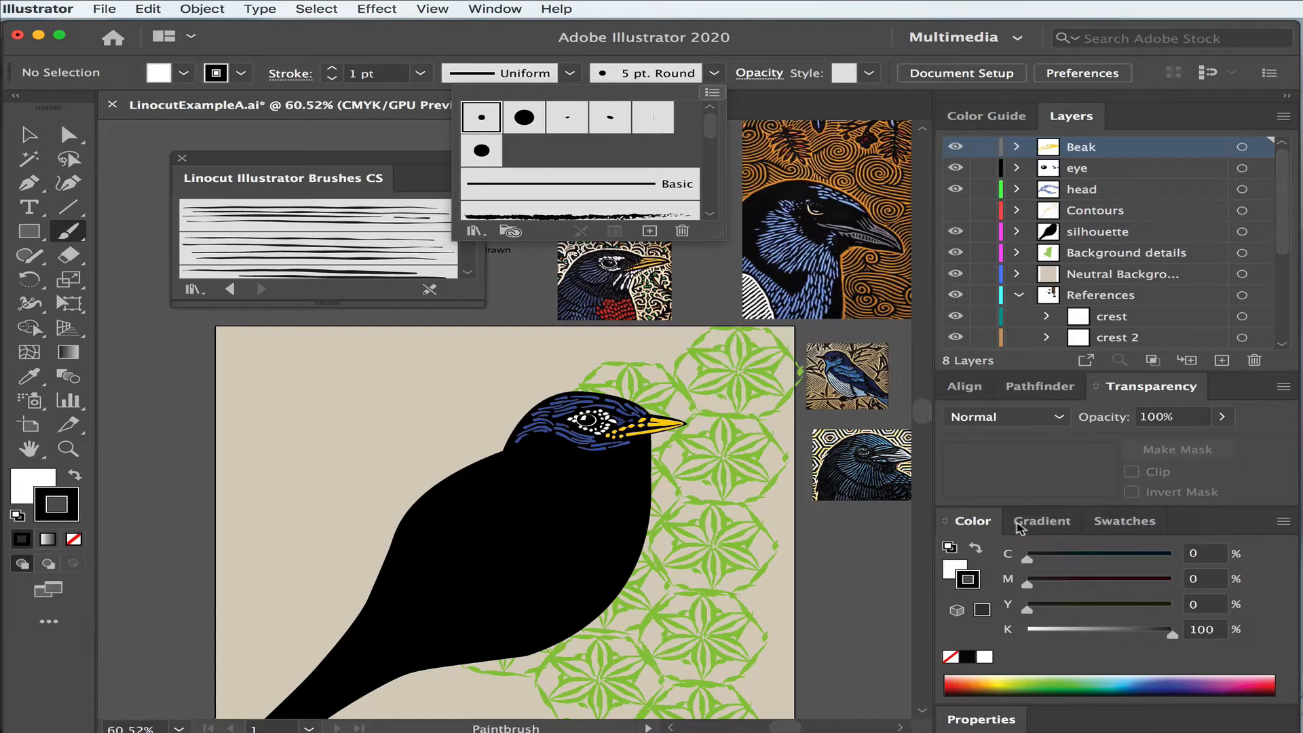
pyautogui.click(304, 168)
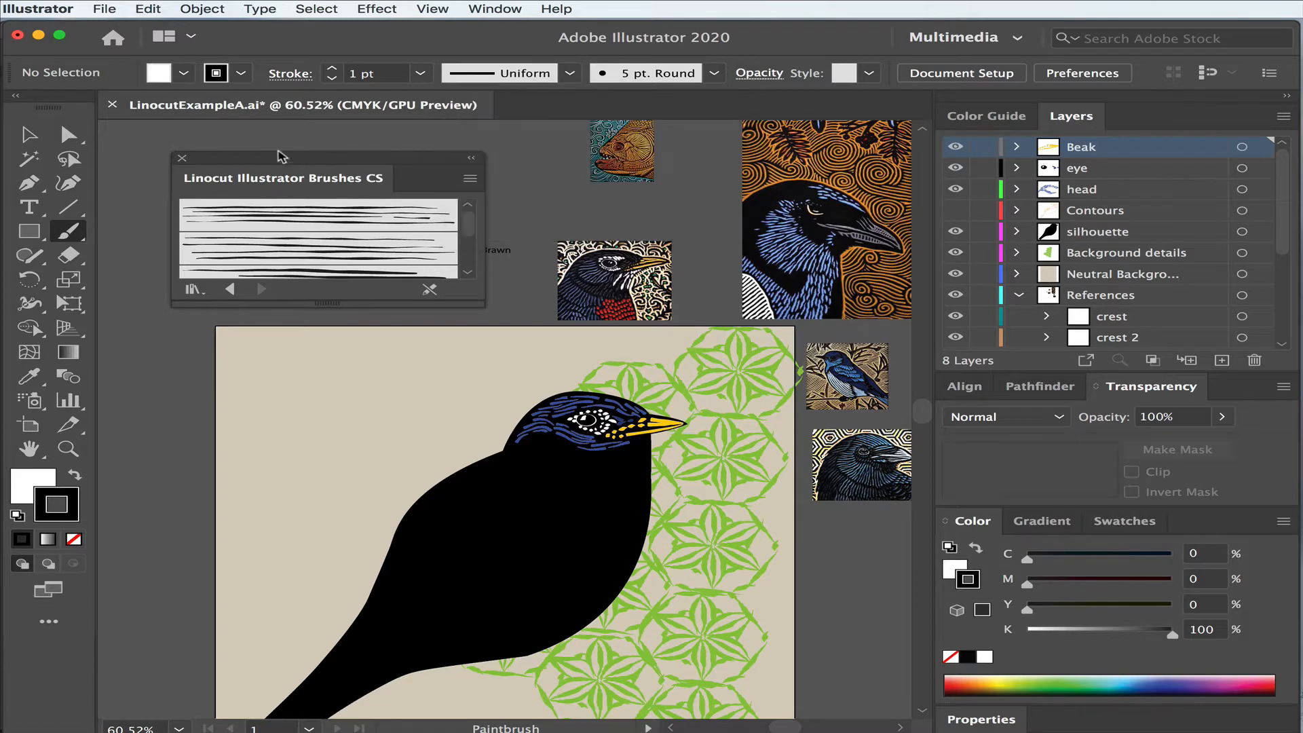
pyautogui.moveTo(276, 156); pyautogui.dragTo(239, 151)
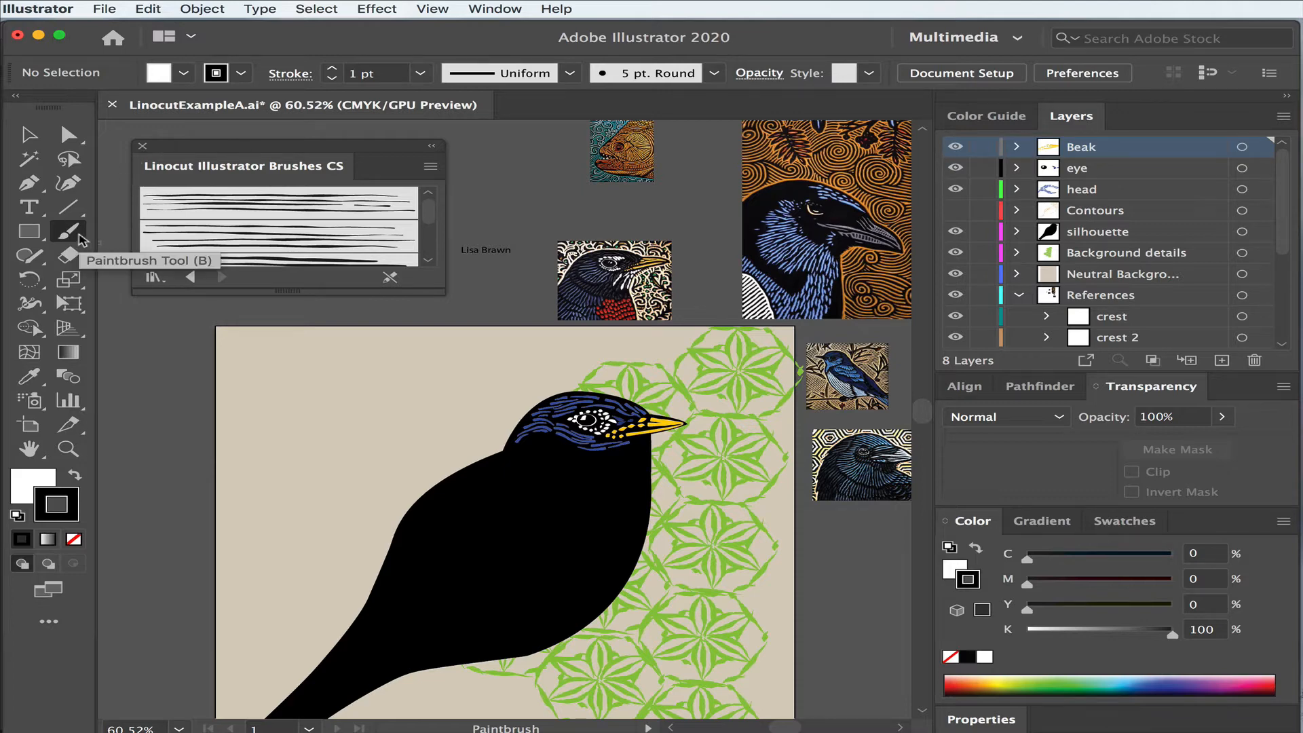
# Step: Load RSCO-Woodcut-Brushes.ai from the Lino Wood Cut folder as a second brush library
pyautogui.click(713, 74)
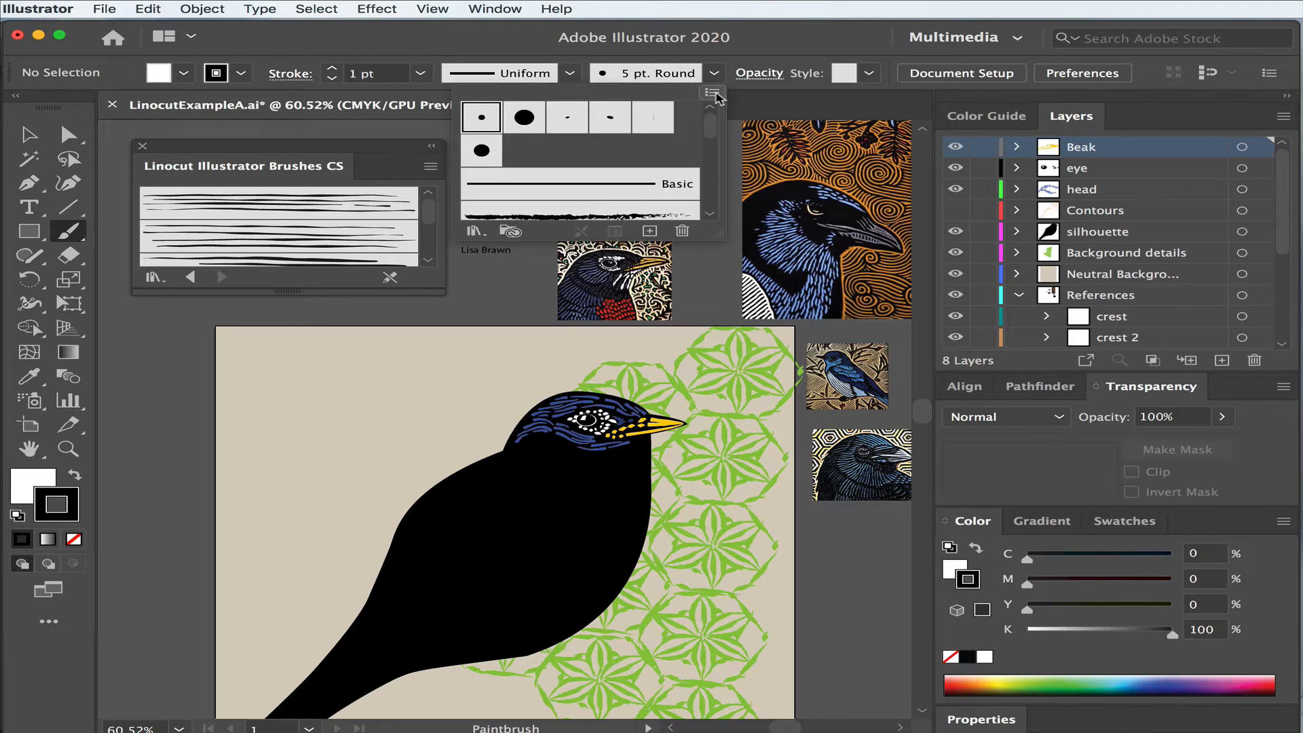
pyautogui.click(713, 94)
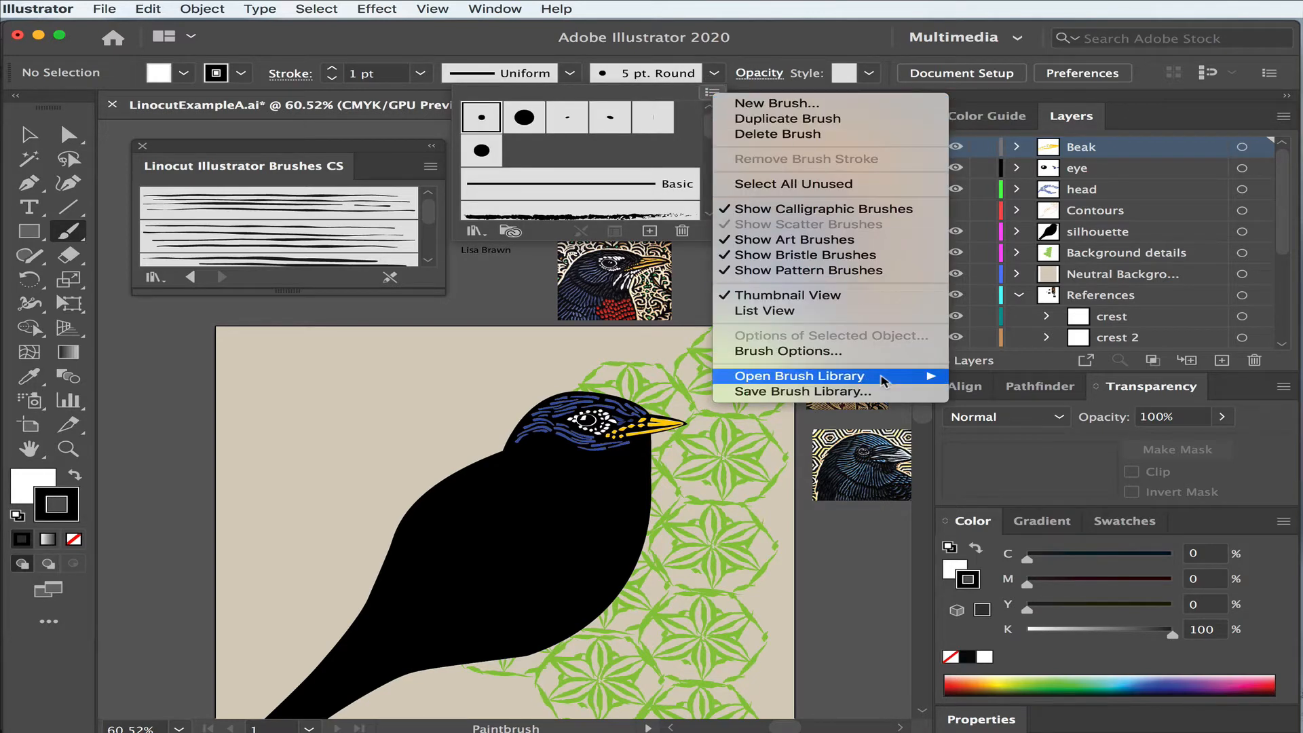
pyautogui.moveTo(884, 381)
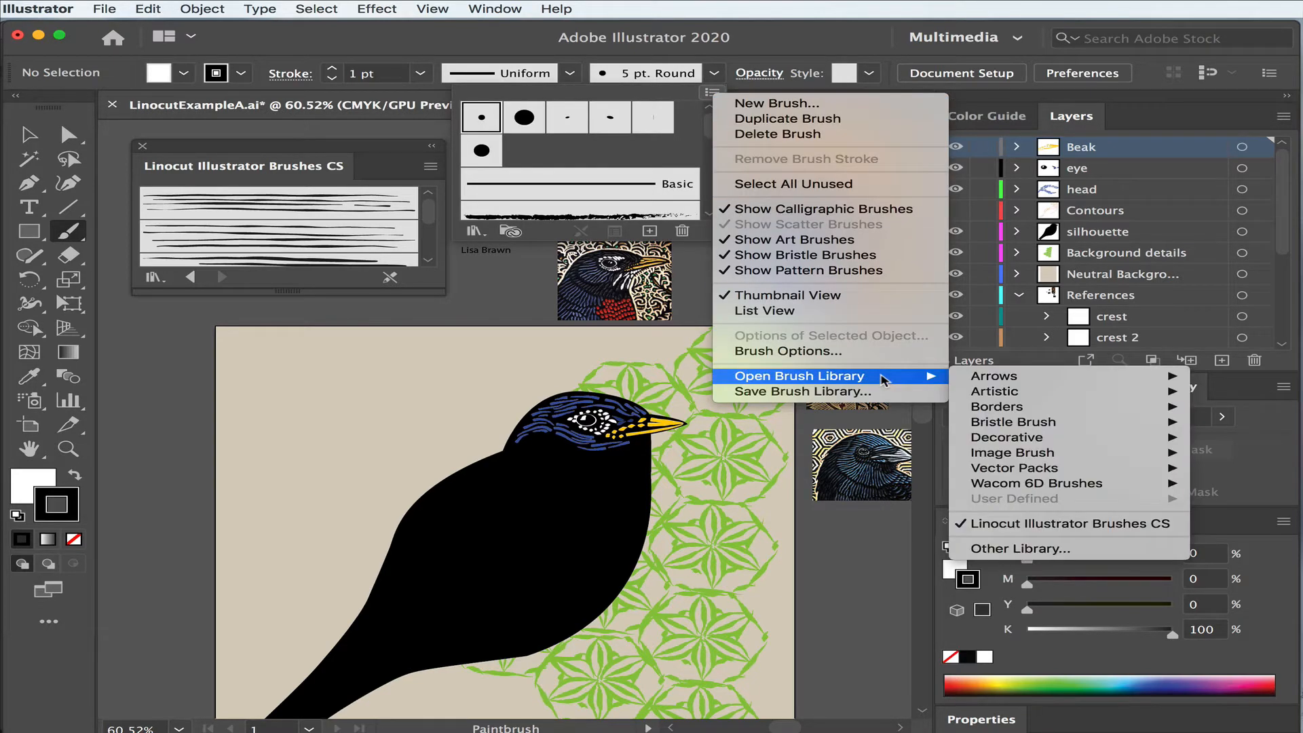
pyautogui.click(1051, 550)
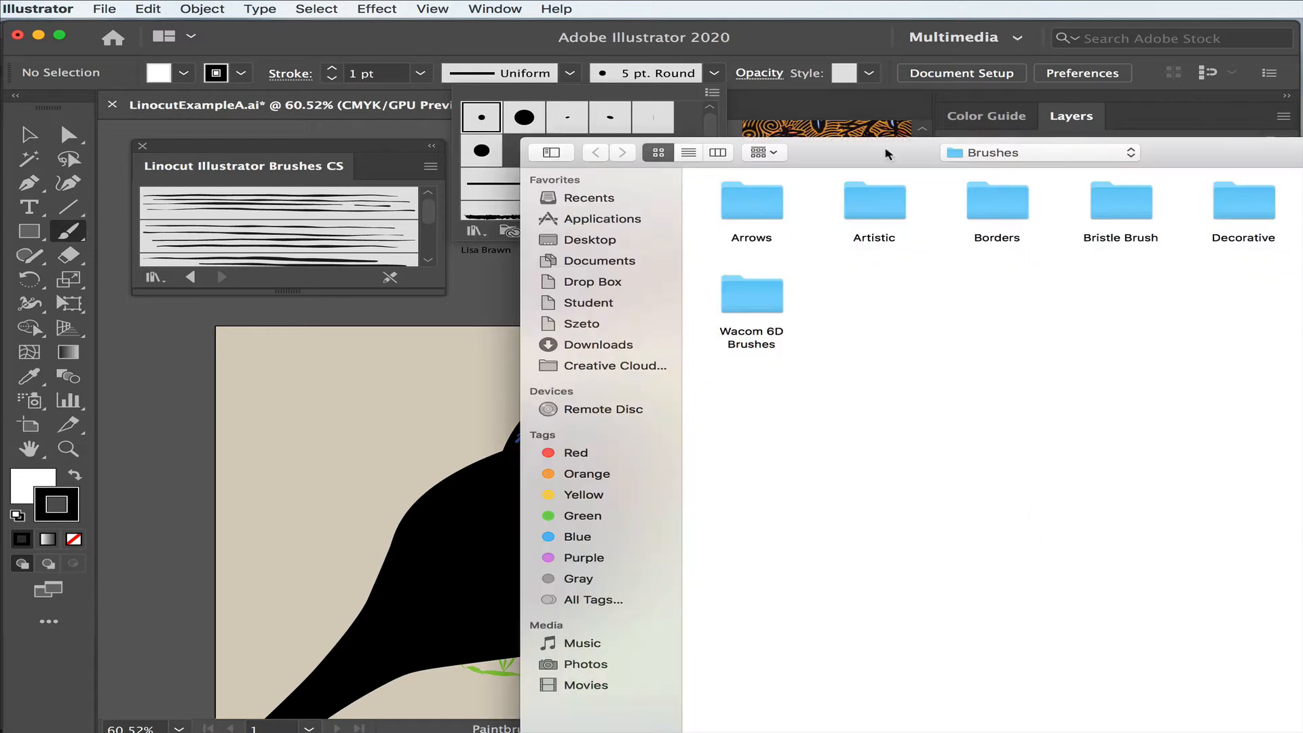
pyautogui.moveTo(890, 144); pyautogui.dragTo(494, 95)
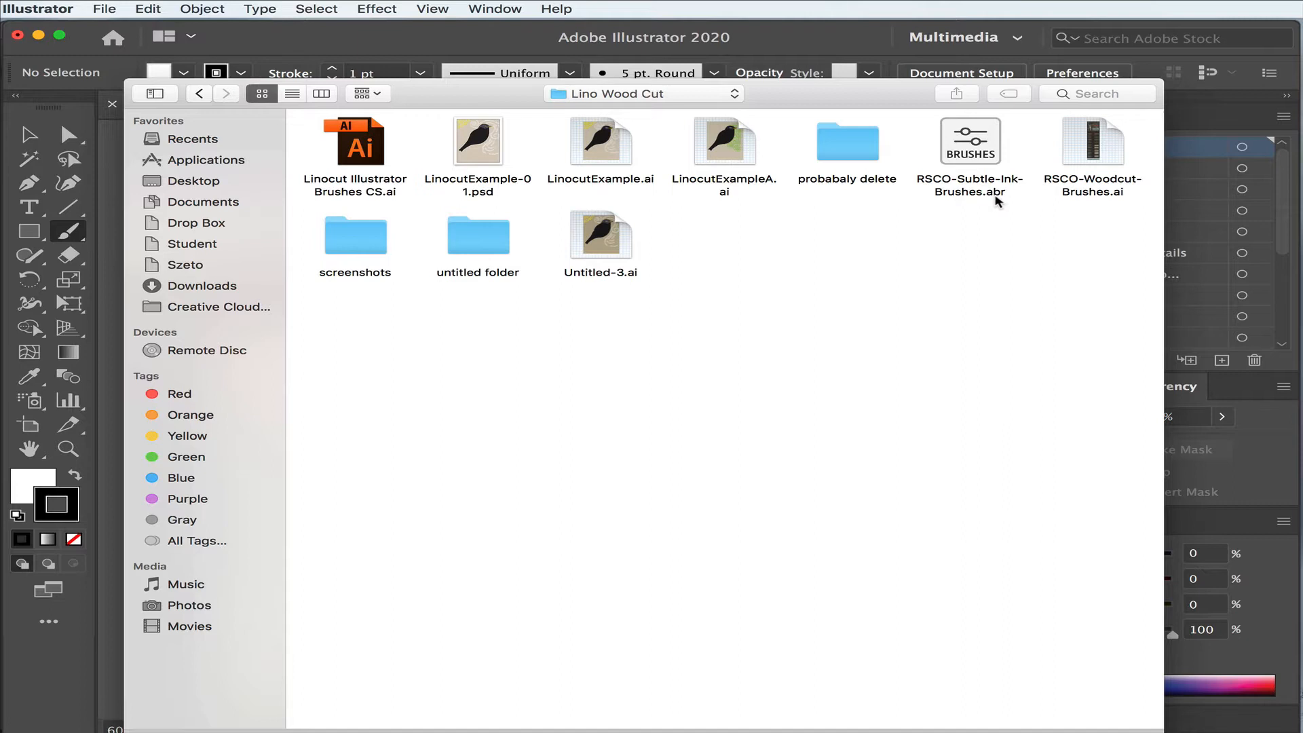
pyautogui.click(1086, 171)
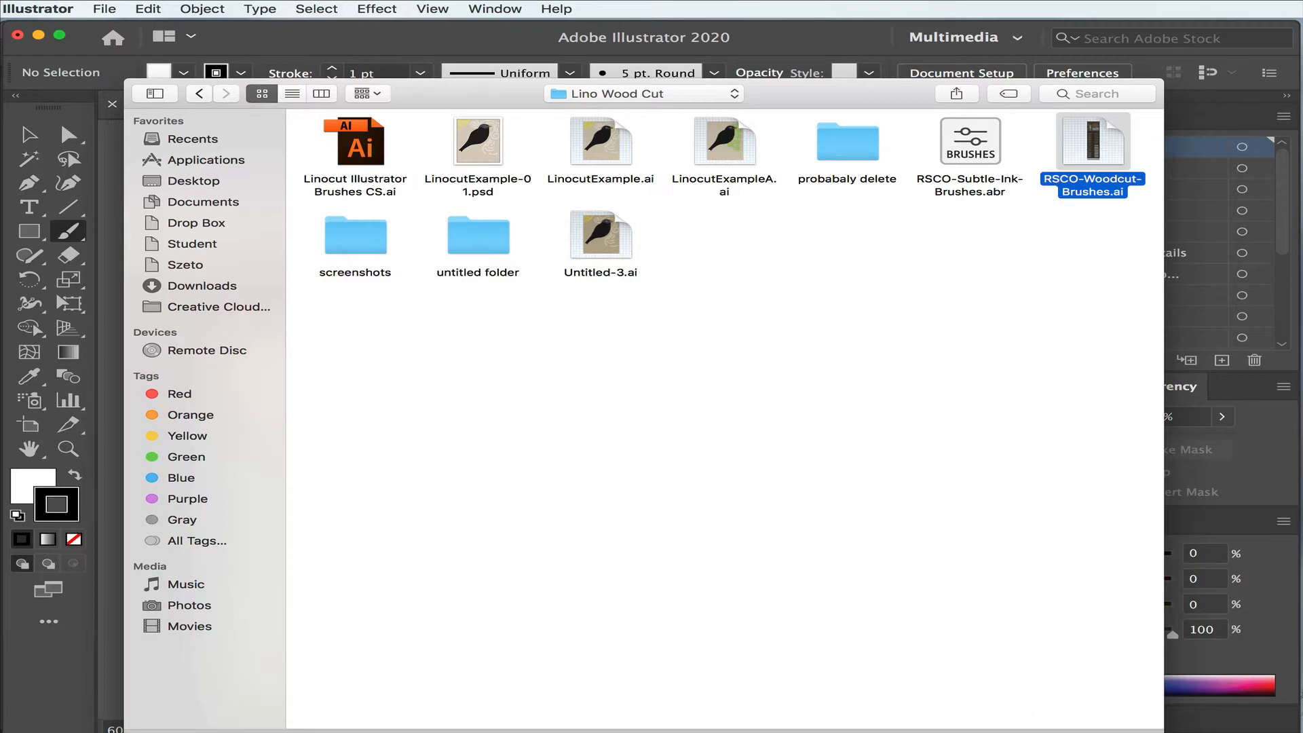
pyautogui.press('Return')
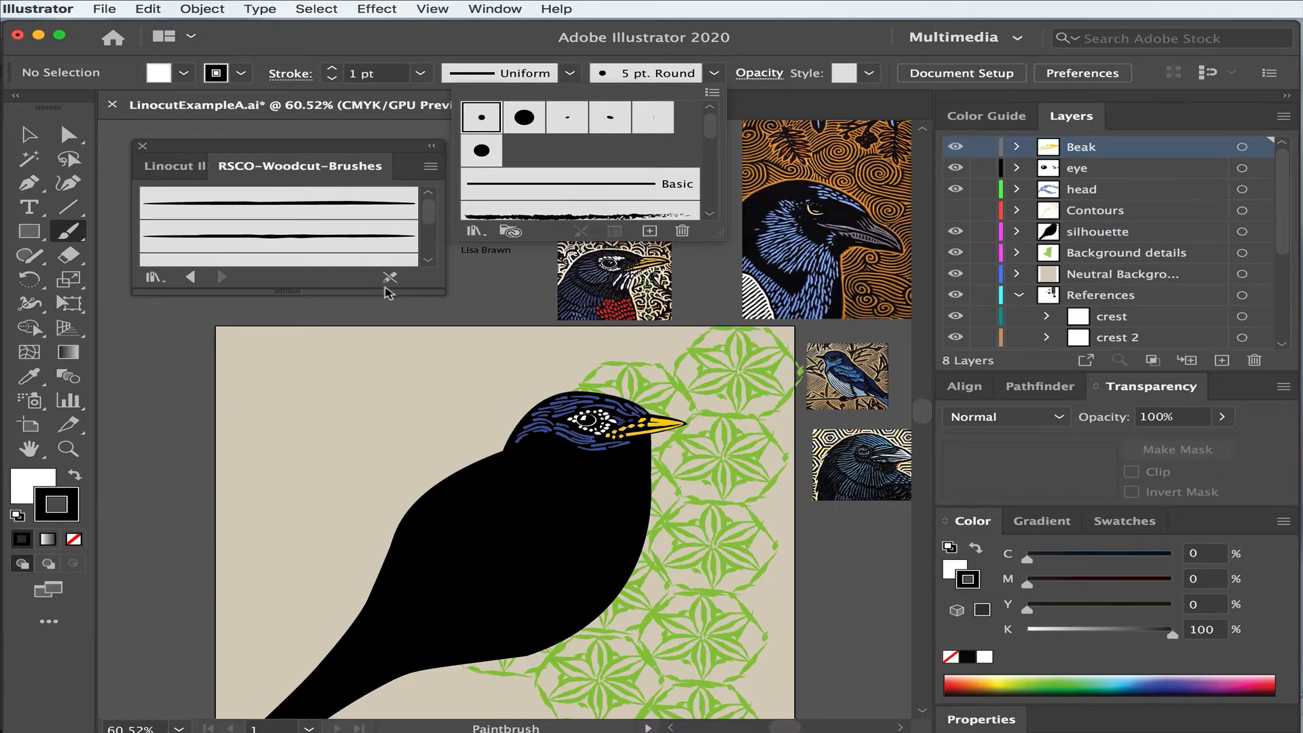
pyautogui.click(440, 289)
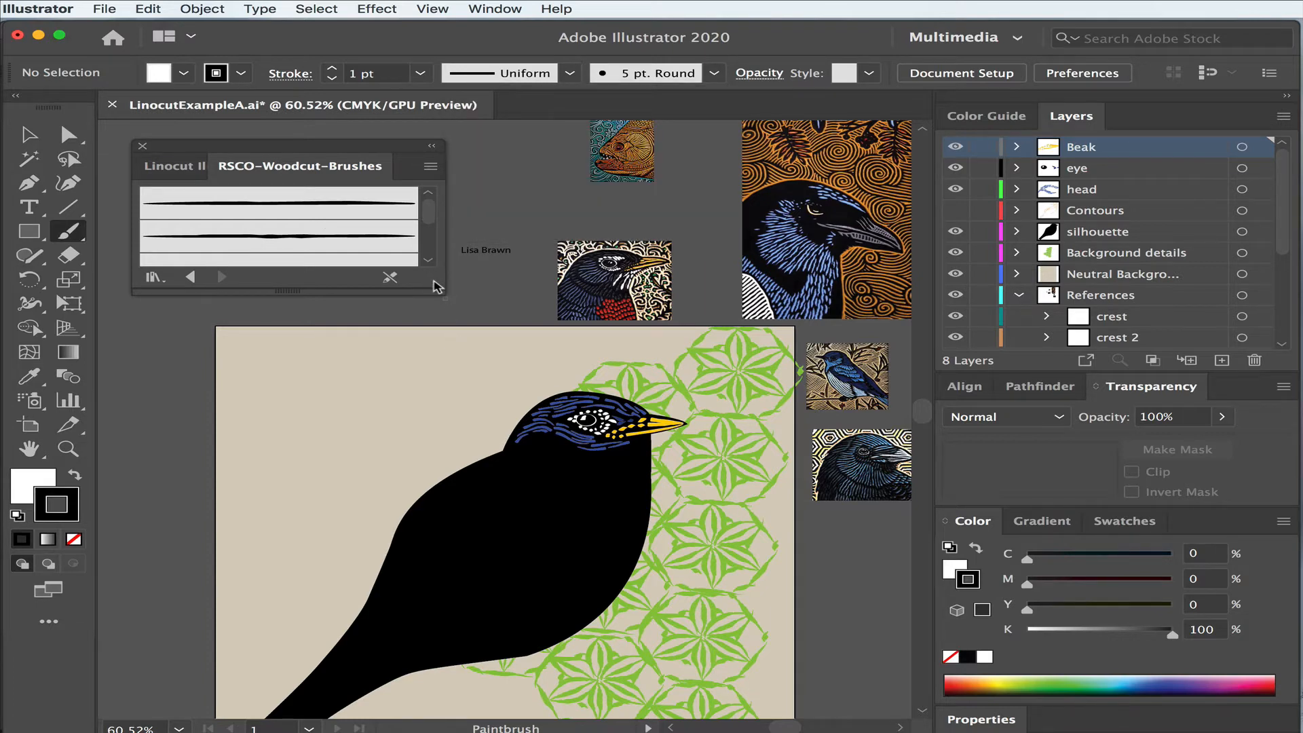
# Step: Enlarge the brush library to show more strokes and choose the third brush of RSCO-Woodcut-Brushes
pyautogui.moveTo(439, 287)
pyautogui.mouseDown()
pyautogui.moveTo(459, 318)
pyautogui.moveTo(459, 605)
pyautogui.mouseUp()
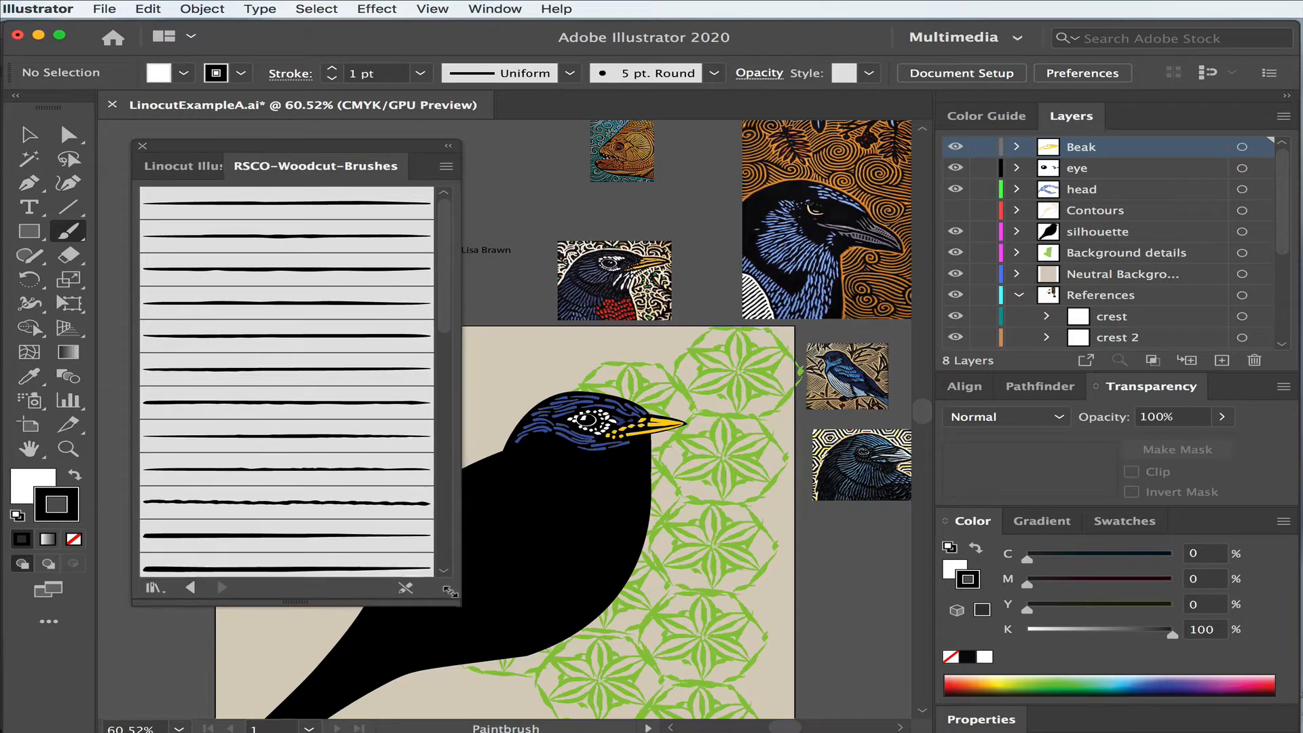
pyautogui.scroll(-5, 327, 393)
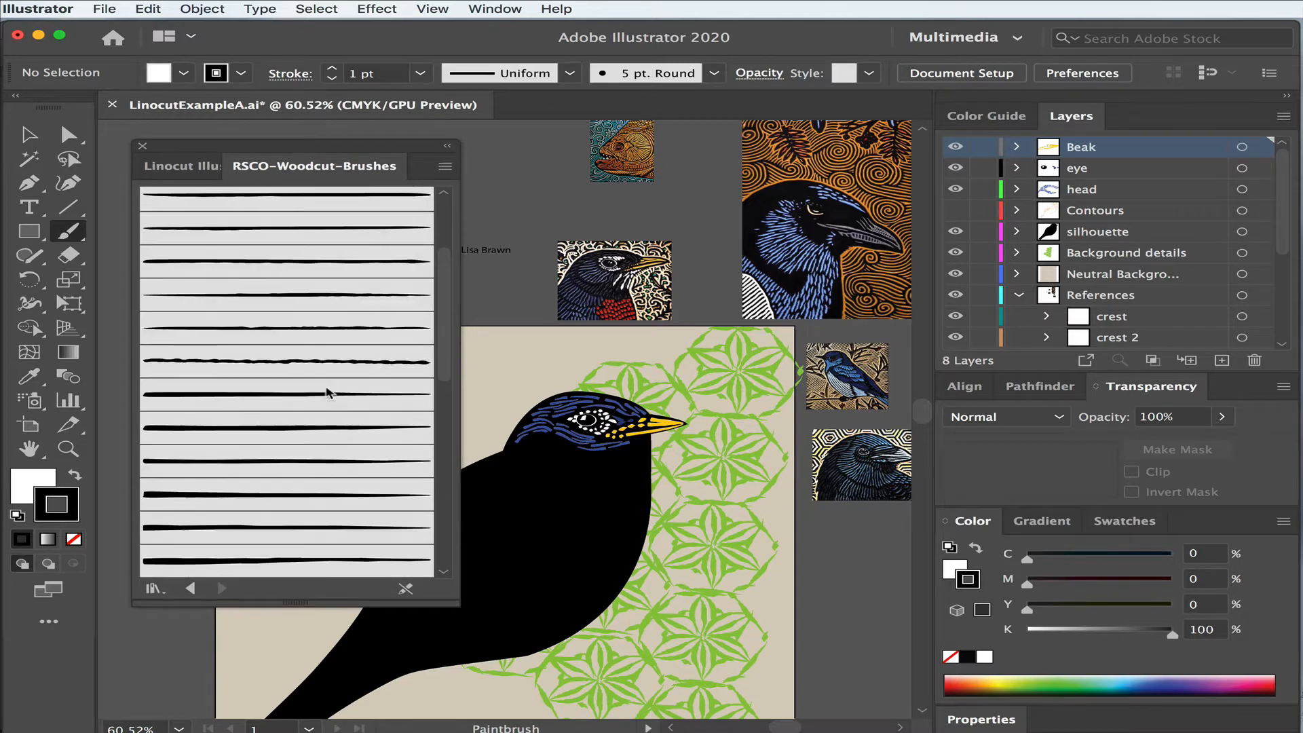
pyautogui.scroll(1, 327, 392)
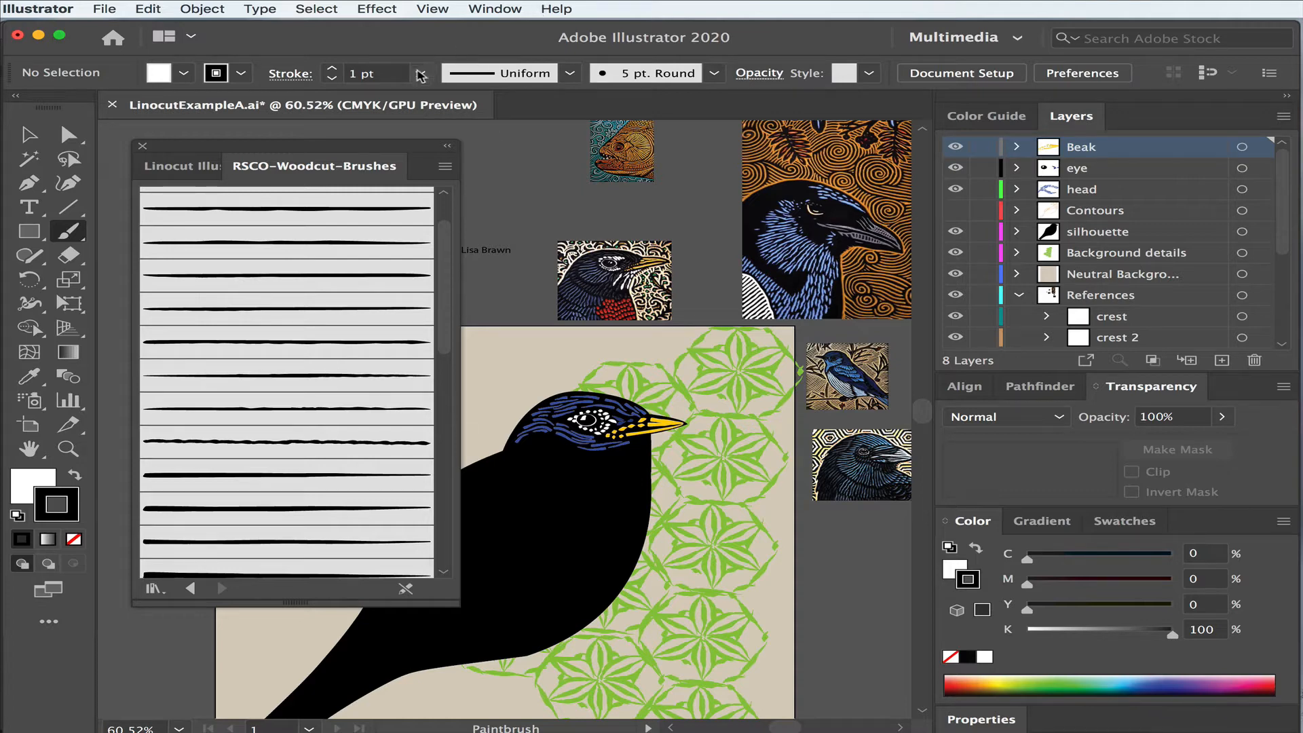
pyautogui.click(390, 216)
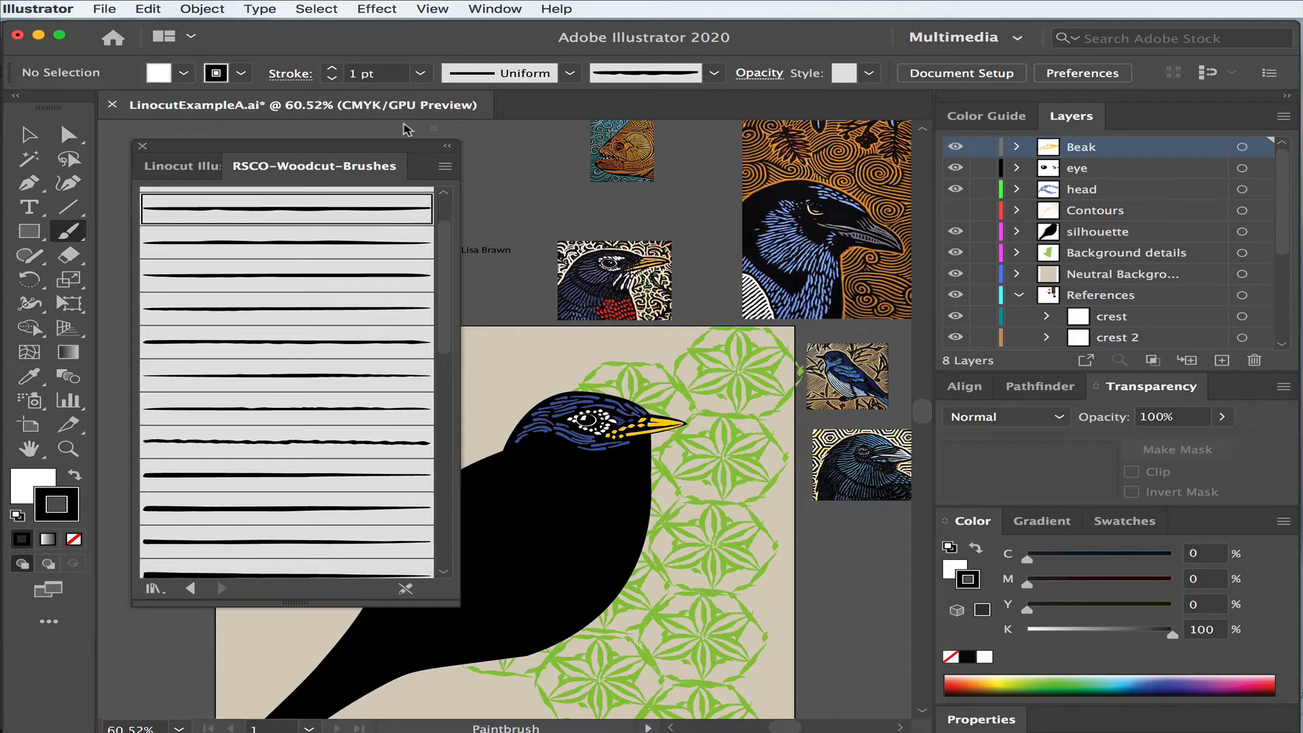
# Step: Set the stroke weight of the woodcut brush to 0.8 pt
pyautogui.click(419, 74)
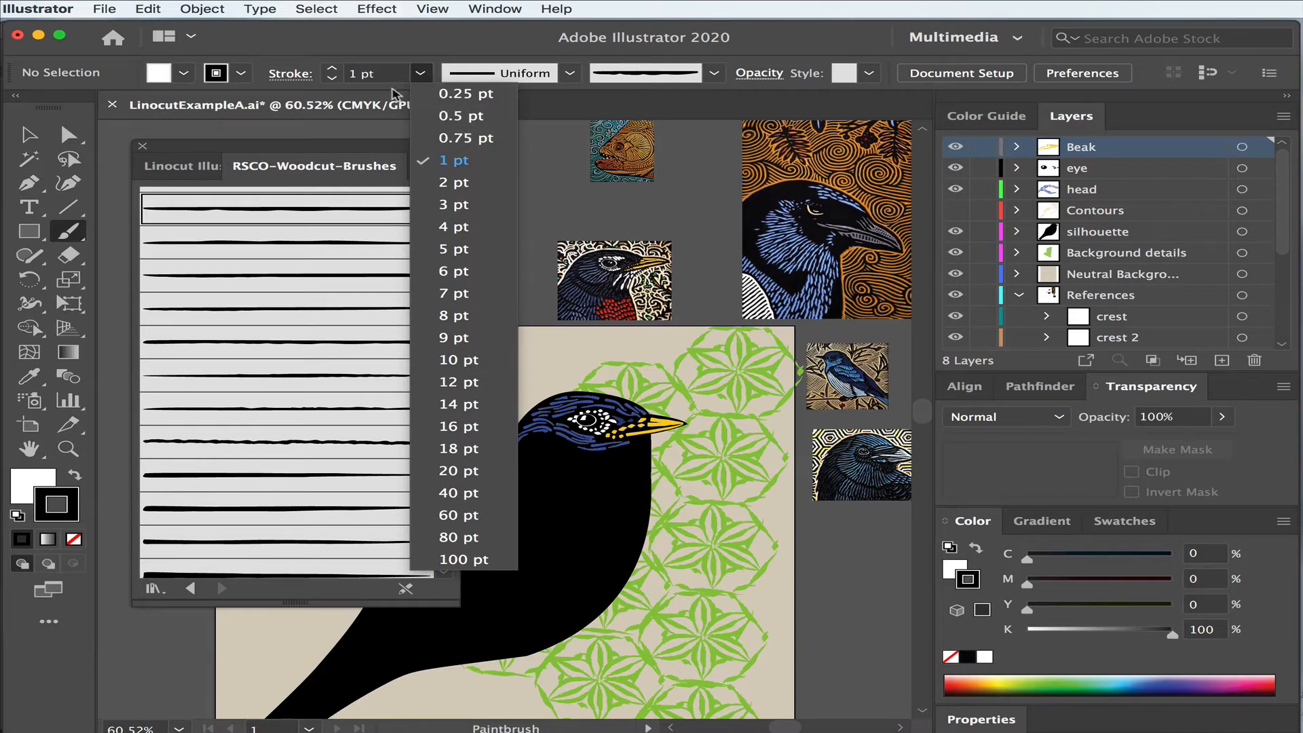
pyautogui.click(363, 80)
pyautogui.click(362, 78)
pyautogui.press('BackSpace')
pyautogui.press('BackSpace')
pyautogui.write('.8')
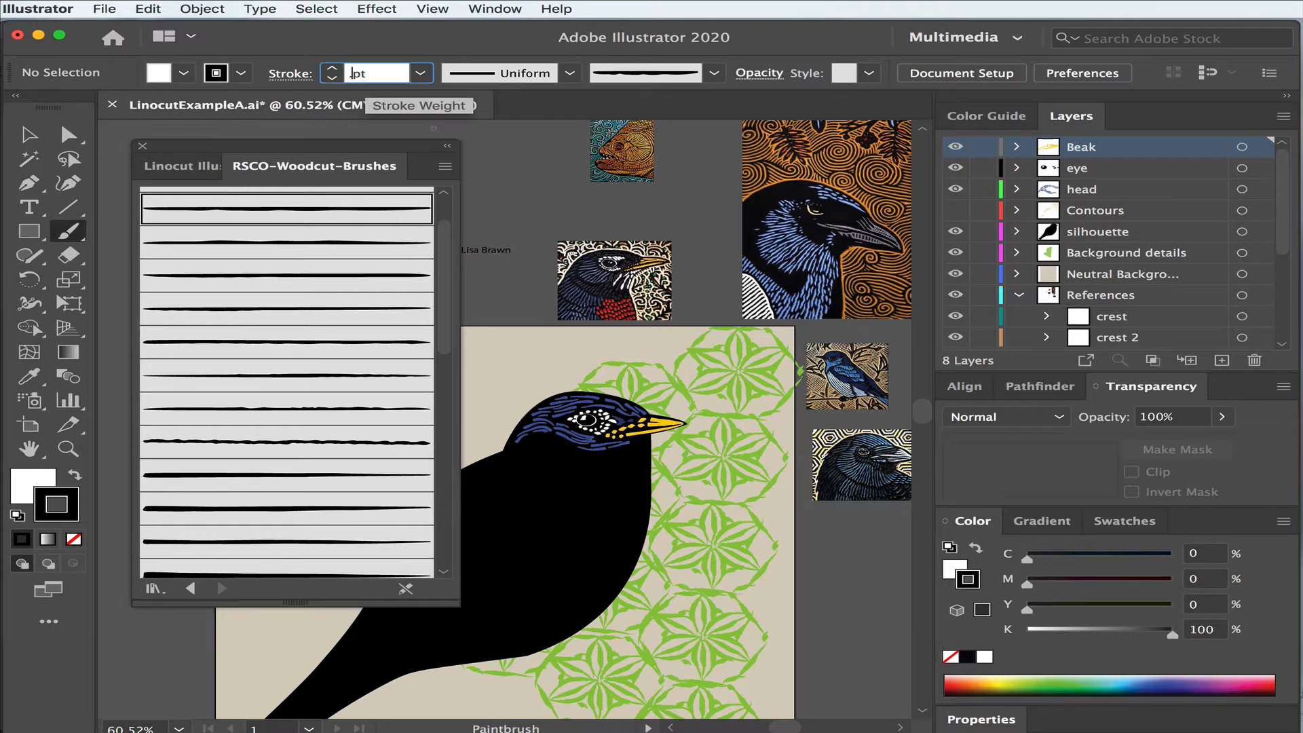
pyautogui.press('Return')
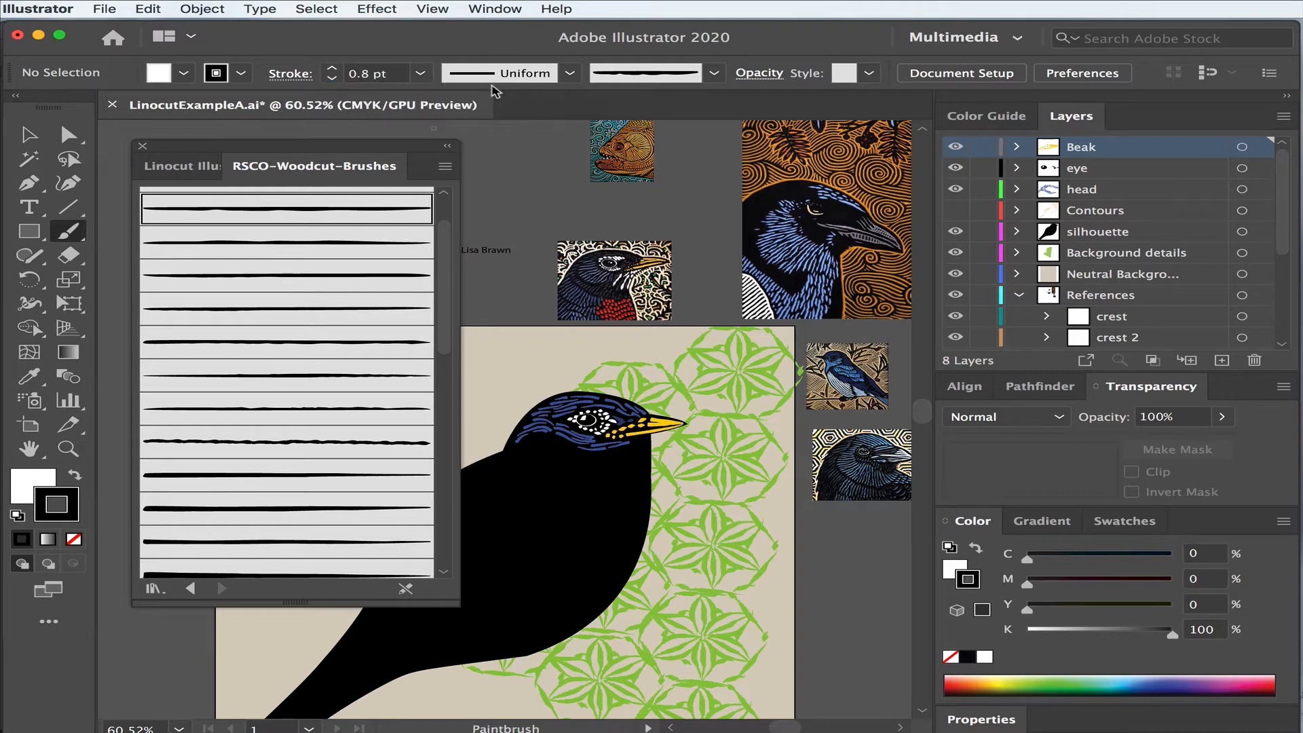
pyautogui.click(569, 74)
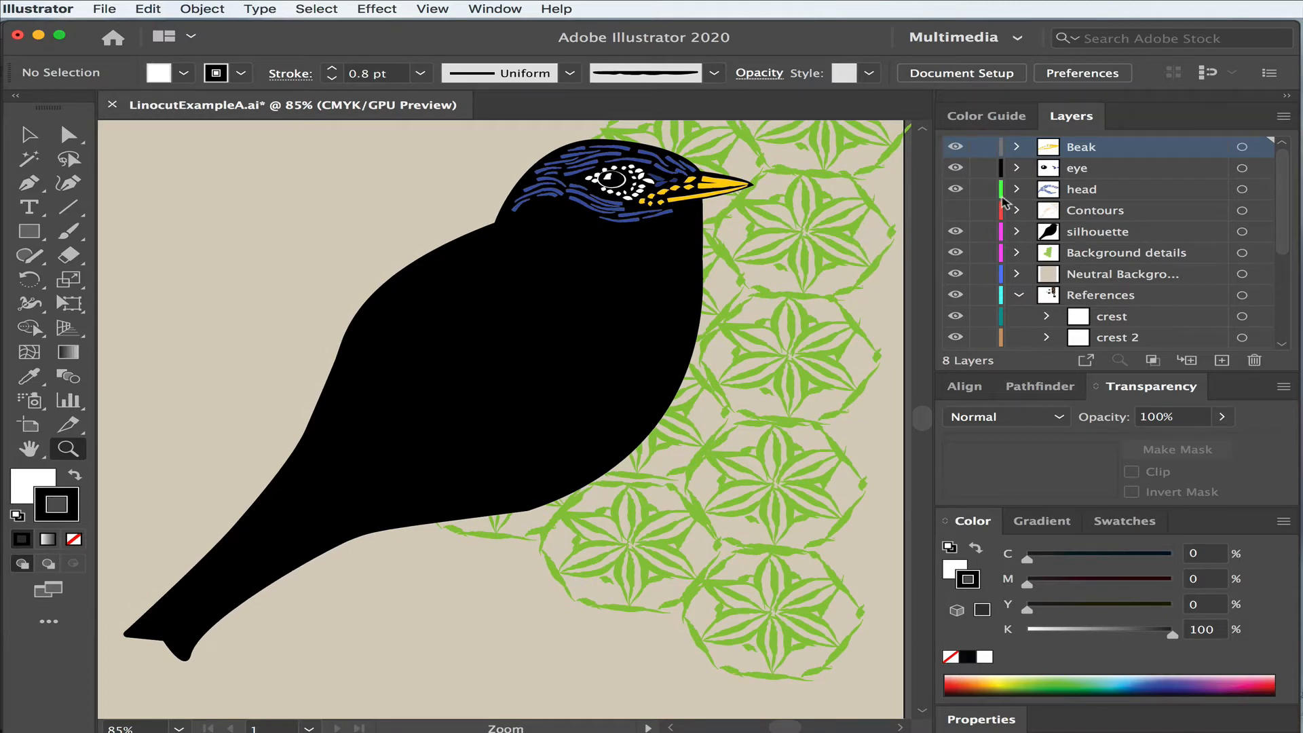
# Step: Show the Contours layer and hide the Beak layer
pyautogui.click(955, 211)
pyautogui.click(955, 212)
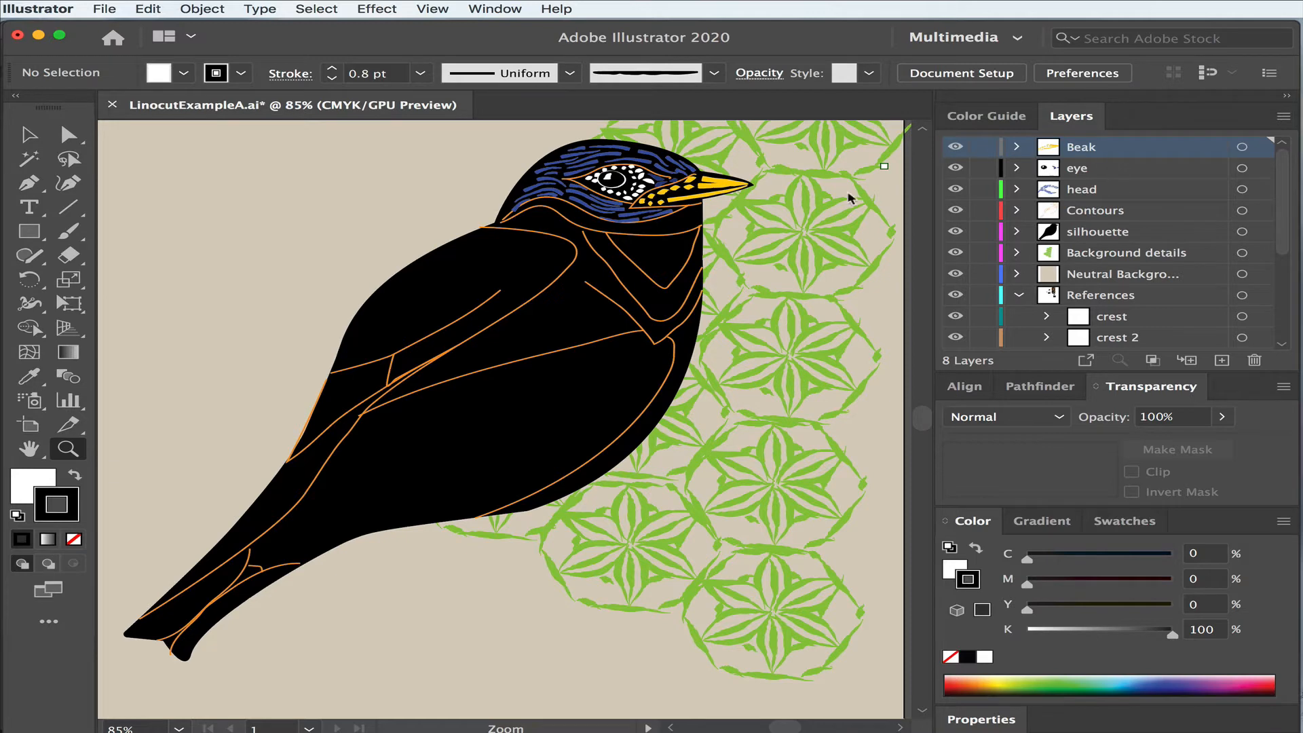
pyautogui.click(956, 151)
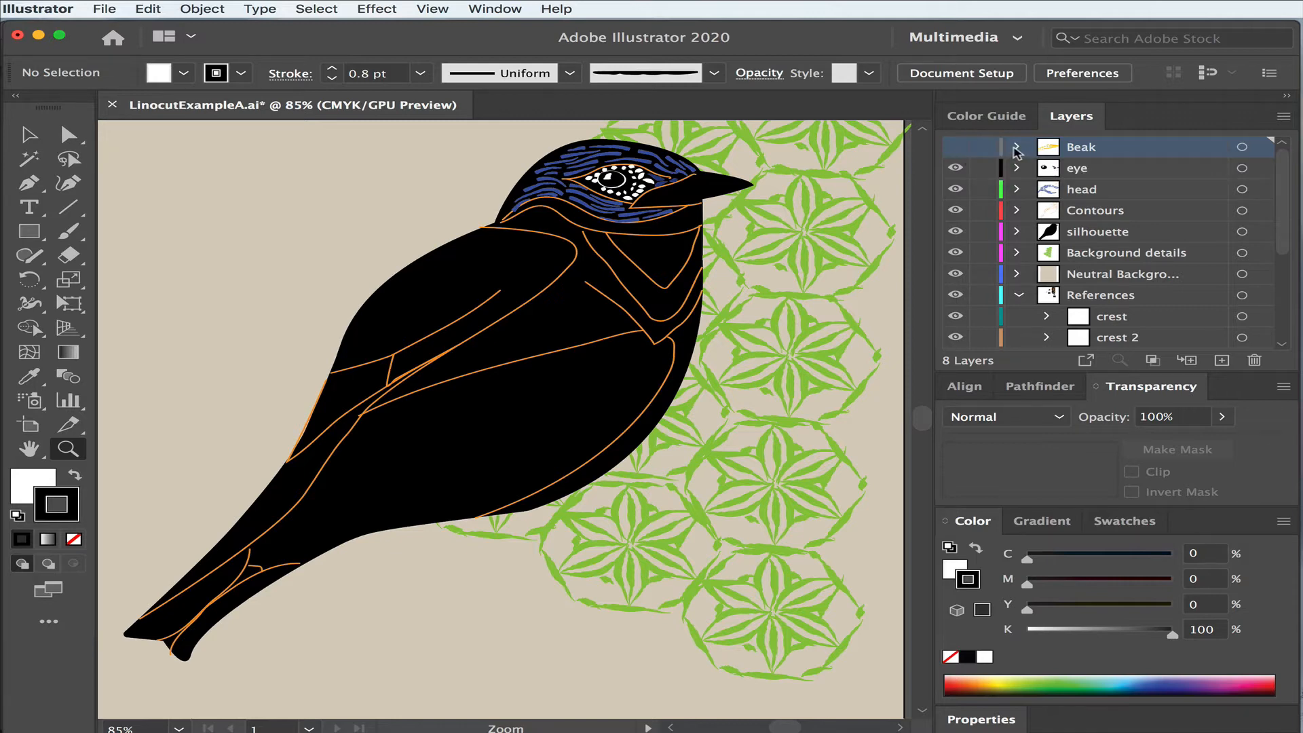
# Step: Show the Beak layer, look through its individual paths, and collapse it again
pyautogui.click(955, 147)
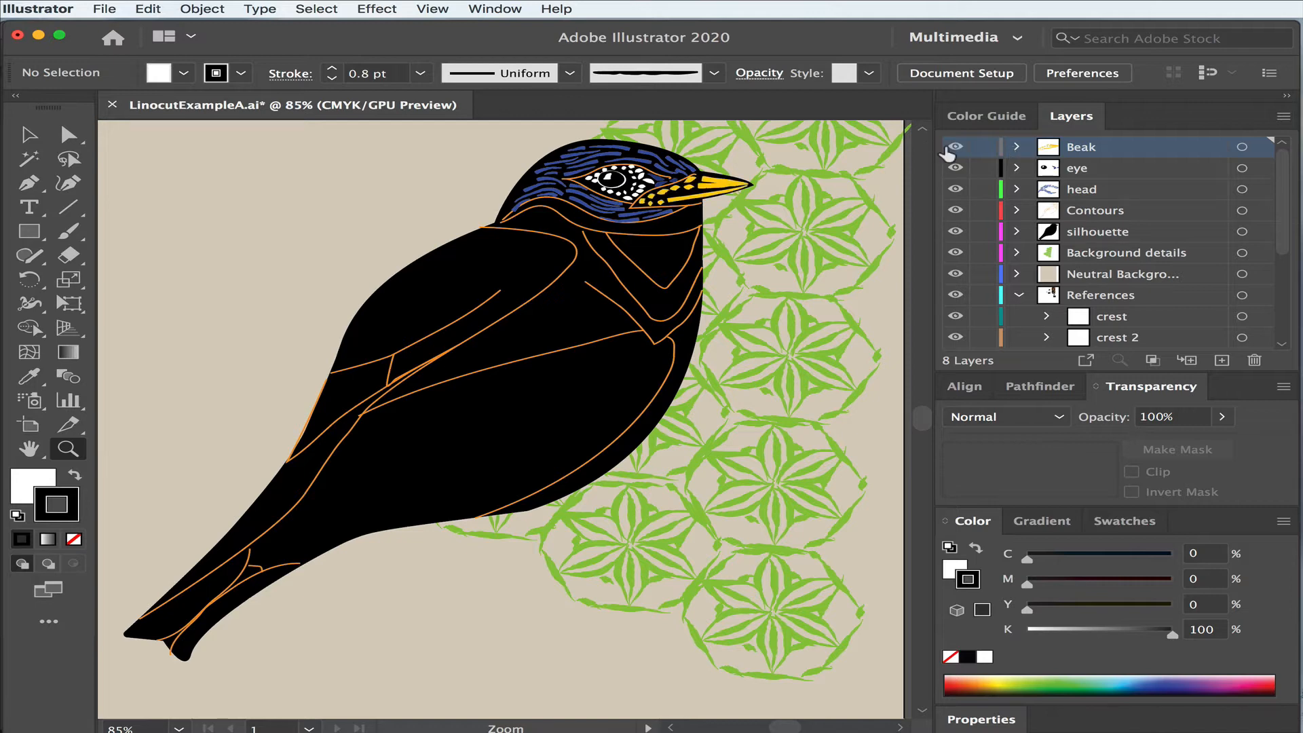
pyautogui.click(1015, 147)
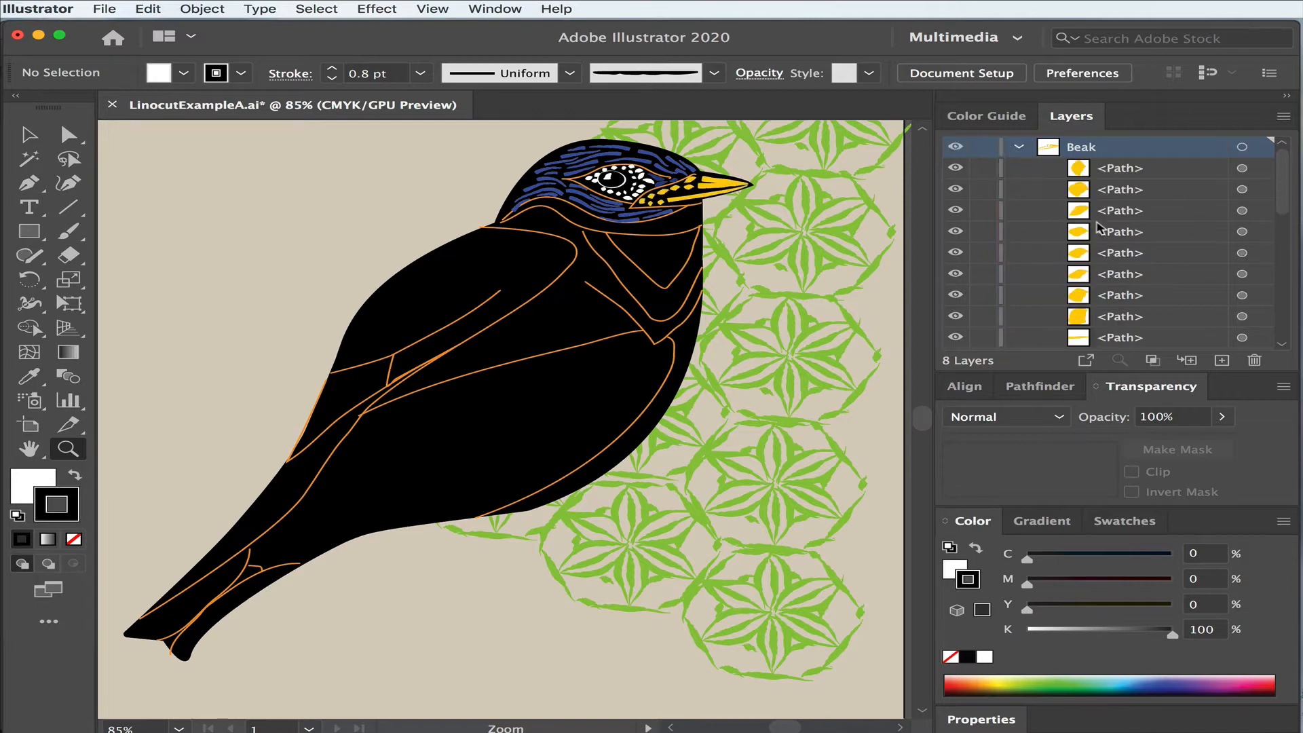
pyautogui.scroll(-1, 1140, 253)
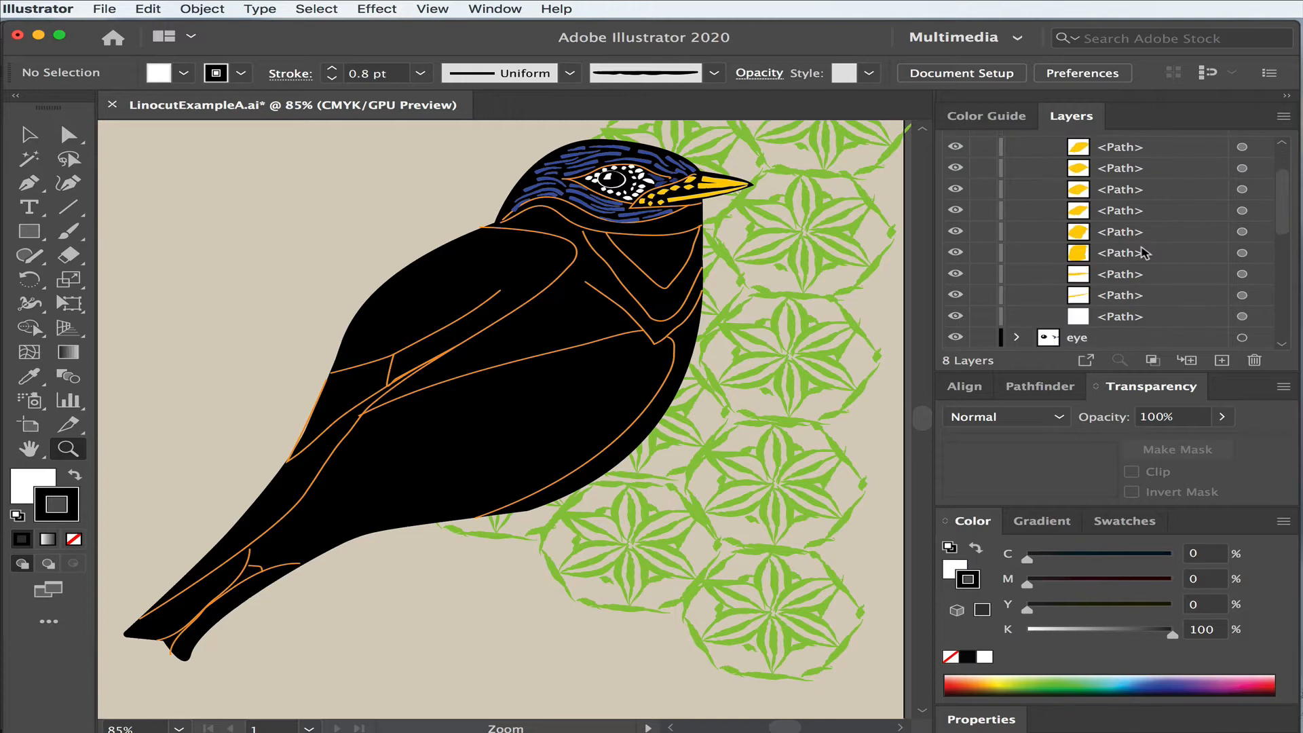
pyautogui.scroll(1, 1141, 253)
pyautogui.click(1018, 148)
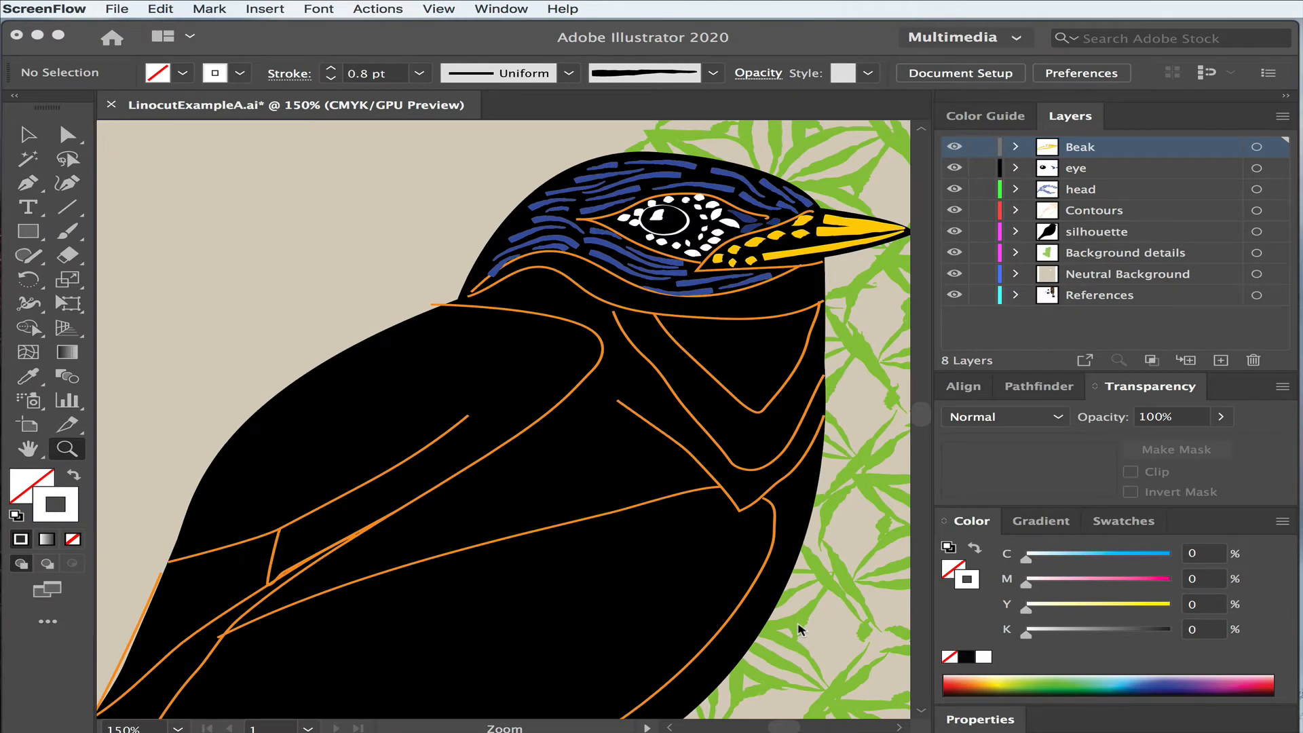
# Step: Lock the Neutral Background and silhouette layers
pyautogui.click(984, 279)
pyautogui.click(981, 277)
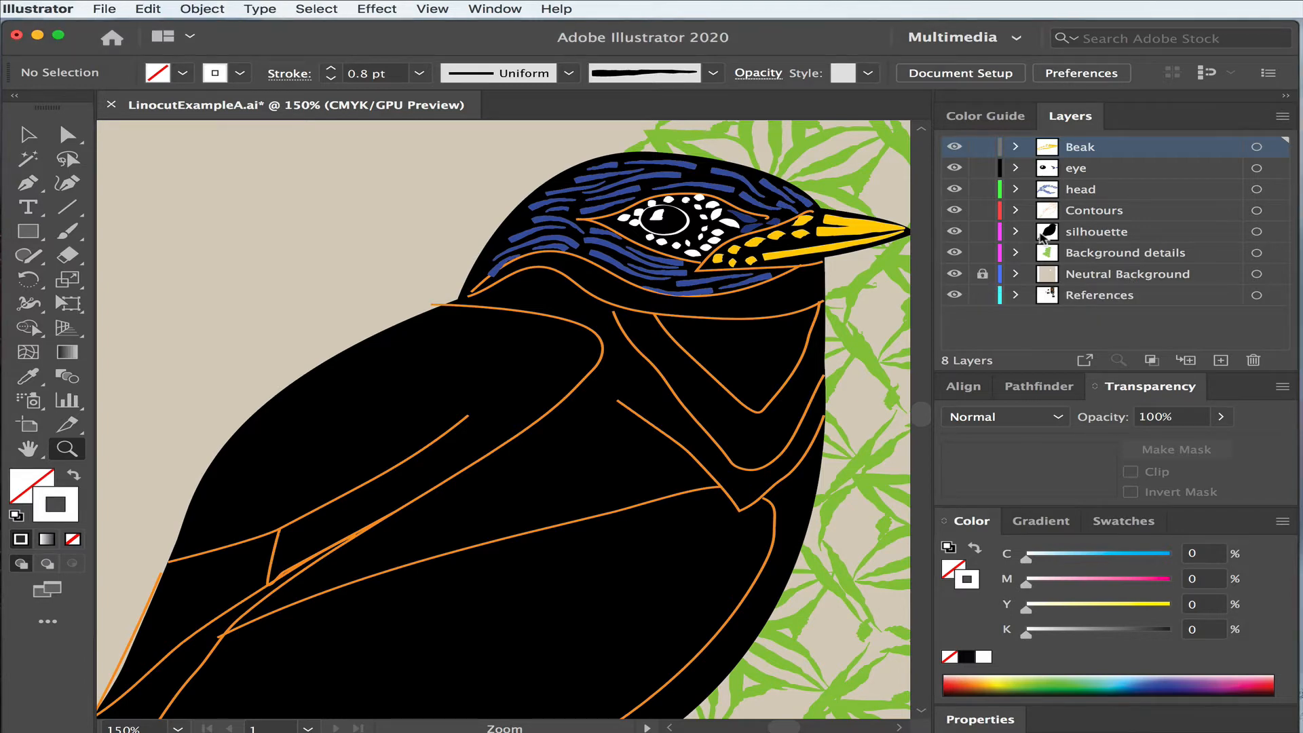
pyautogui.click(982, 232)
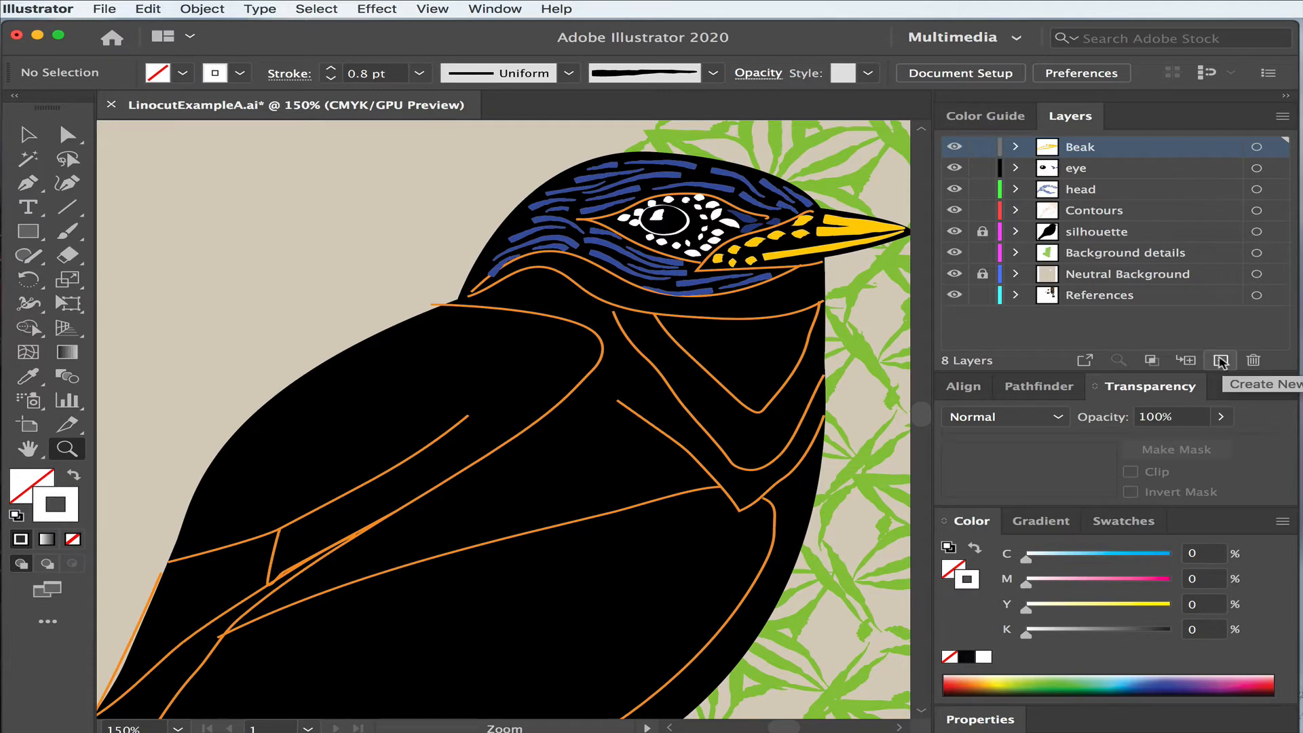
# Step: Create a new layer above Beak and name it "throat"
pyautogui.click(1220, 360)
pyautogui.doubleClick(1114, 147)
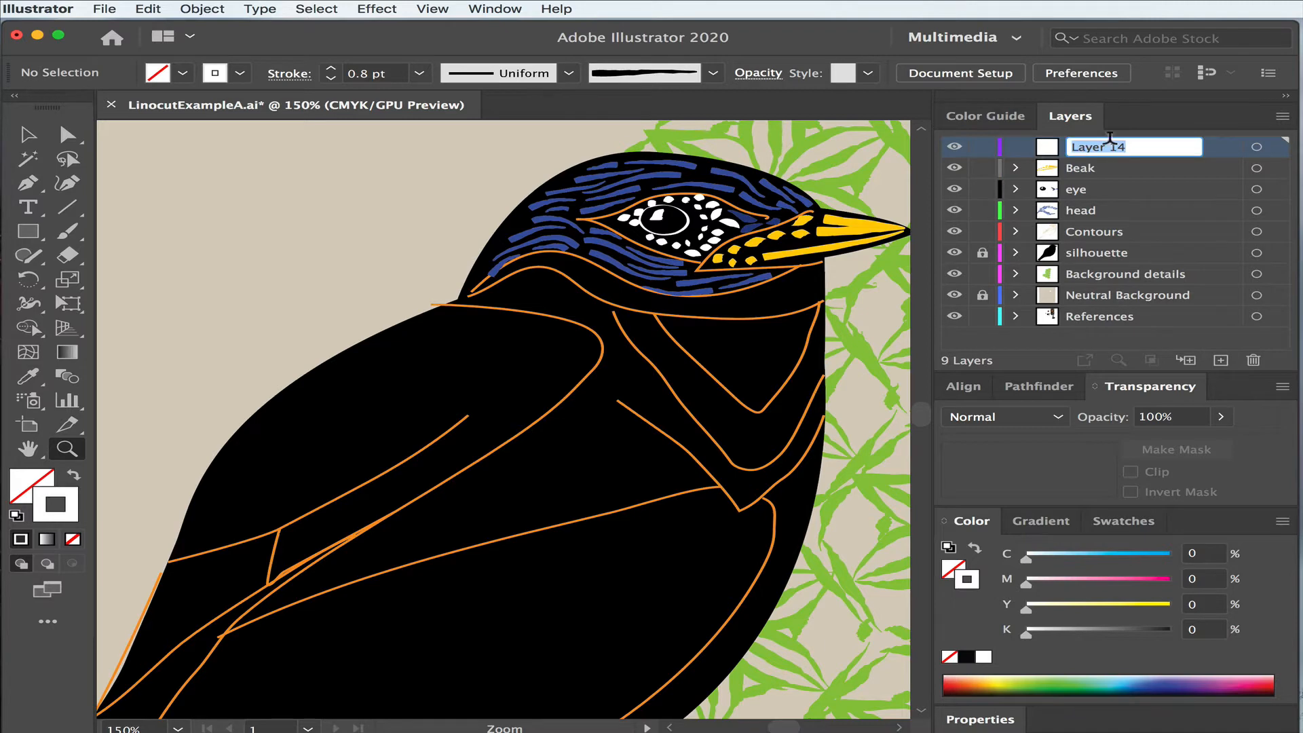
pyautogui.write('throat')
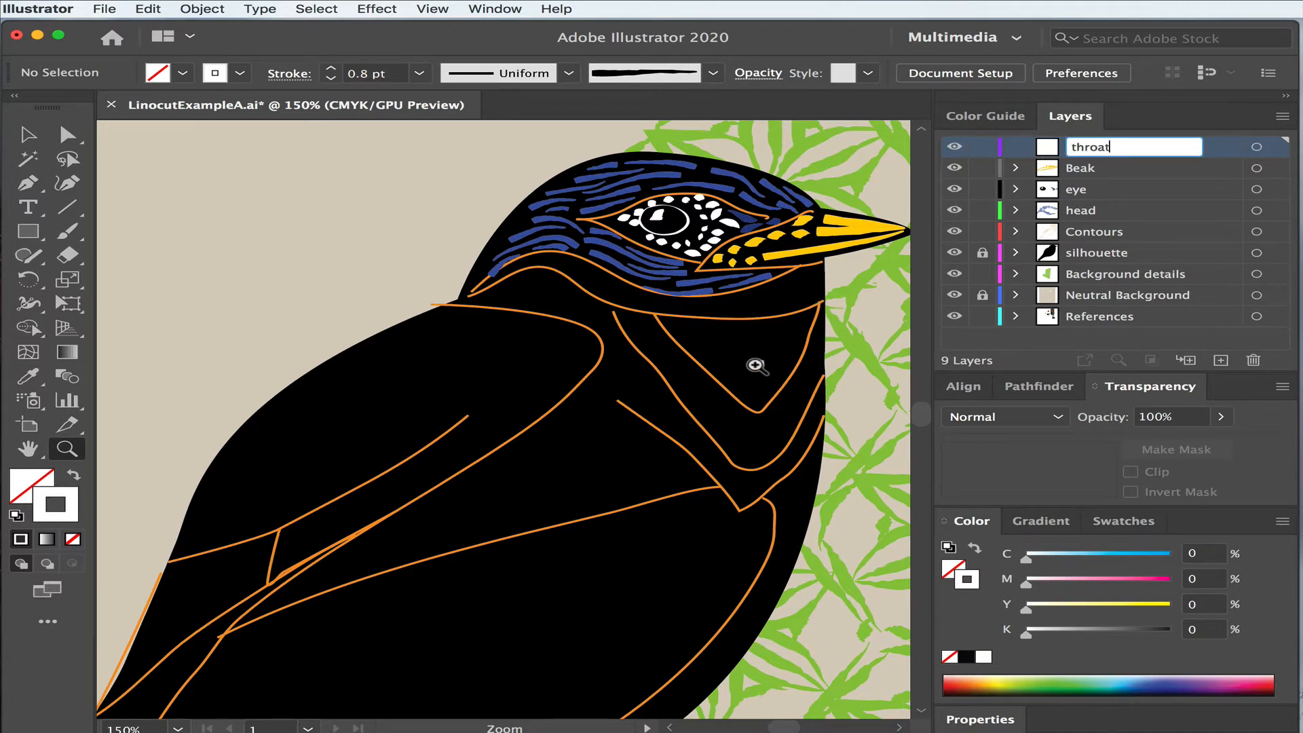
pyautogui.press('Return')
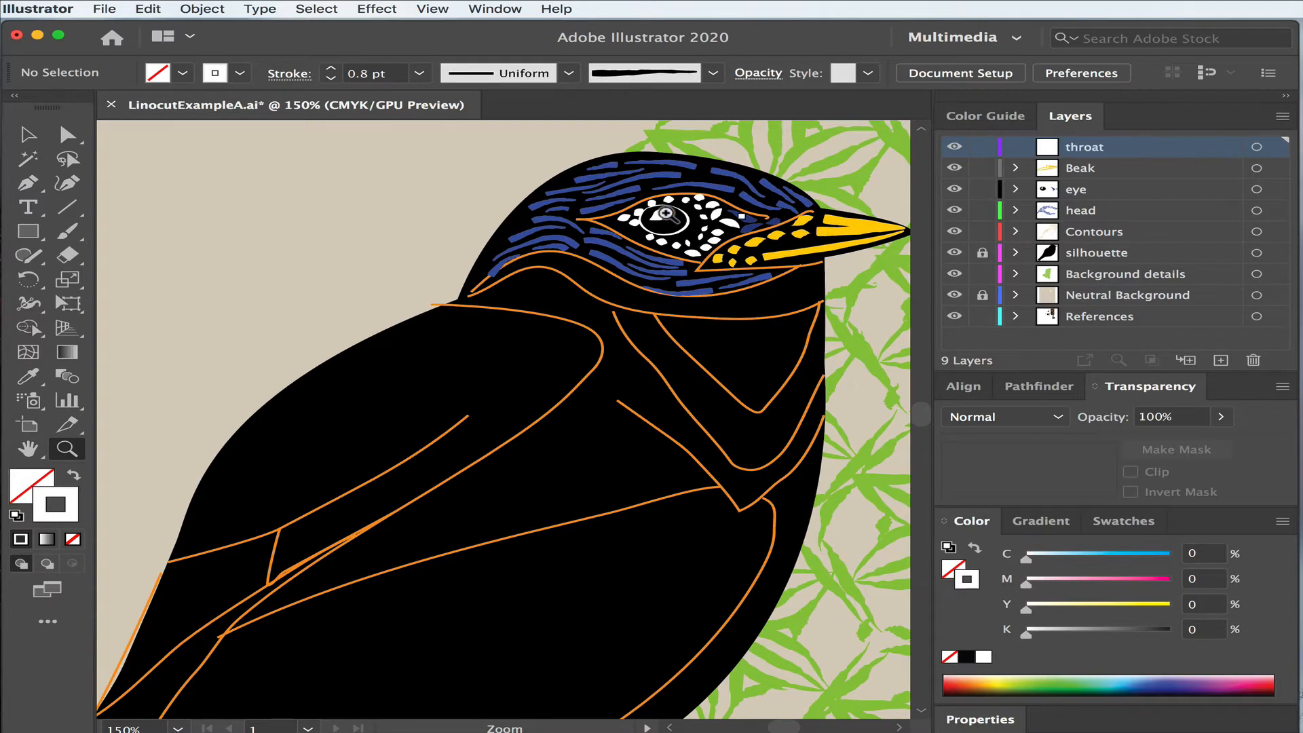
pyautogui.click(238, 73)
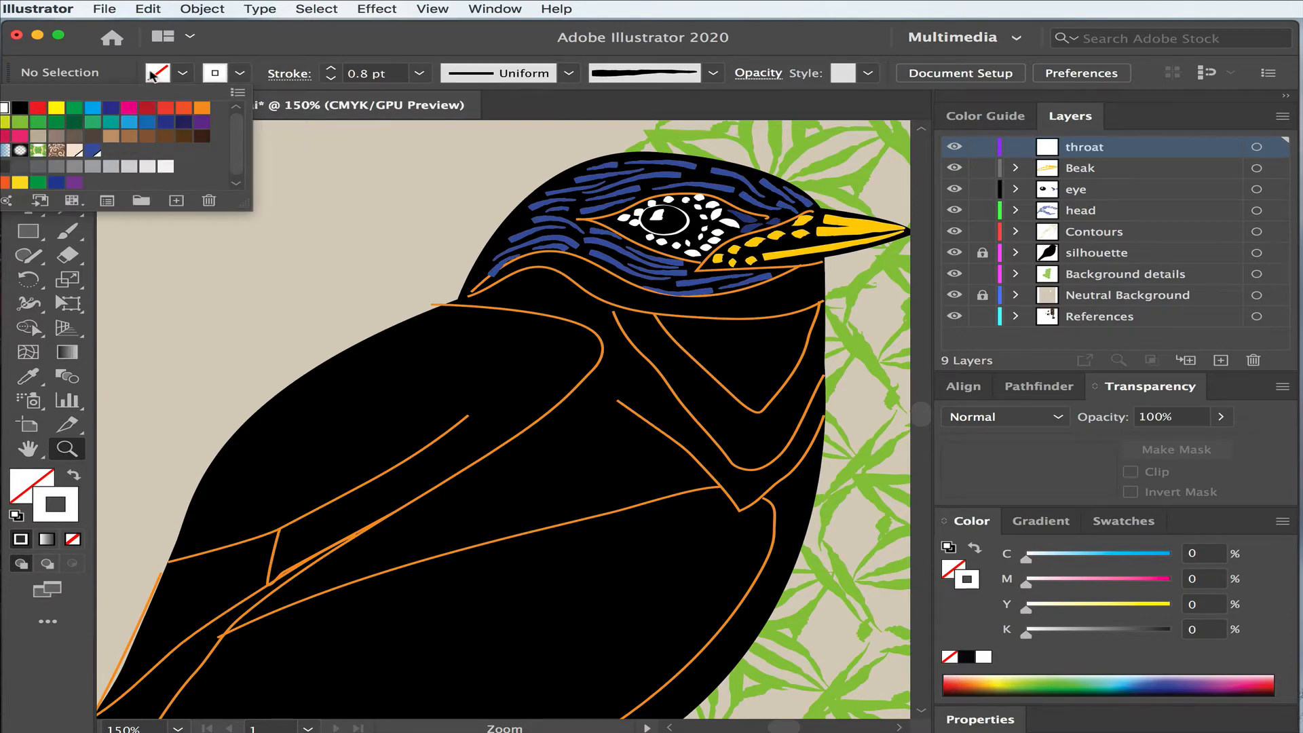
pyautogui.click(180, 75)
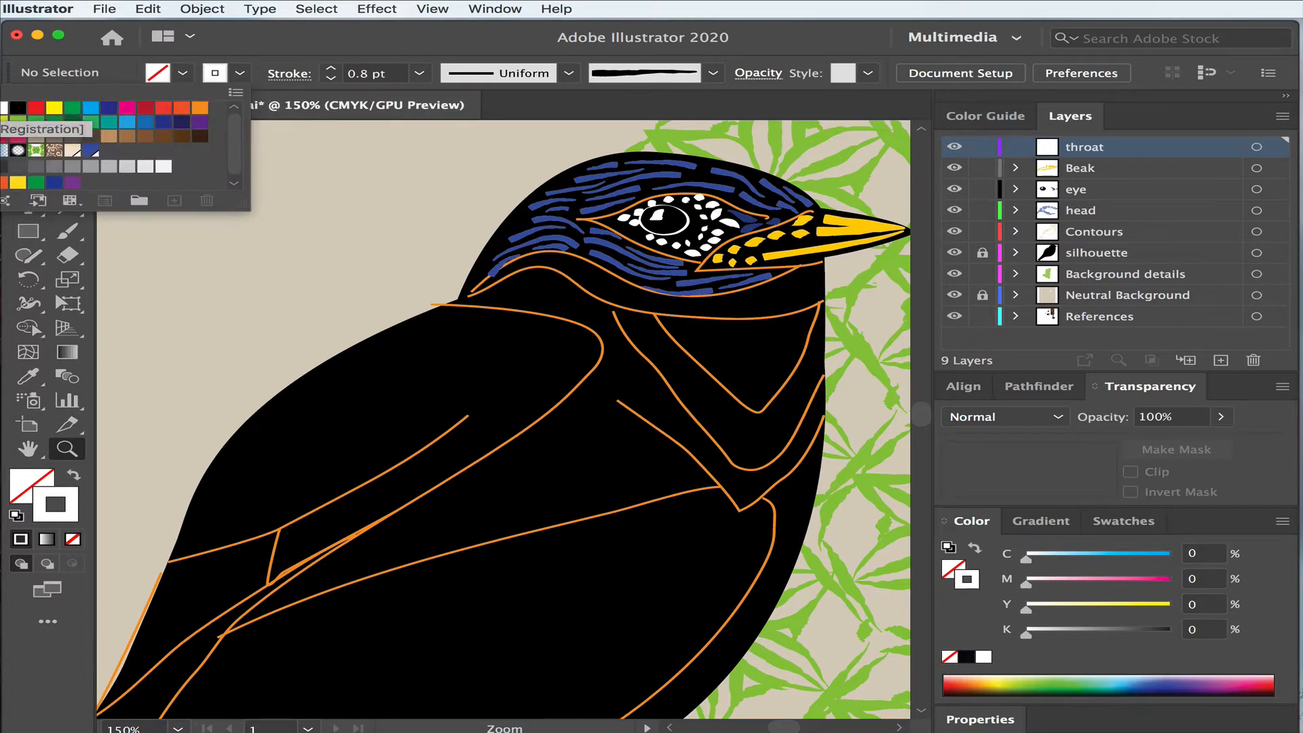
pyautogui.click(330, 68)
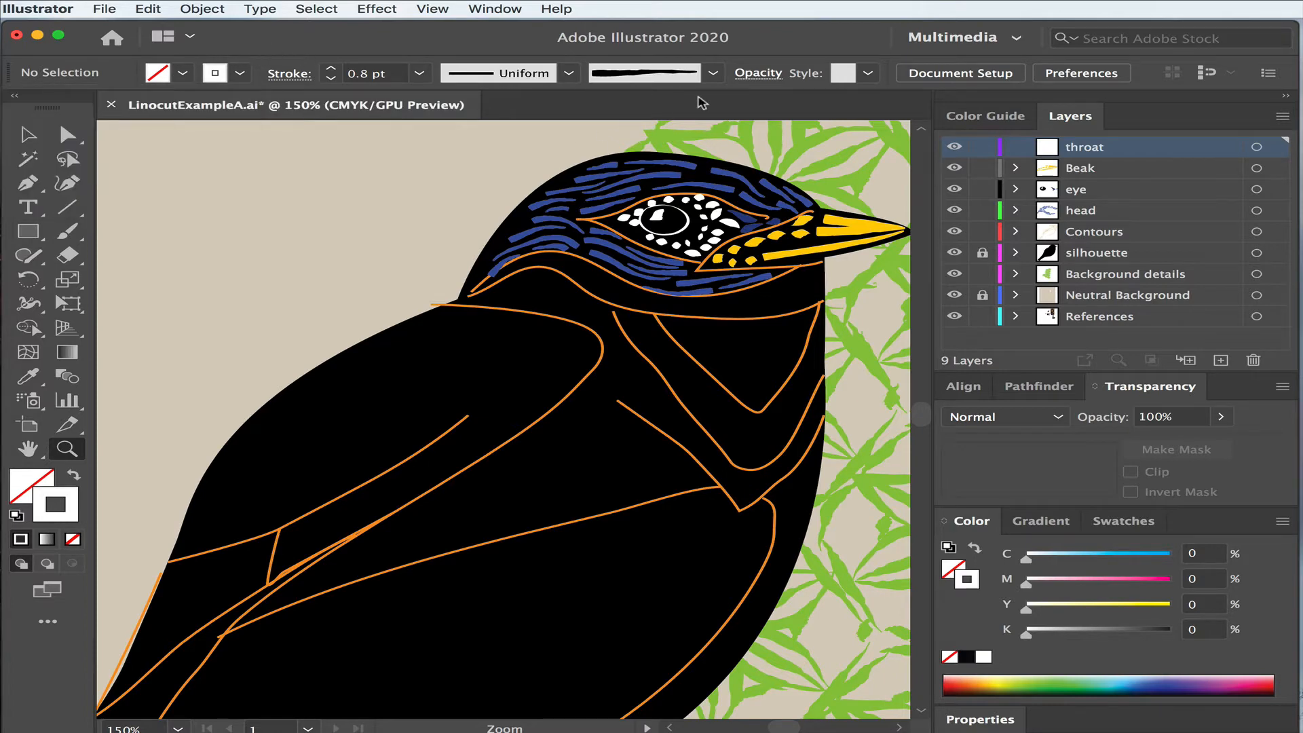
# Step: Open the RSCO-Woodcut-Brushes library and examine the strokes of the neighbouring Linocut Illustrator Brushes CS library
pyautogui.click(712, 75)
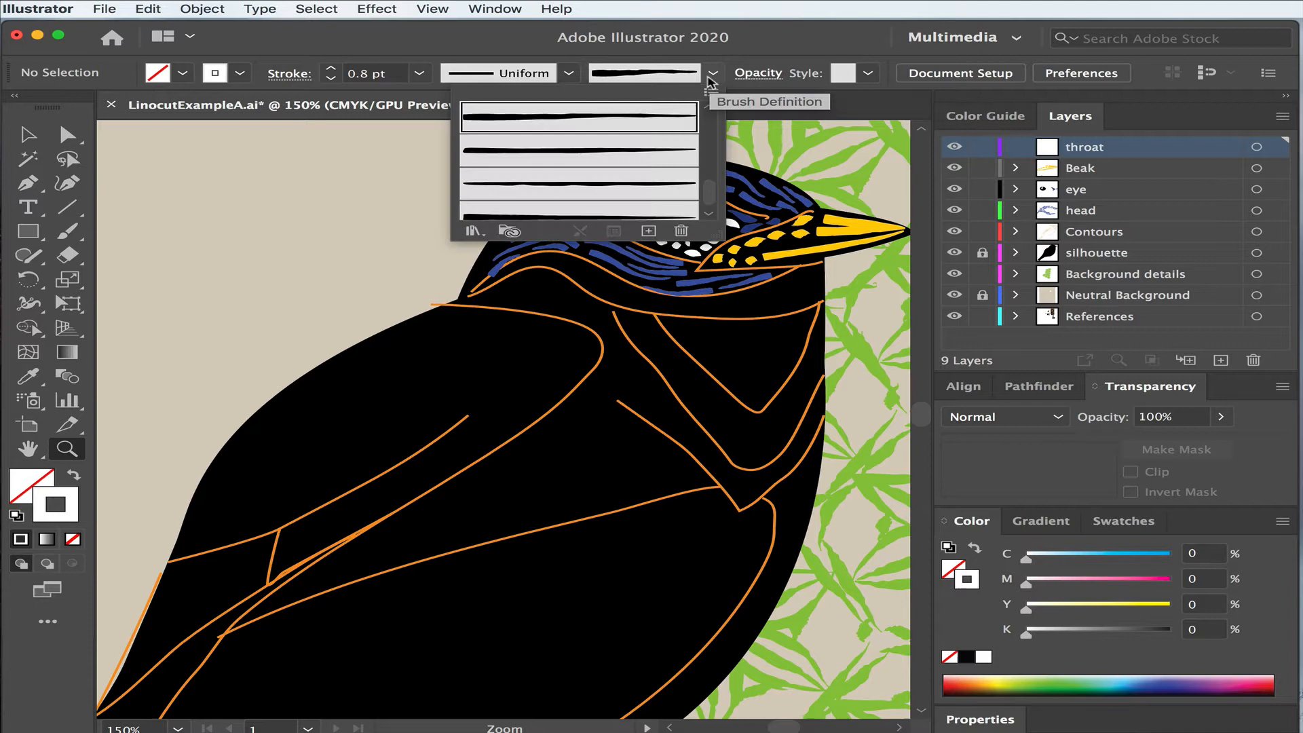
pyautogui.click(472, 232)
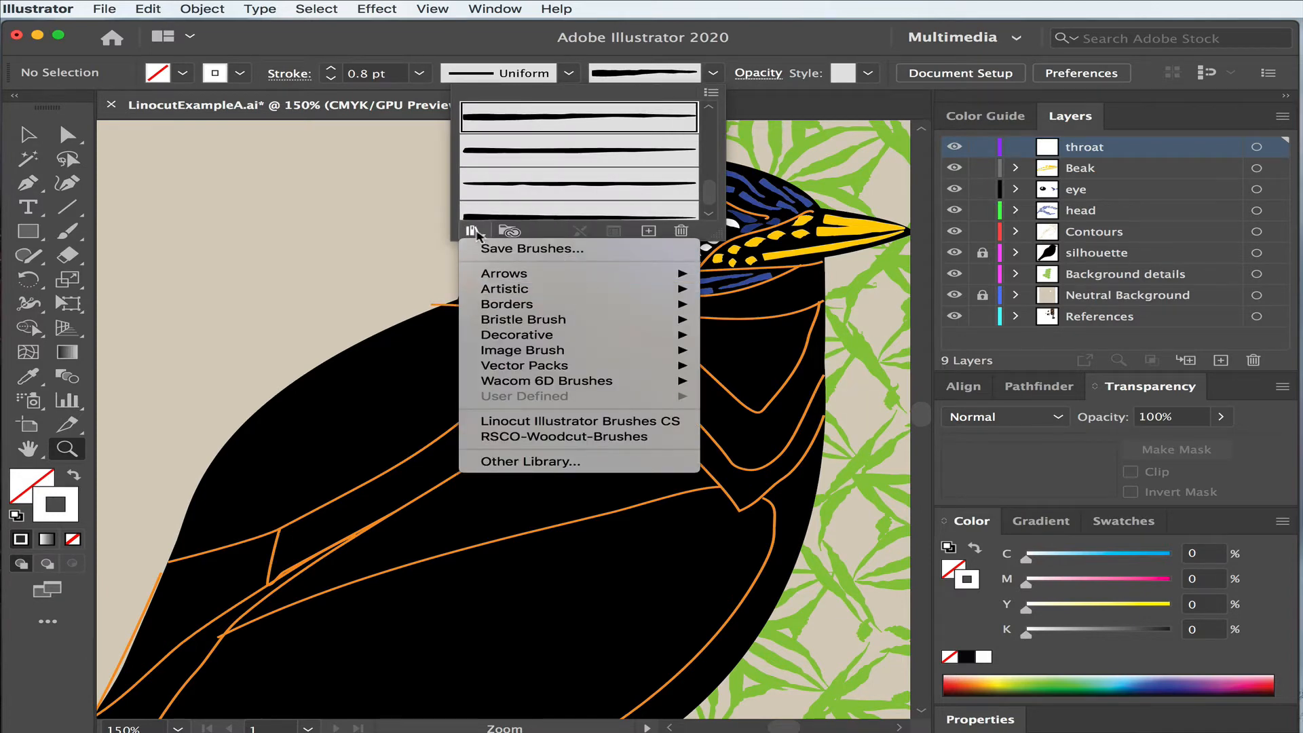
pyautogui.click(520, 437)
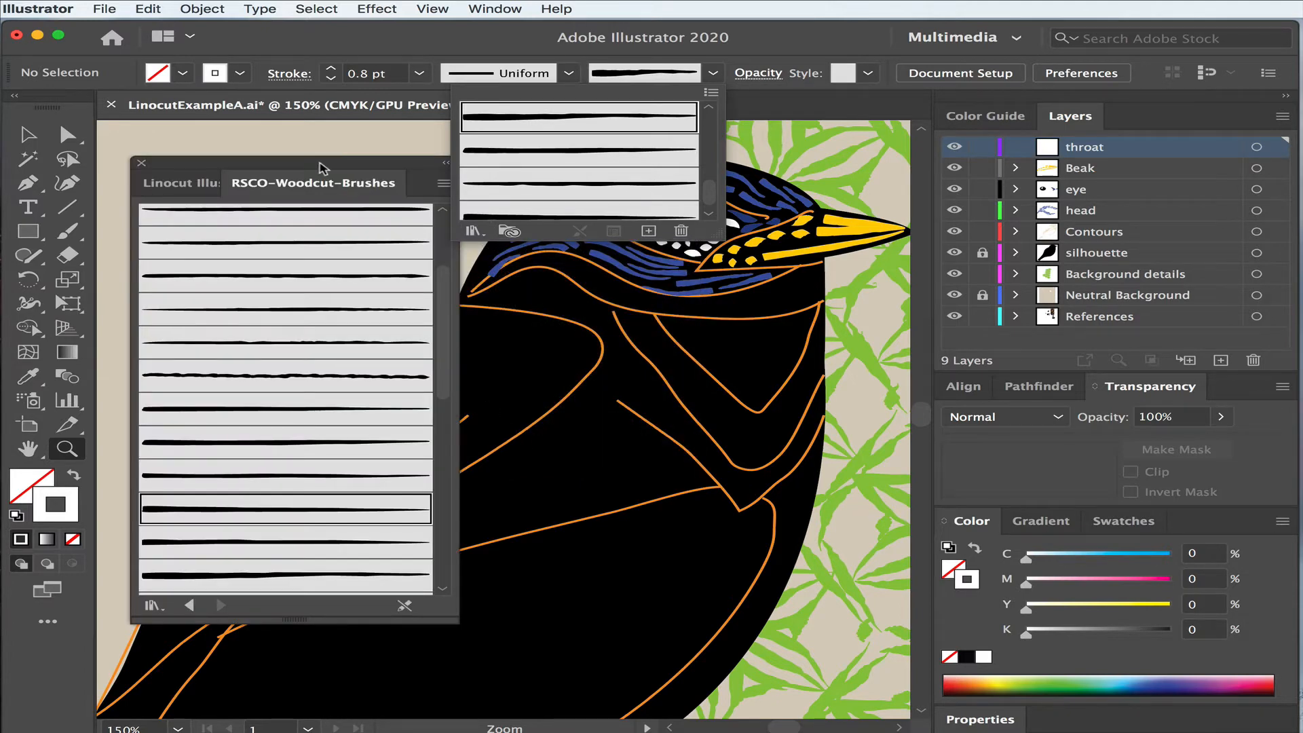
pyautogui.click(186, 181)
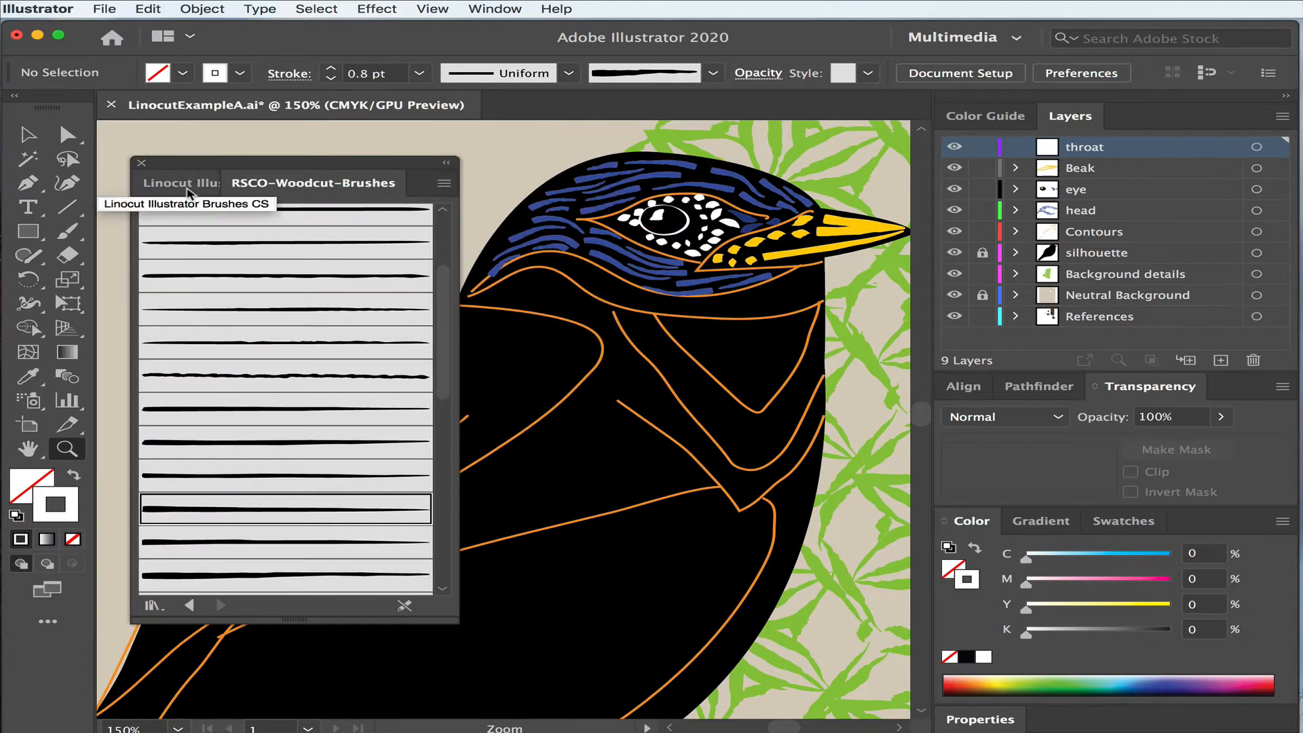
pyautogui.click(186, 182)
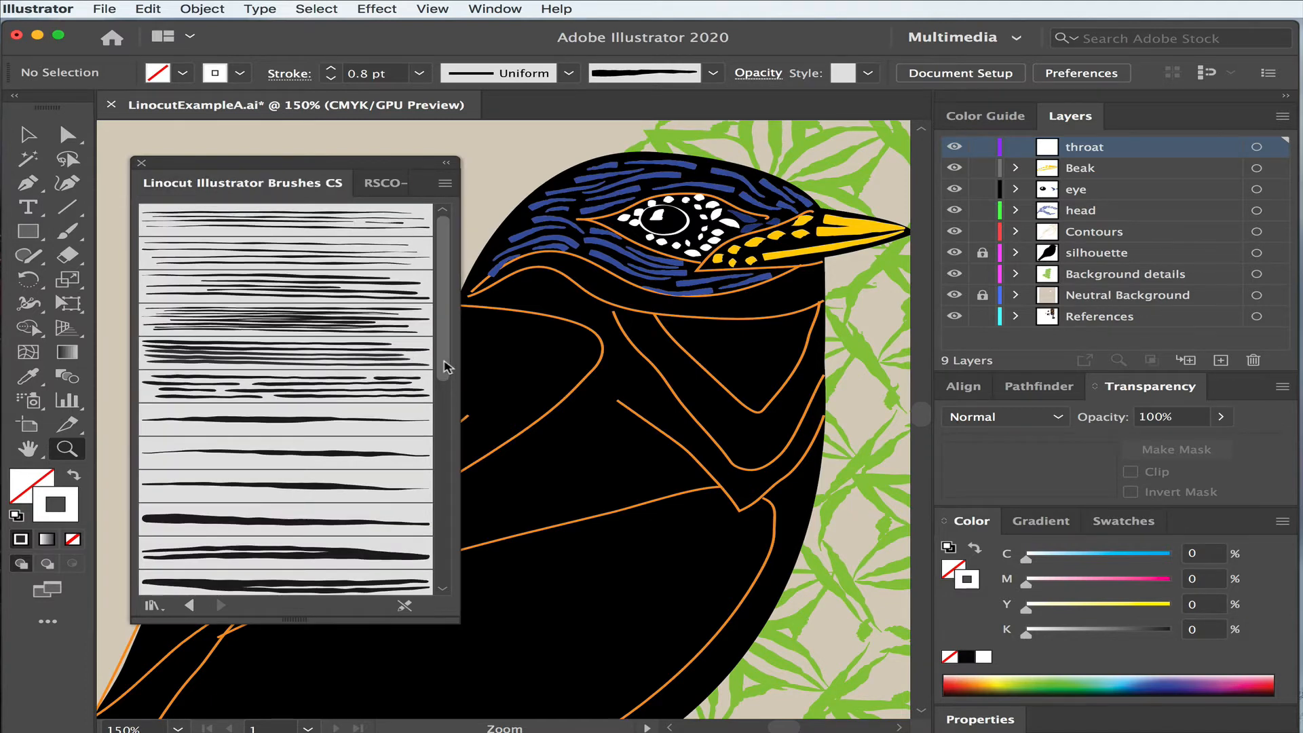
pyautogui.moveTo(442, 367)
pyautogui.mouseDown()
pyautogui.moveTo(424, 582)
pyautogui.moveTo(429, 367)
pyautogui.mouseUp()
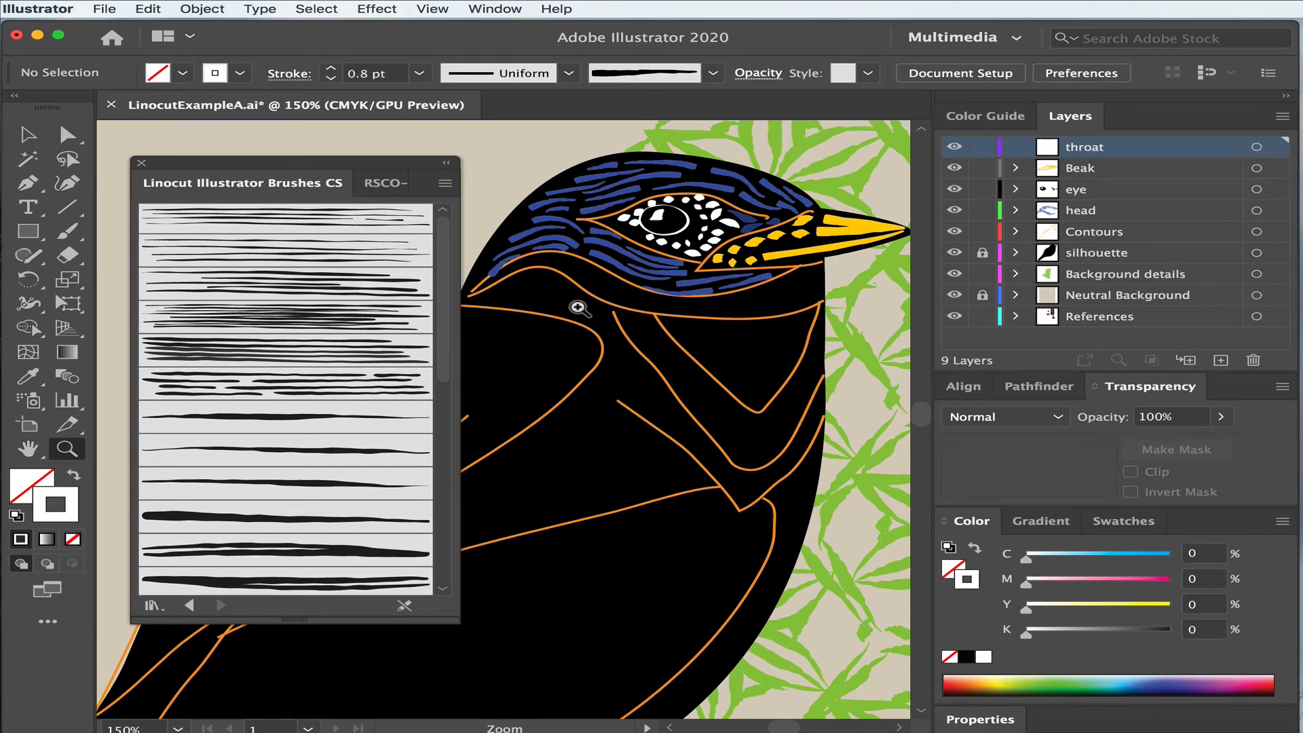
# Step: Choose an even, straight stroke further down in RSCO-Woodcut-Brushes and close the brush library
pyautogui.click(382, 184)
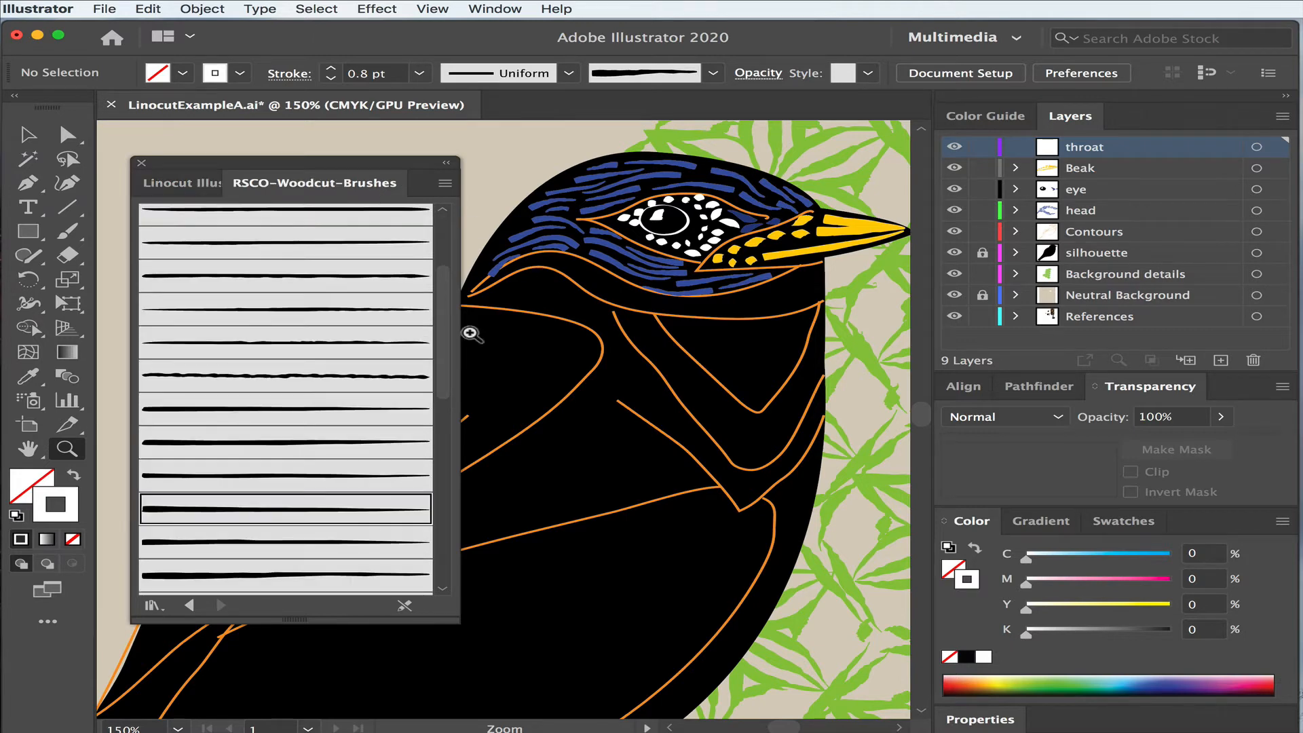
pyautogui.scroll(-1, 382, 407)
pyautogui.moveTo(442, 402)
pyautogui.mouseDown()
pyautogui.moveTo(442, 503)
pyautogui.moveTo(442, 487)
pyautogui.mouseUp()
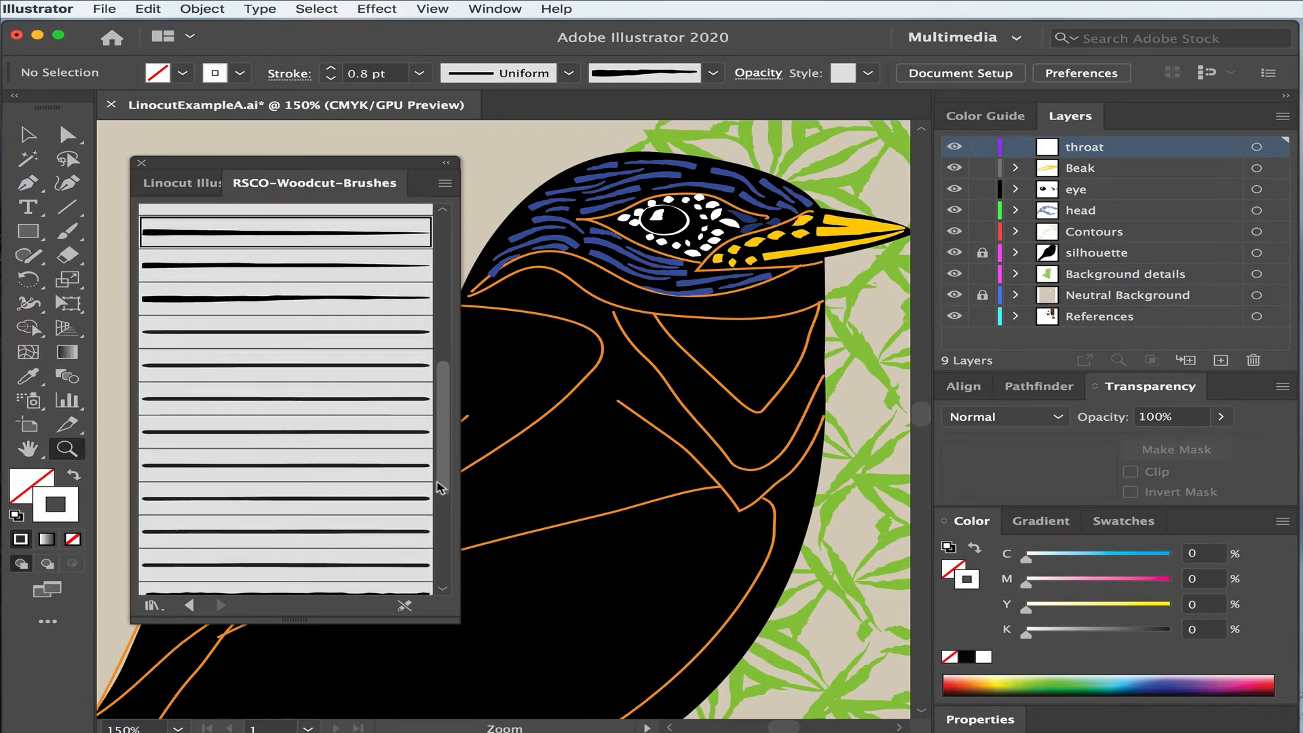
pyautogui.click(406, 399)
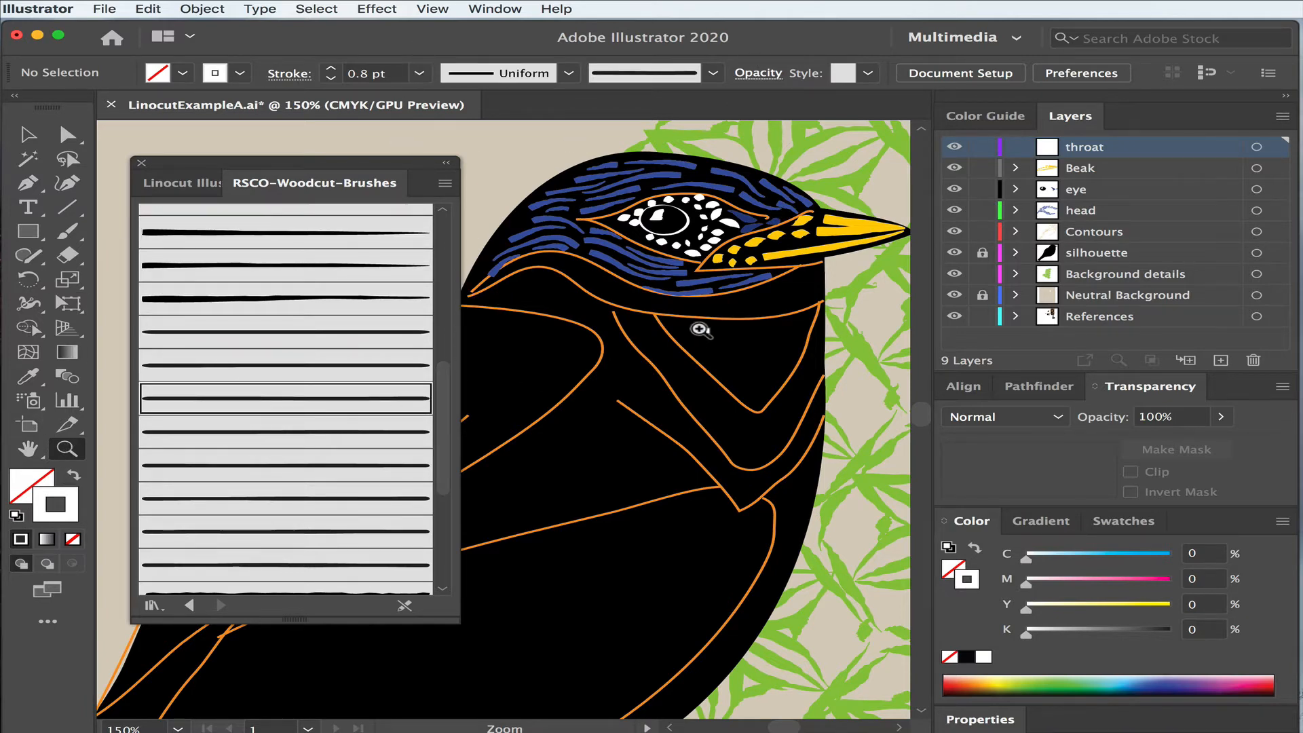
pyautogui.moveTo(699, 326); pyautogui.dragTo(853, 422)
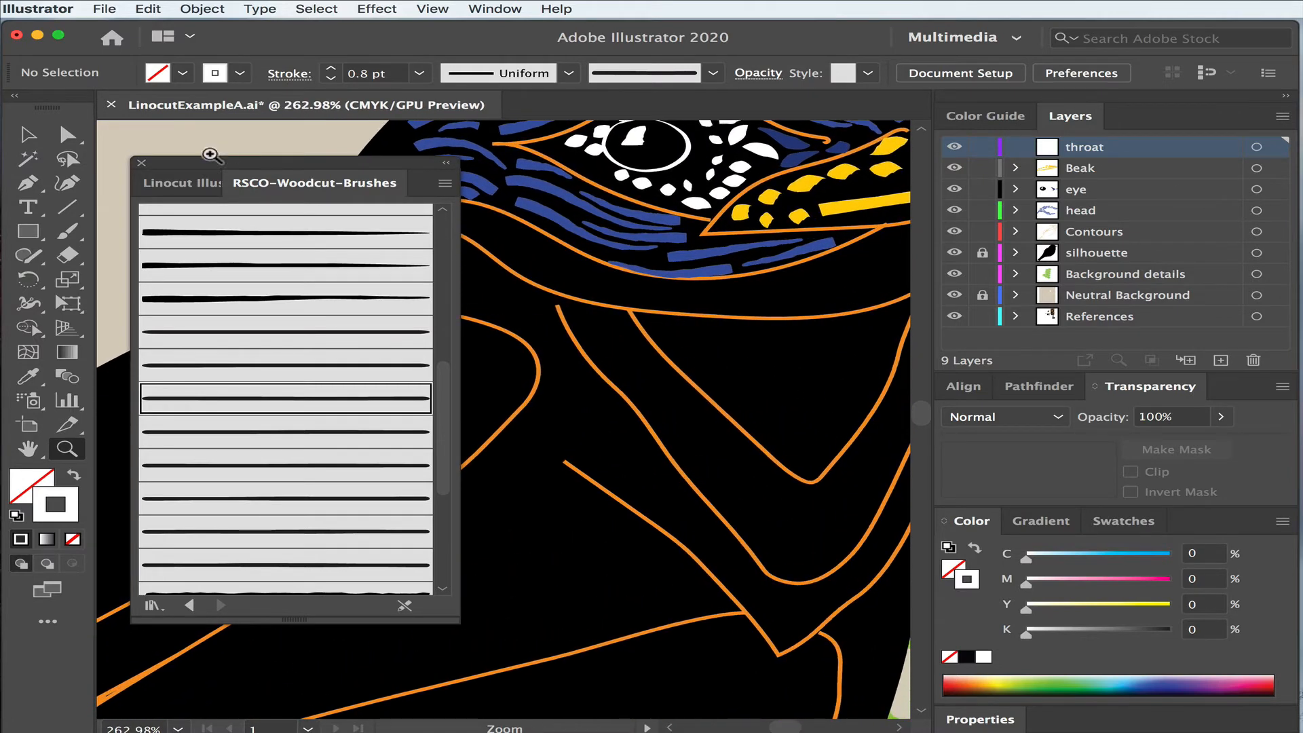
pyautogui.click(141, 165)
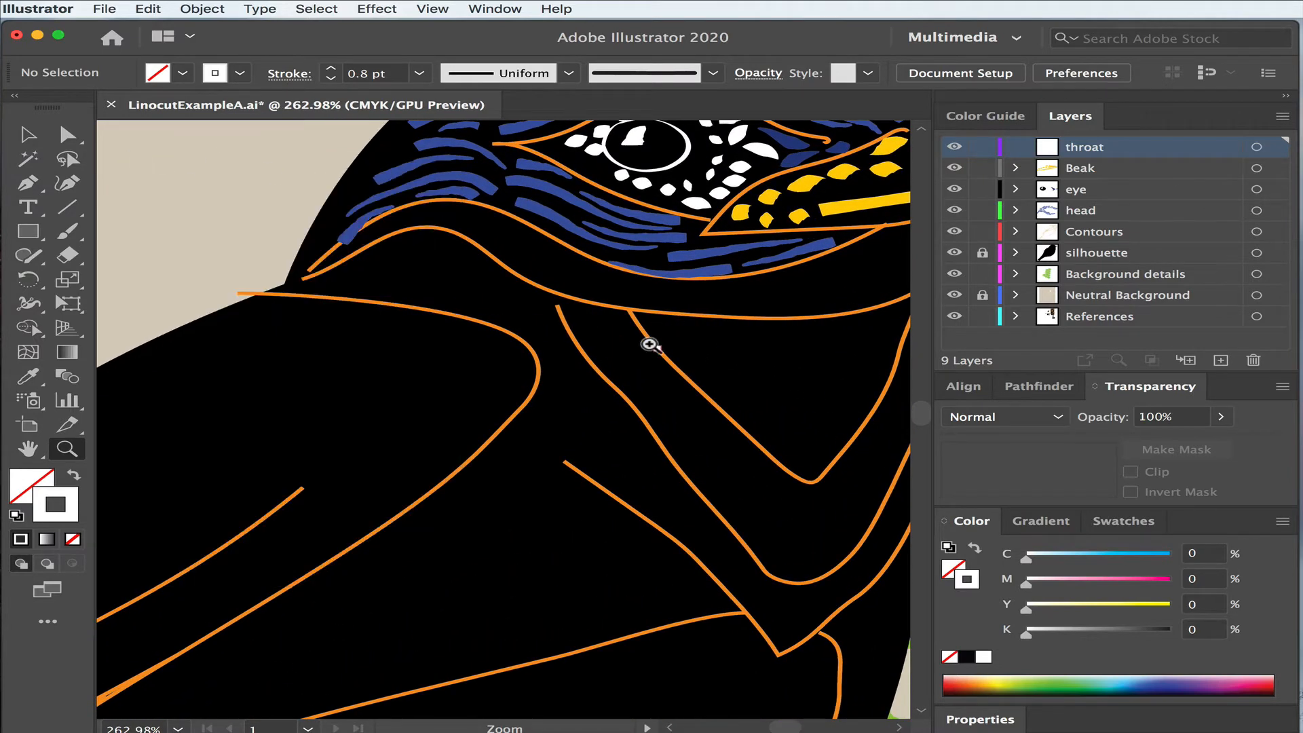
# Step: Activate the Paintbrush over the throat area and apply the sixth width profile, which tapers long at the start and swells near the end
pyautogui.click(70, 233)
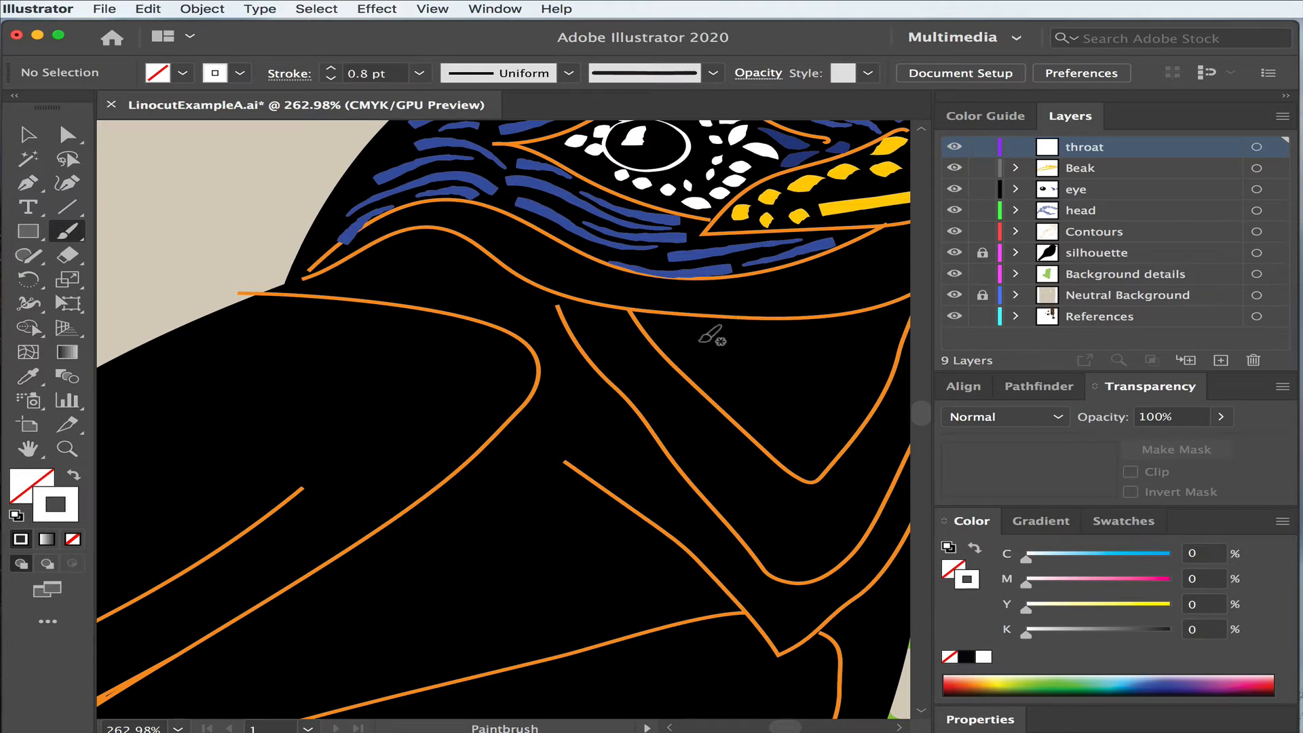
pyautogui.press('space')
pyautogui.moveTo(814, 364); pyautogui.dragTo(742, 387)
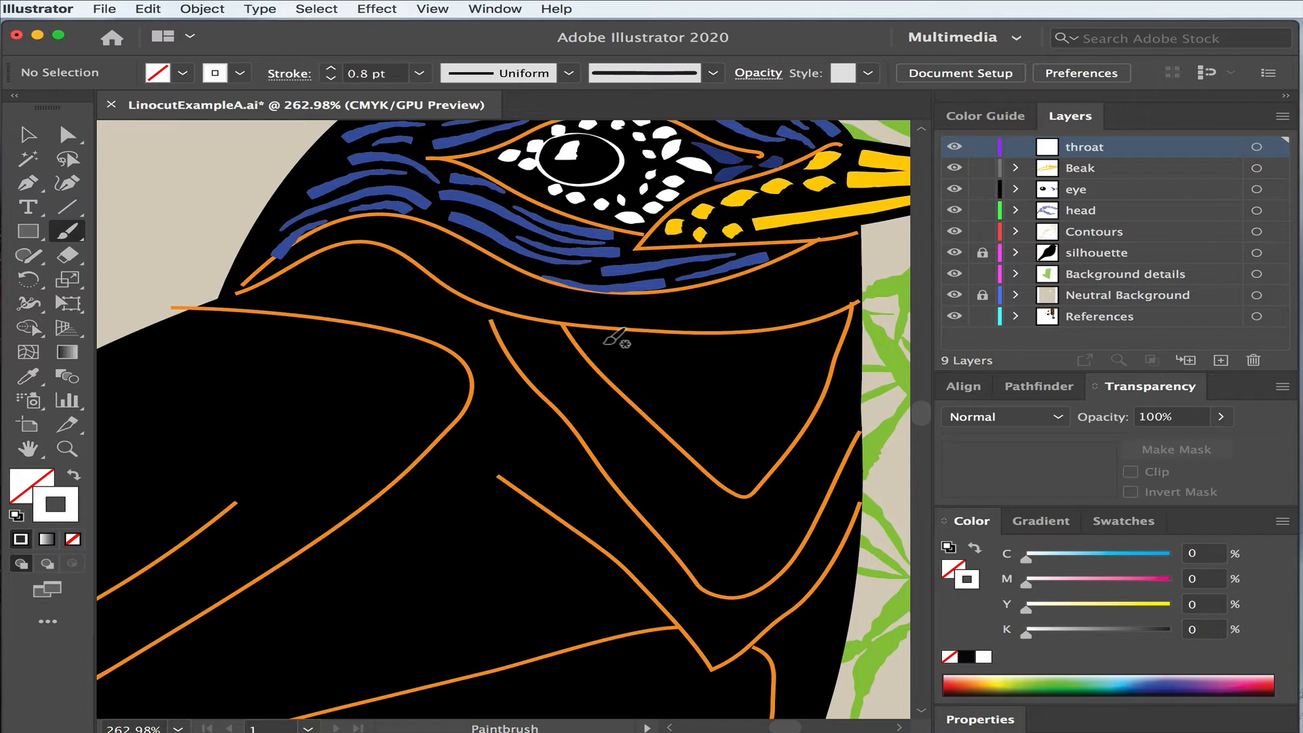
pyautogui.moveTo(605, 344); pyautogui.dragTo(649, 371)
pyautogui.hotkey('ctrl', 'z')
pyautogui.click(568, 75)
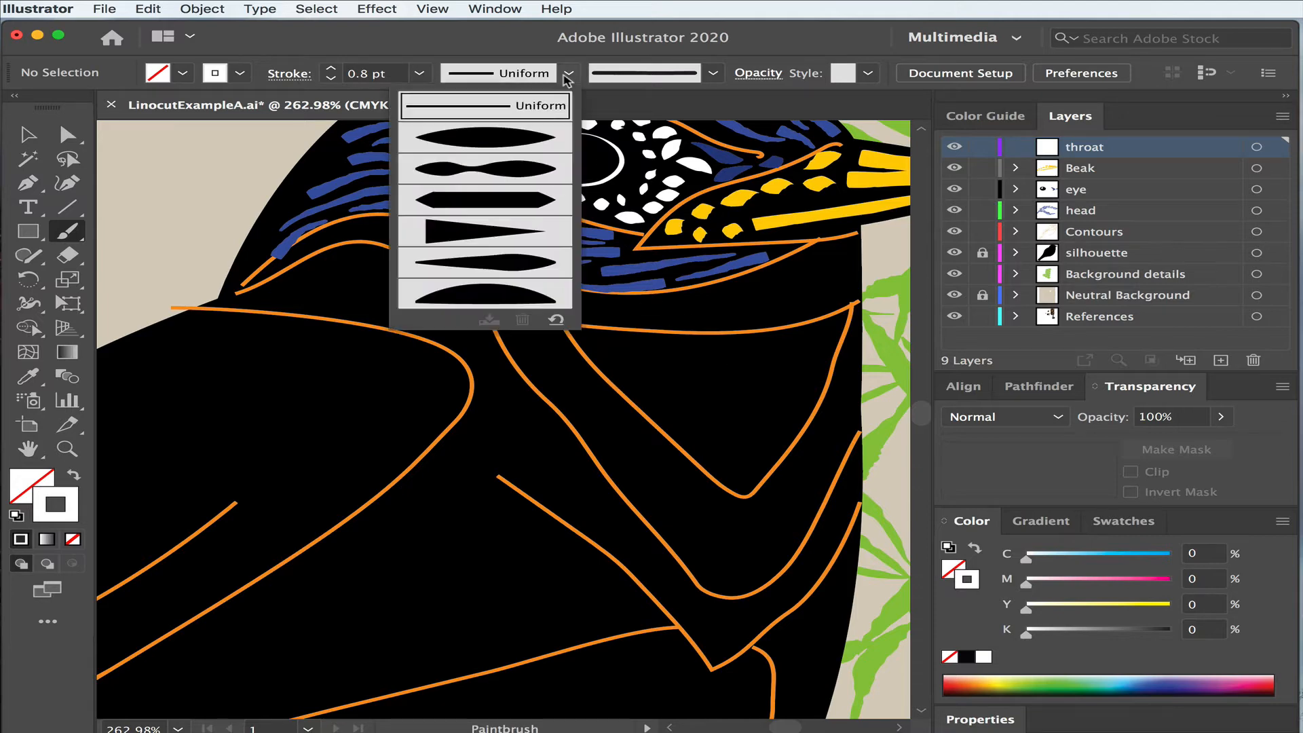
pyautogui.click(535, 271)
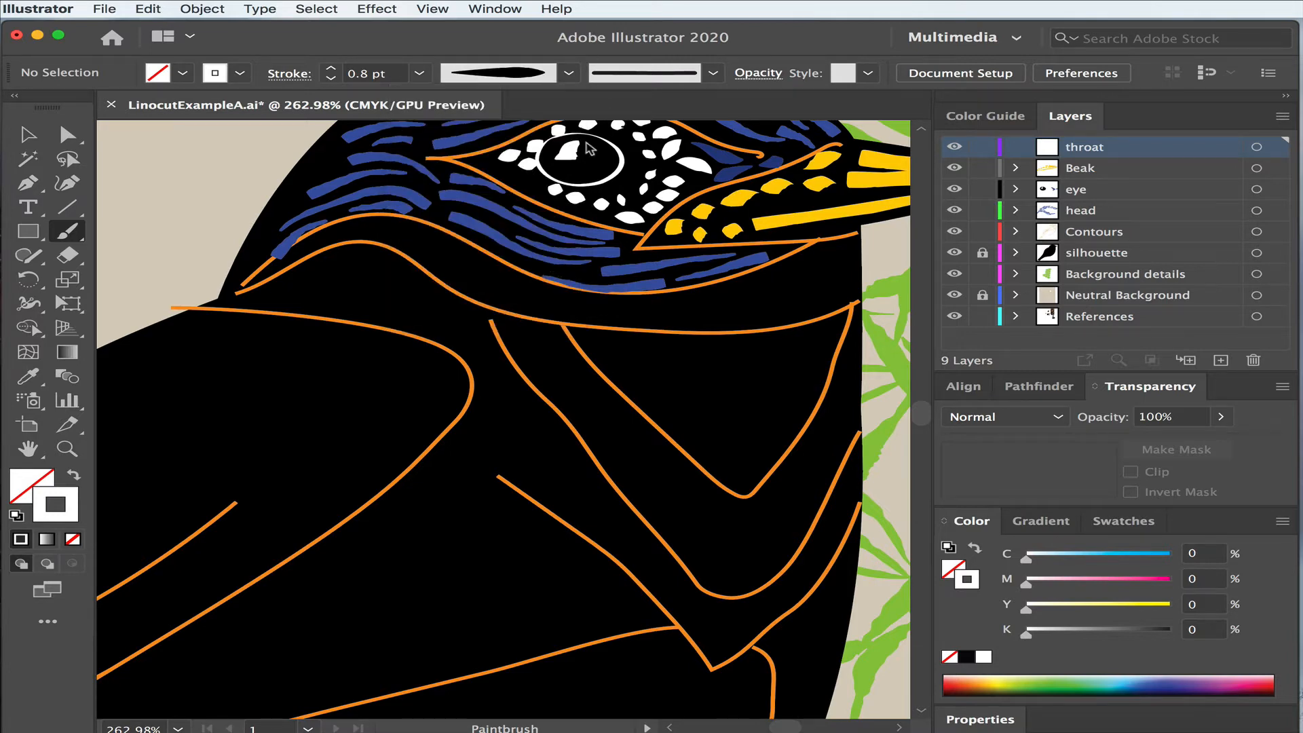
# Step: Paint short white tapered strokes down the left side of the inner throat triangle to its lower tip
pyautogui.moveTo(602, 344); pyautogui.dragTo(648, 376)
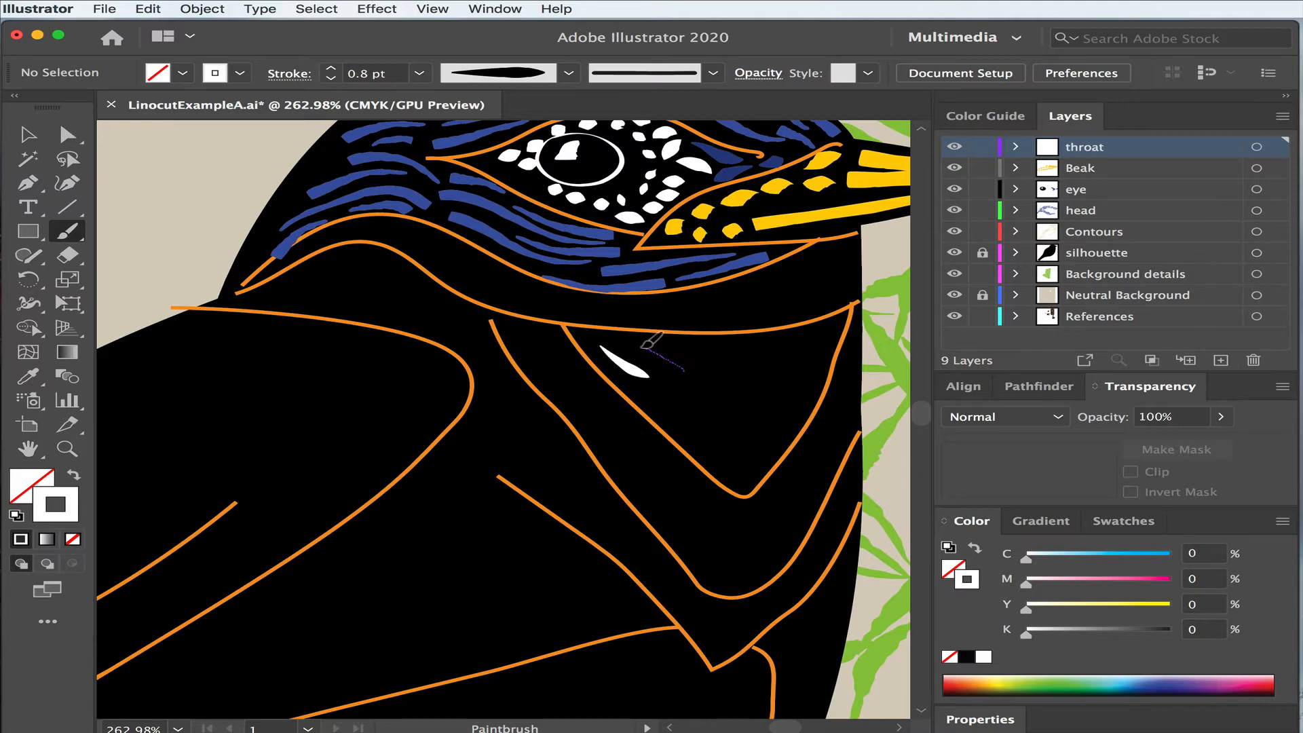
pyautogui.moveTo(637, 347); pyautogui.dragTo(682, 370)
pyautogui.moveTo(643, 392)
pyautogui.mouseDown()
pyautogui.moveTo(686, 411)
pyautogui.moveTo(696, 397)
pyautogui.moveTo(675, 383)
pyautogui.mouseUp()
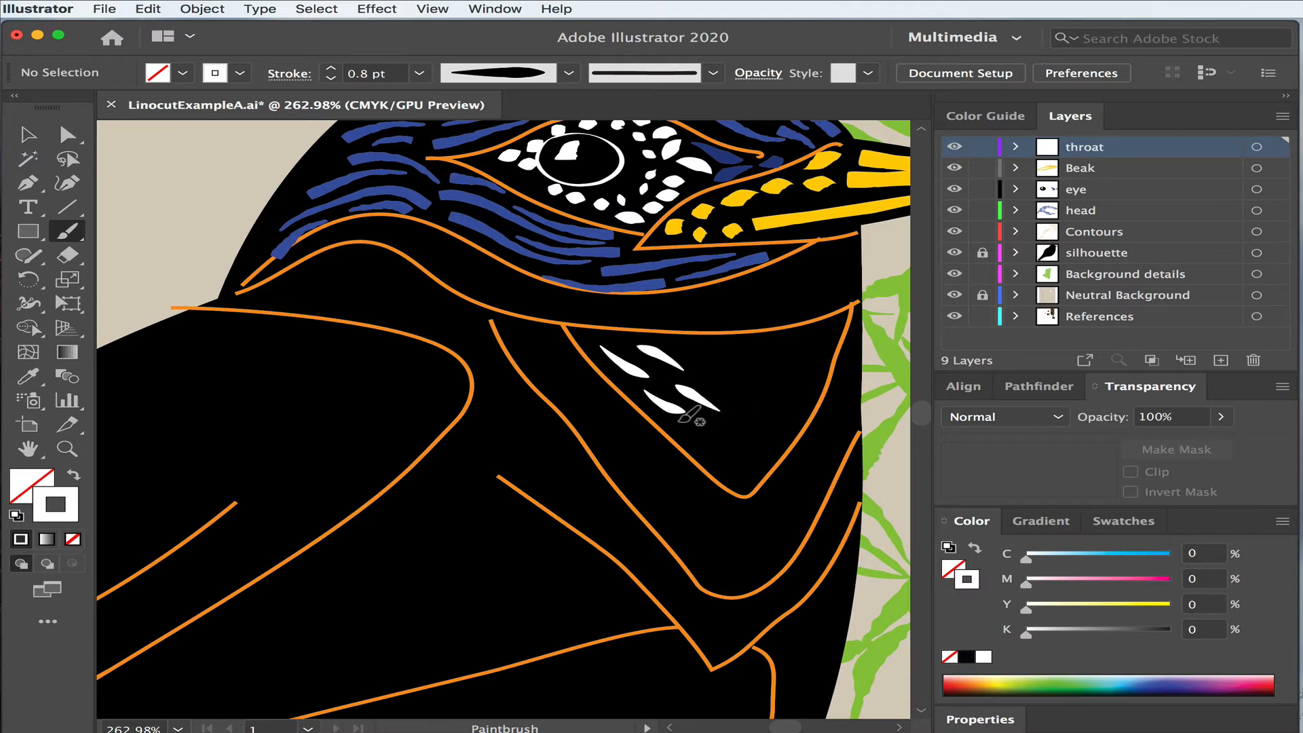
pyautogui.moveTo(710, 444)
pyautogui.mouseDown()
pyautogui.moveTo(682, 424)
pyautogui.moveTo(722, 430)
pyautogui.moveTo(709, 420)
pyautogui.moveTo(737, 477)
pyautogui.mouseUp()
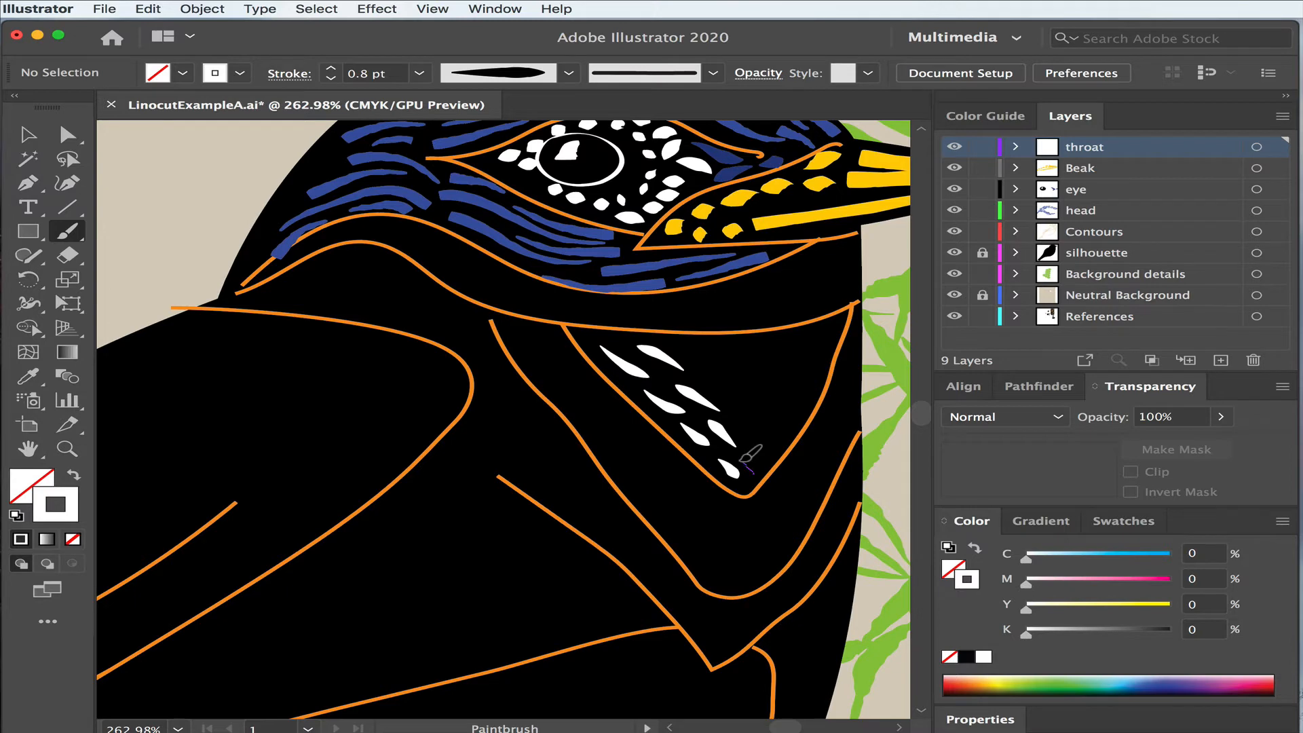
pyautogui.moveTo(744, 463); pyautogui.dragTo(742, 463)
pyautogui.press('super+z')
pyautogui.moveTo(746, 463); pyautogui.dragTo(747, 464)
# Step: Paint white feather strokes along the upper edge and the right side of the inner throat triangle, angled towards its tip
pyautogui.moveTo(689, 344)
pyautogui.mouseDown()
pyautogui.moveTo(703, 373)
pyautogui.moveTo(716, 349)
pyautogui.mouseUp()
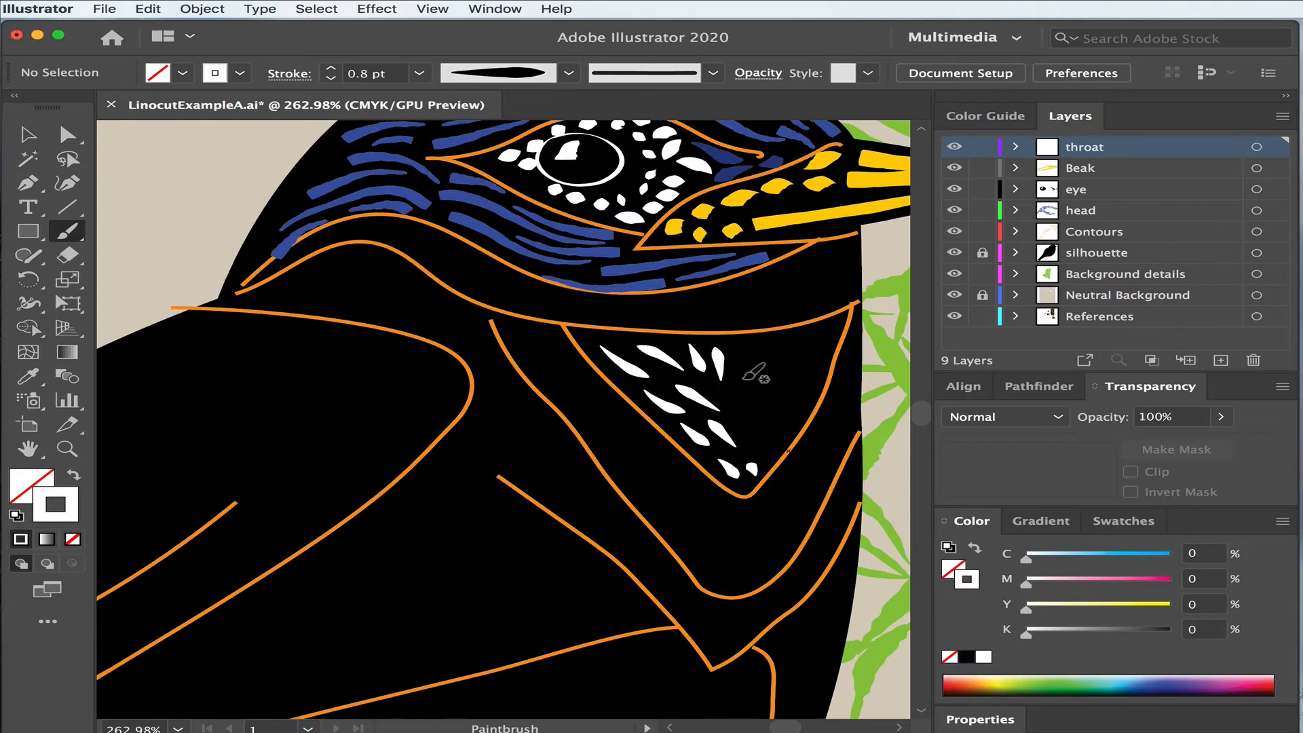
pyautogui.press('super+z')
pyautogui.moveTo(694, 345)
pyautogui.mouseDown()
pyautogui.moveTo(712, 375)
pyautogui.moveTo(736, 362)
pyautogui.moveTo(729, 347)
pyautogui.moveTo(756, 371)
pyautogui.moveTo(783, 357)
pyautogui.moveTo(783, 336)
pyautogui.moveTo(800, 352)
pyautogui.moveTo(792, 378)
pyautogui.moveTo(835, 320)
pyautogui.mouseUp()
pyautogui.moveTo(816, 372)
pyautogui.mouseDown()
pyautogui.moveTo(786, 412)
pyautogui.moveTo(765, 413)
pyautogui.moveTo(781, 387)
pyautogui.moveTo(749, 412)
pyautogui.mouseUp()
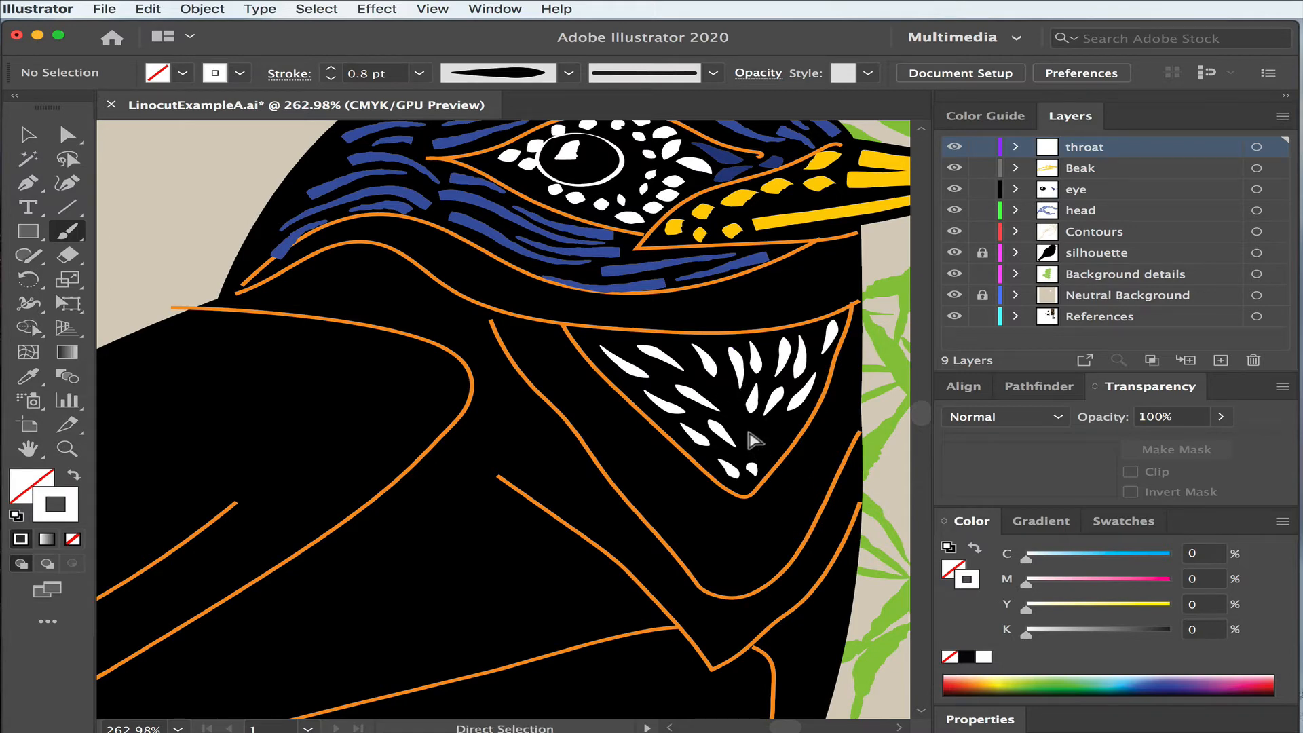
# Step: Fill the gaps in the middle and lower right of the inner throat triangle with short white strokes
pyautogui.moveTo(719, 387); pyautogui.dragTo(750, 412)
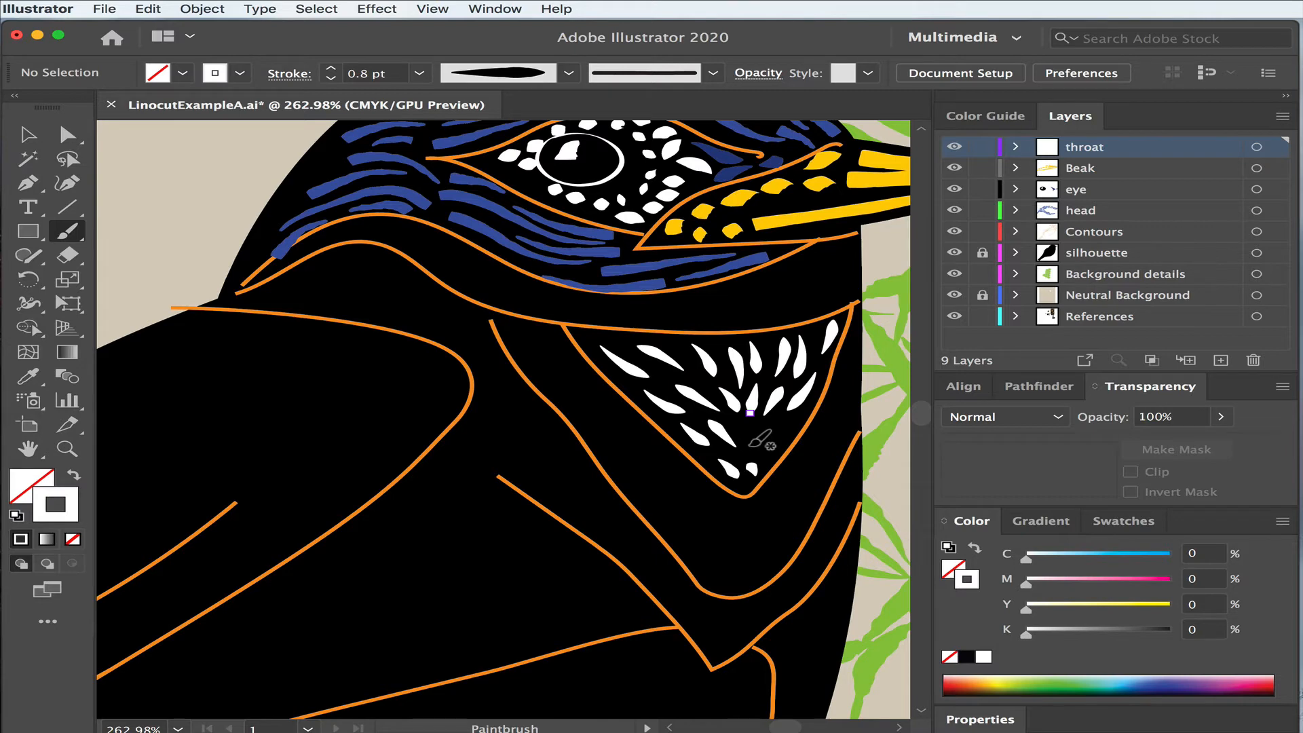
pyautogui.moveTo(733, 417)
pyautogui.mouseDown()
pyautogui.moveTo(768, 435)
pyautogui.moveTo(770, 420)
pyautogui.mouseUp()
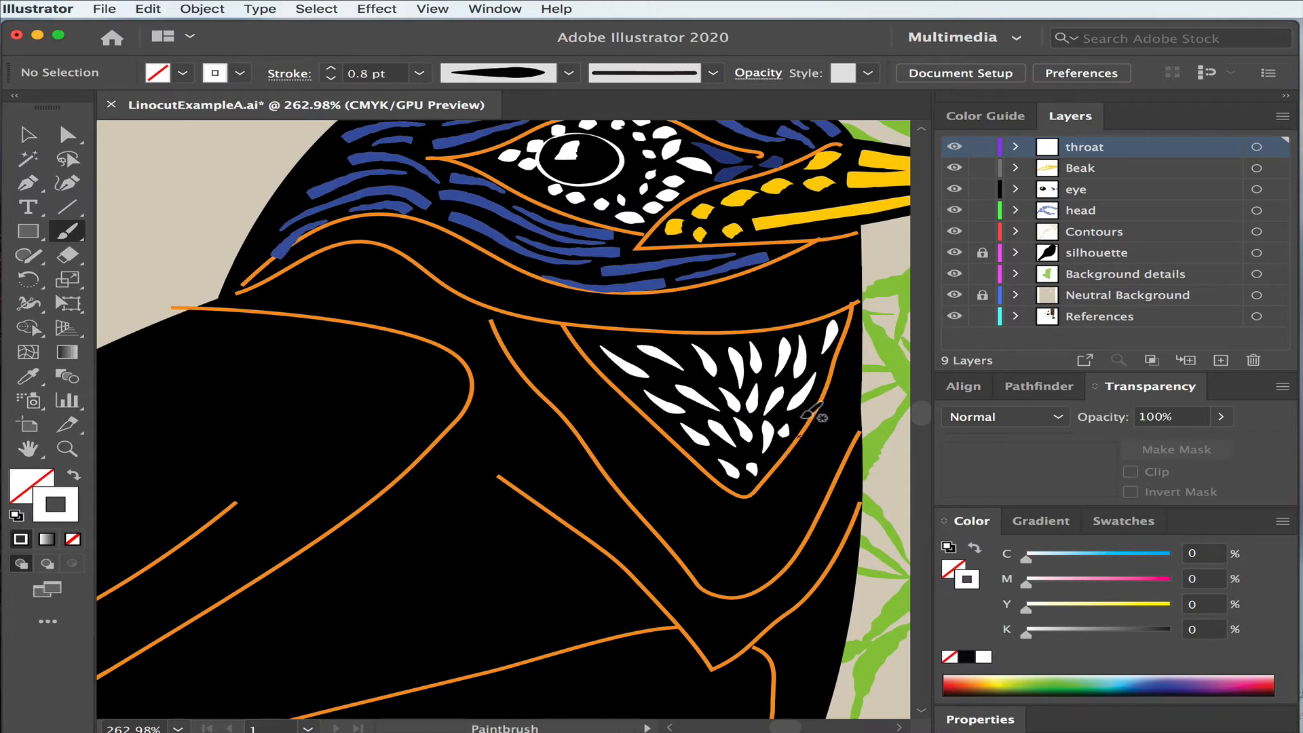
pyautogui.moveTo(809, 393); pyautogui.dragTo(784, 438)
pyautogui.click(67, 450)
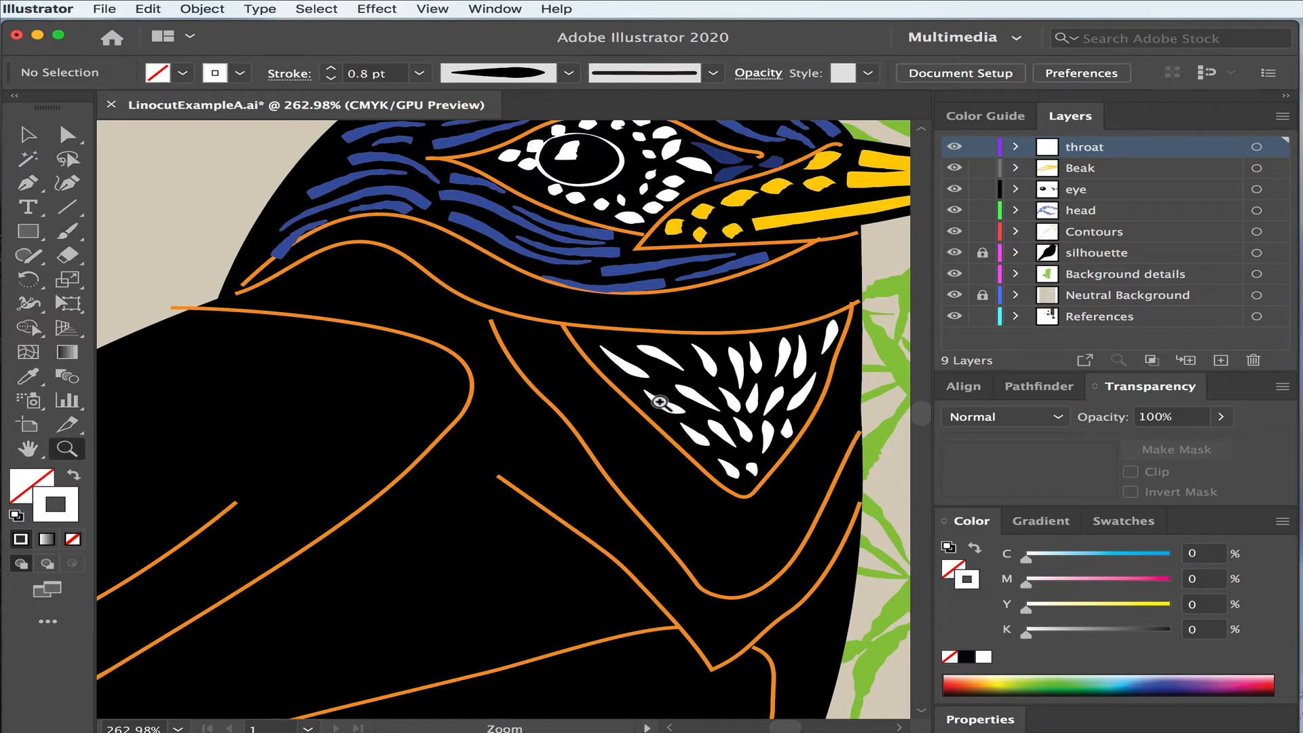
# Step: Hide the Contours layer to examine the throat feathers without guide lines, and show it again
pyautogui.moveTo(659, 401); pyautogui.dragTo(469, 340)
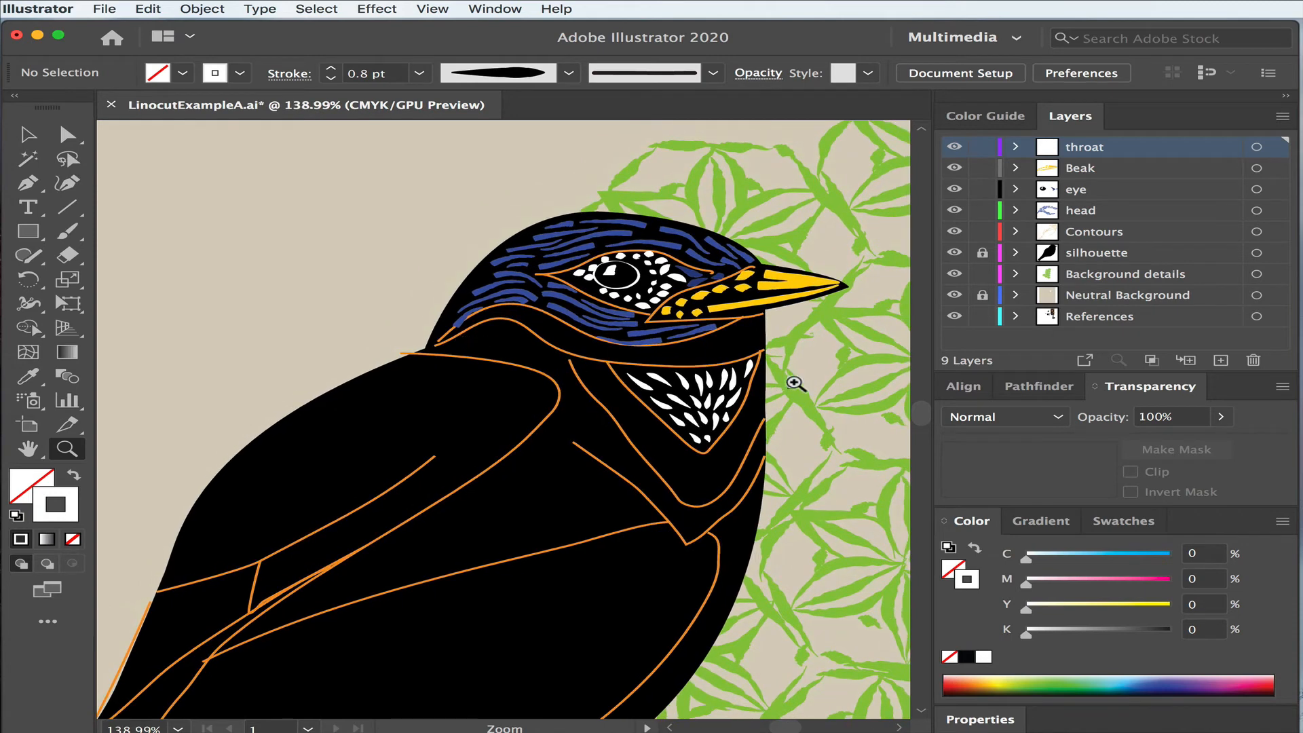
pyautogui.click(983, 296)
pyautogui.click(954, 233)
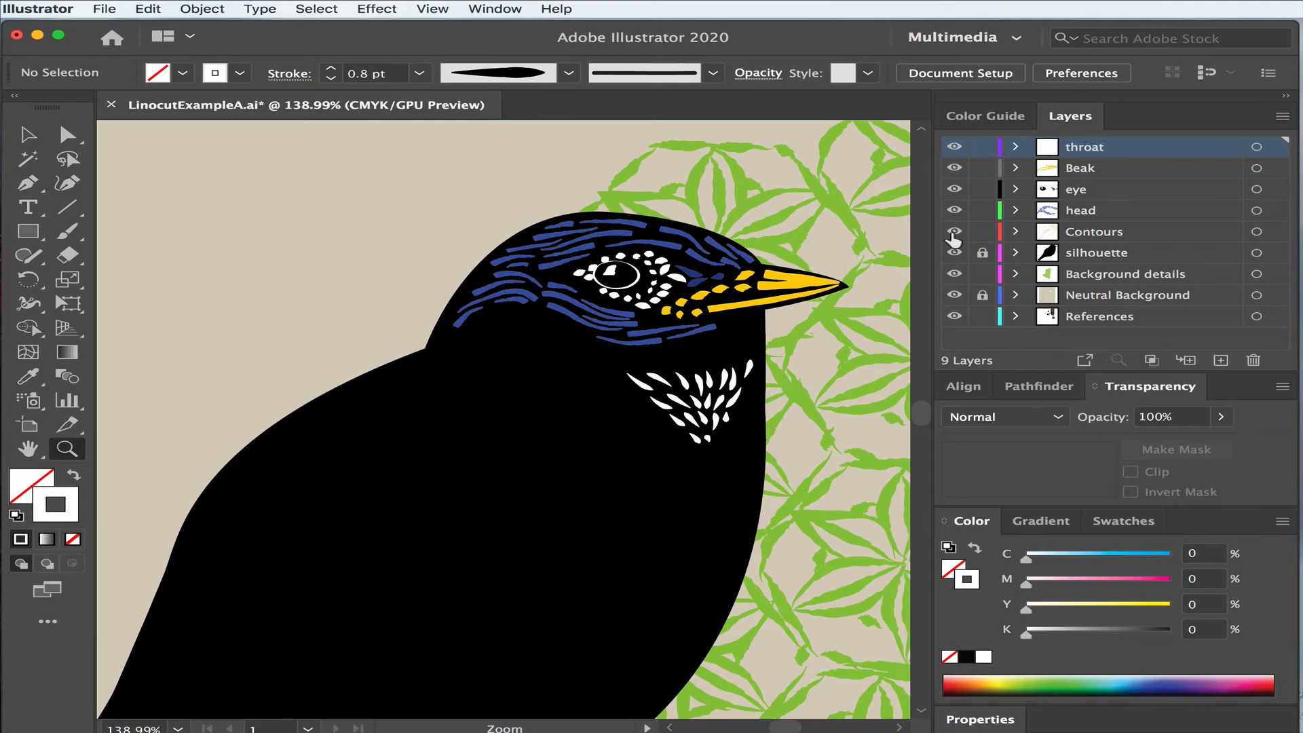
pyautogui.click(955, 232)
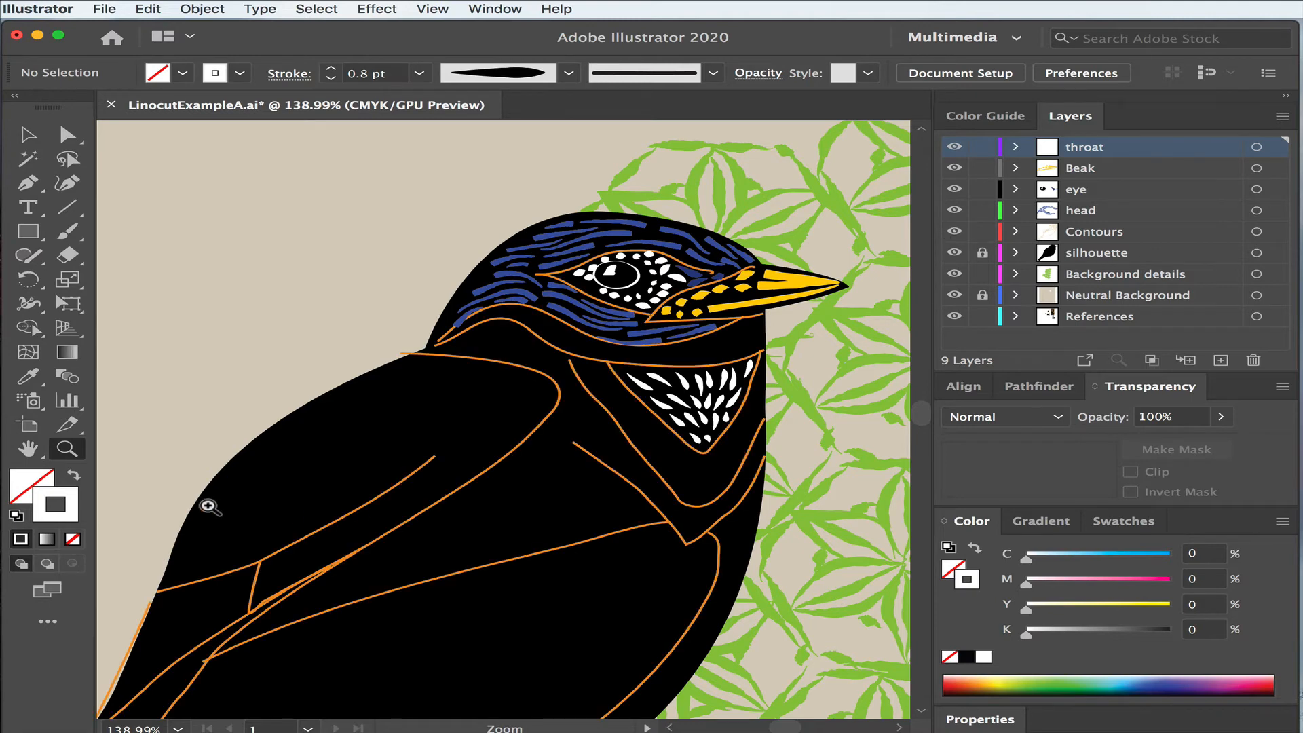
# Step: Space out the upper row of throat feathers by shifting one central stroke right and raising a taller stroke nearer the right side slightly
pyautogui.click(66, 449)
pyautogui.click(604, 375)
pyautogui.moveTo(671, 419); pyautogui.dragTo(772, 448)
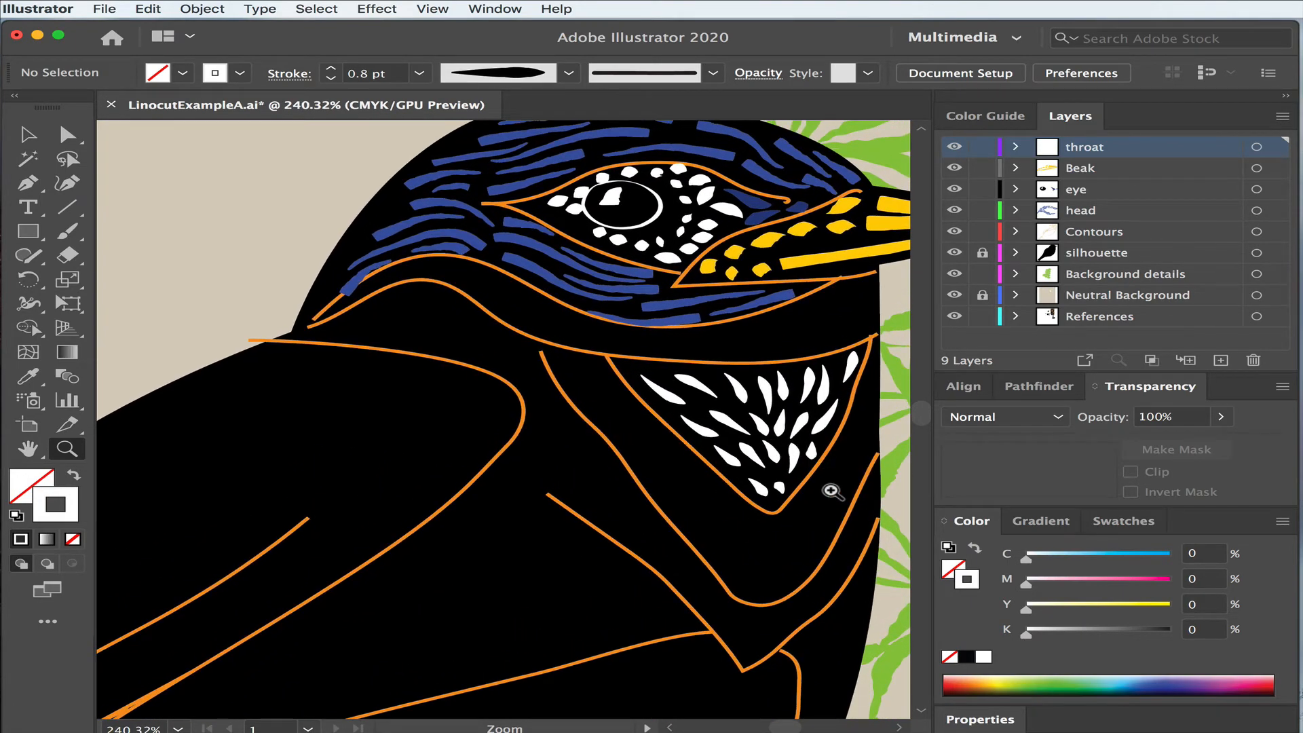
pyautogui.press('space')
pyautogui.moveTo(829, 489); pyautogui.dragTo(681, 509)
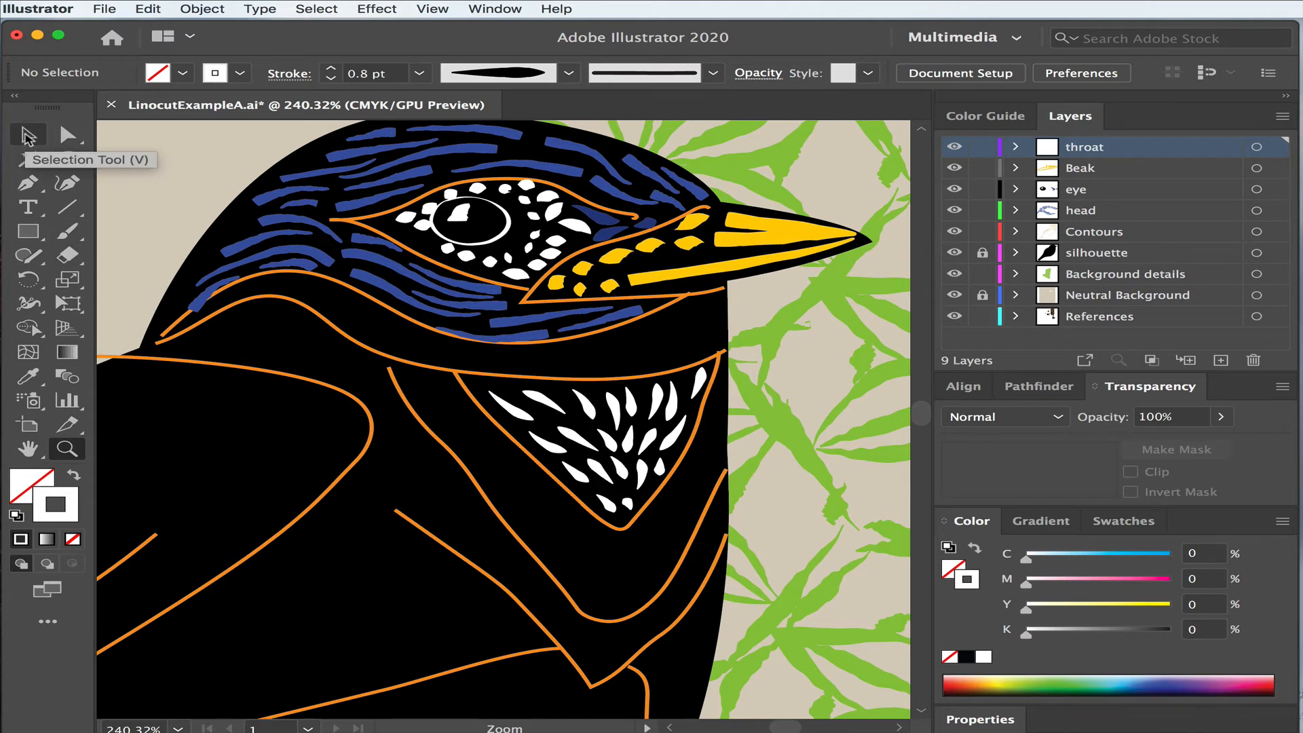
pyautogui.click(68, 135)
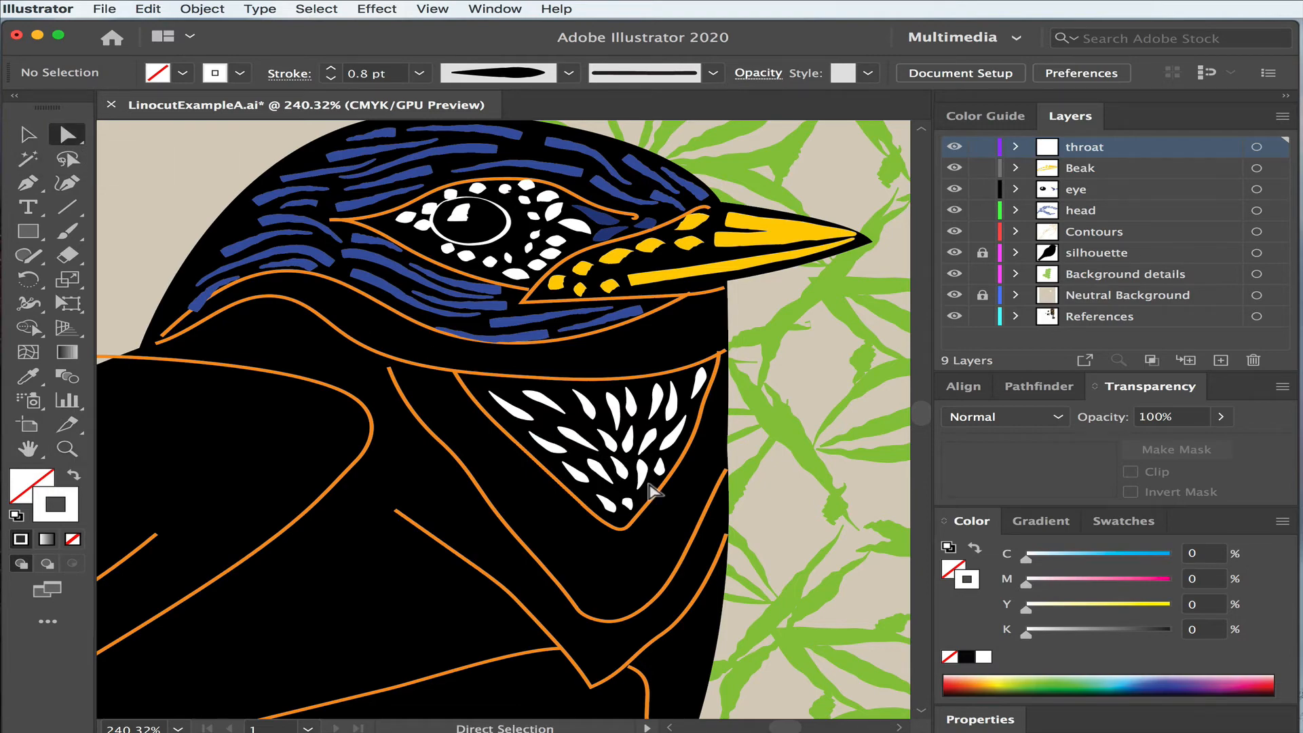
pyautogui.click(67, 448)
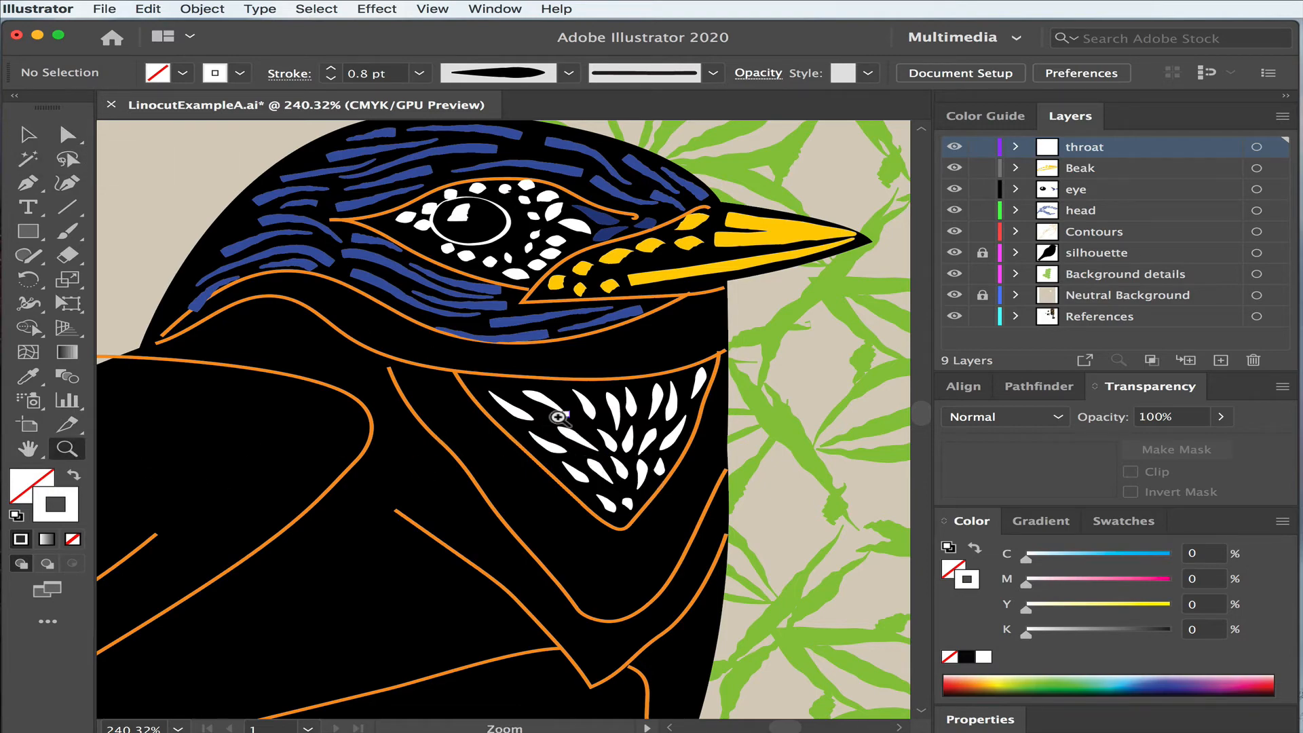
pyautogui.moveTo(559, 417); pyautogui.dragTo(698, 436)
pyautogui.press('space')
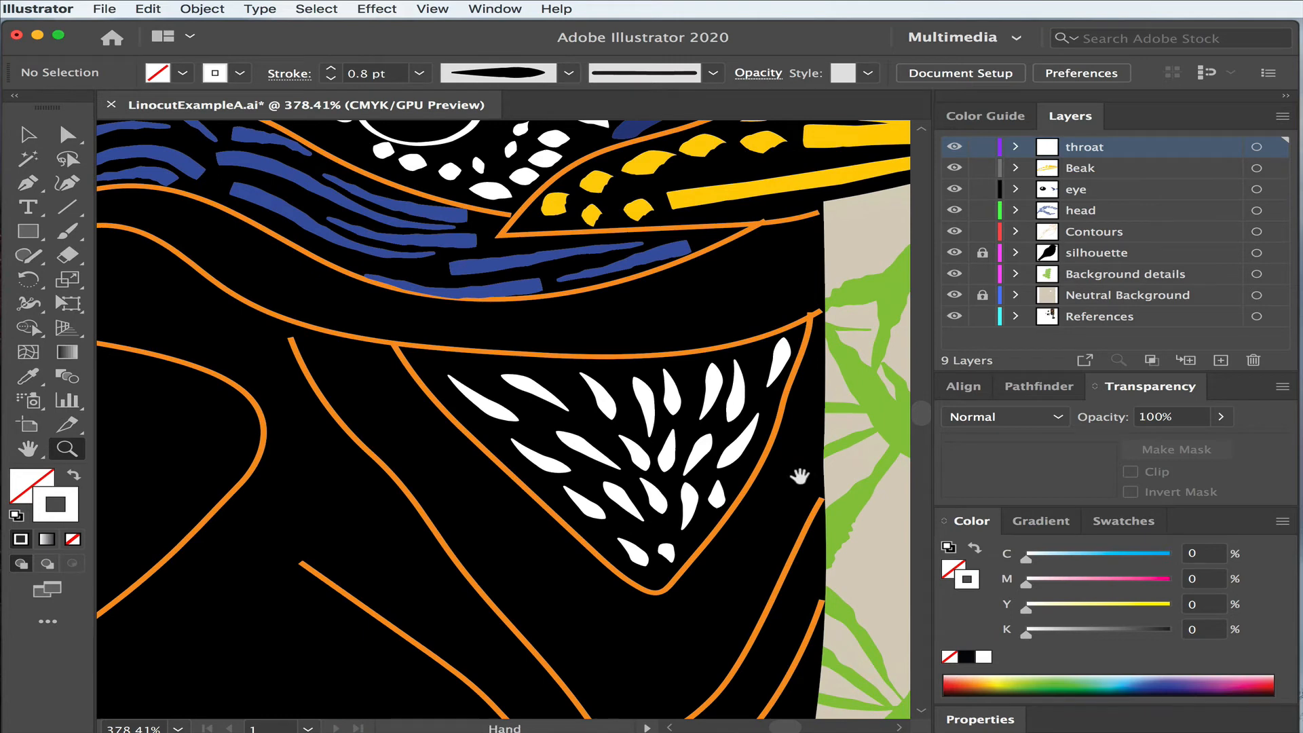
pyautogui.moveTo(800, 476); pyautogui.dragTo(717, 467)
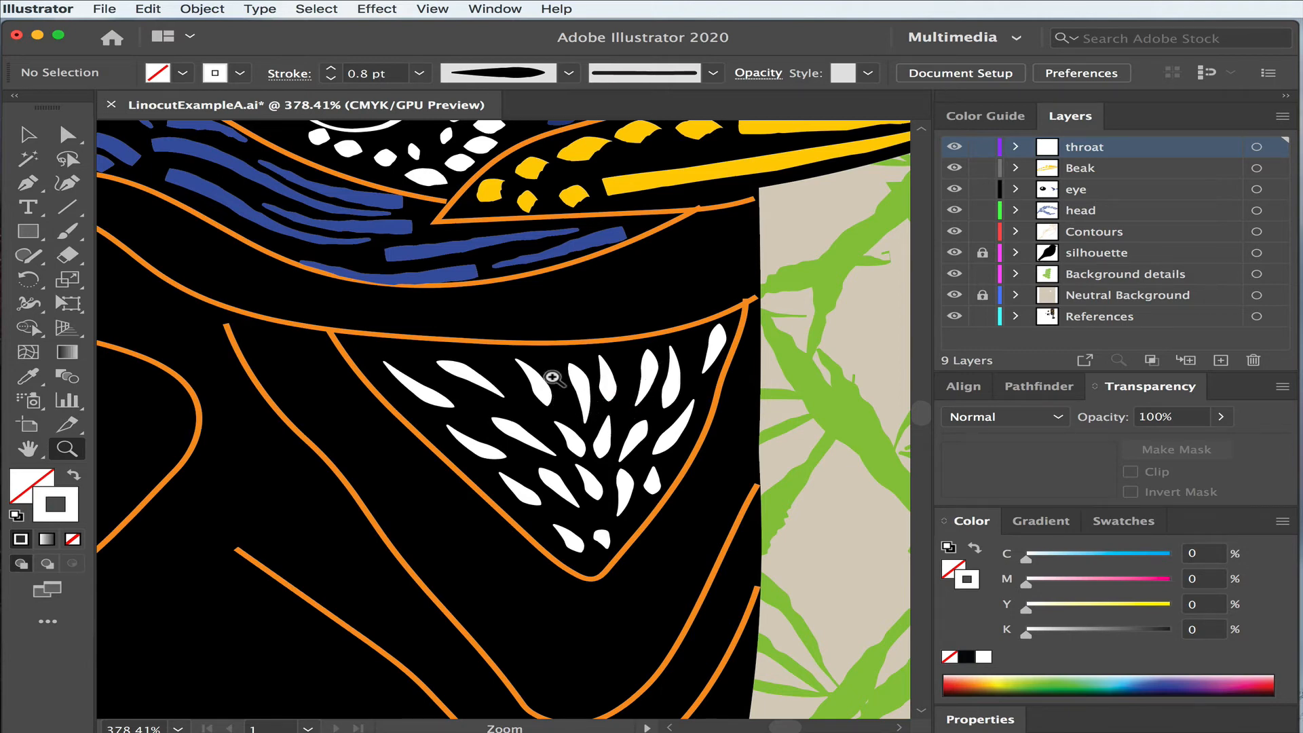
pyautogui.click(68, 134)
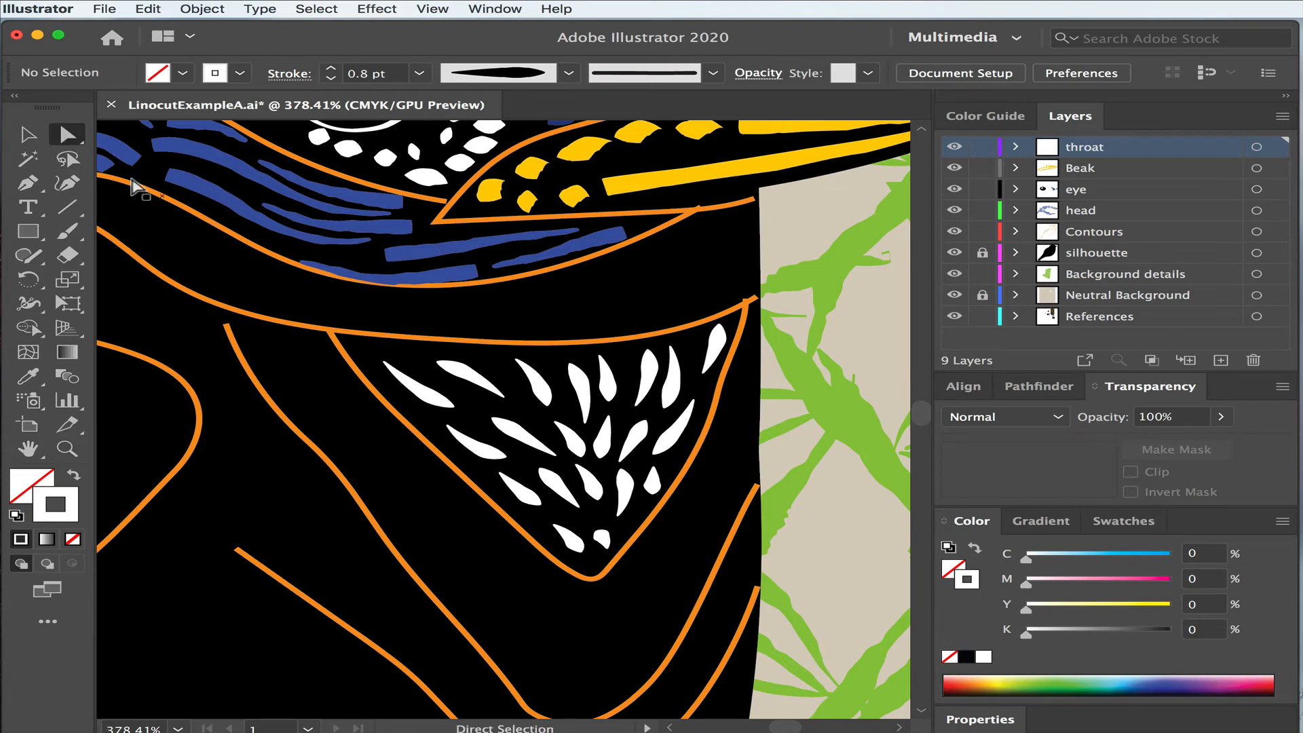
pyautogui.click(28, 134)
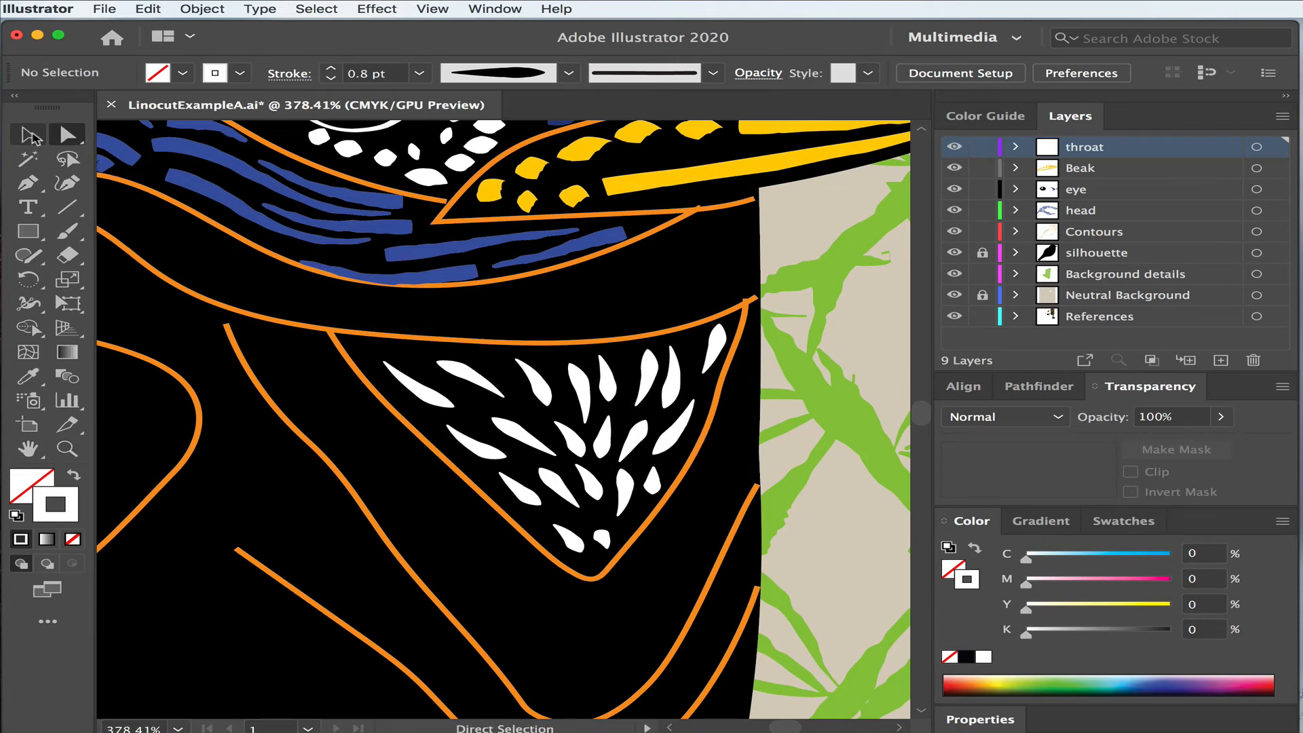
pyautogui.click(609, 391)
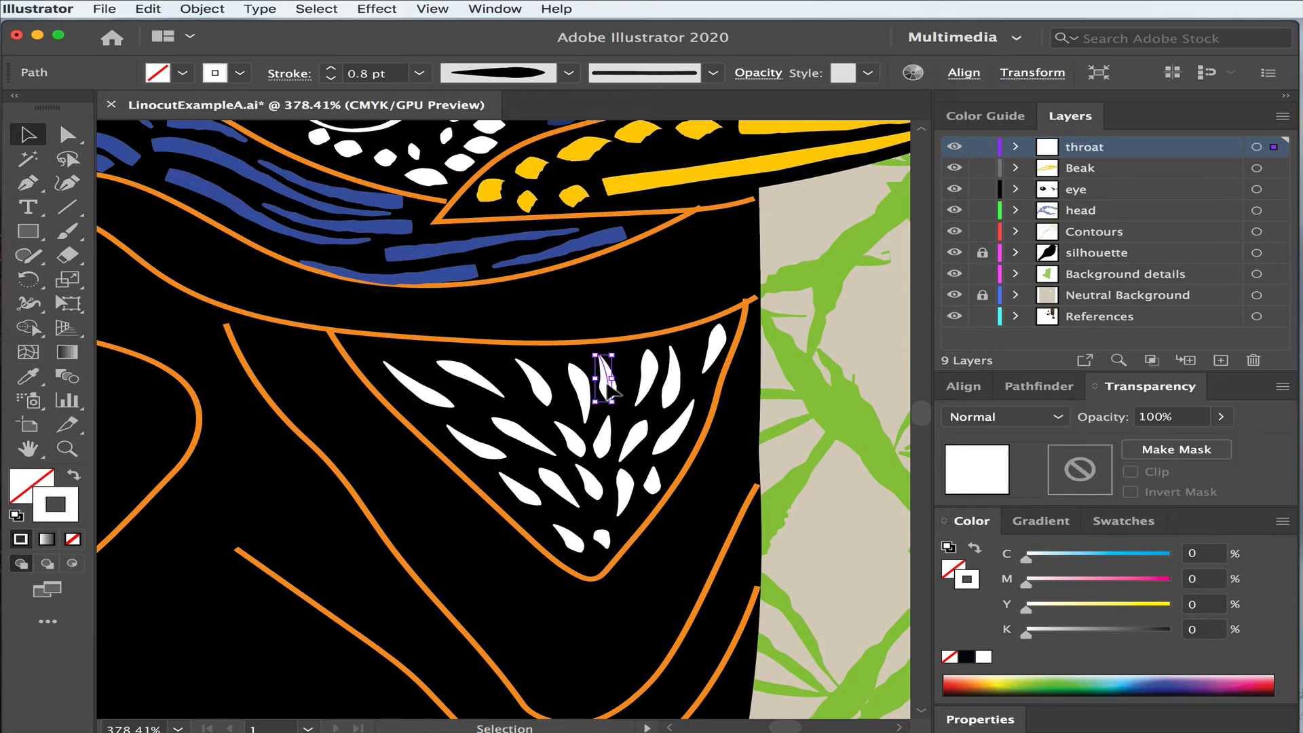
pyautogui.moveTo(609, 392); pyautogui.dragTo(624, 384)
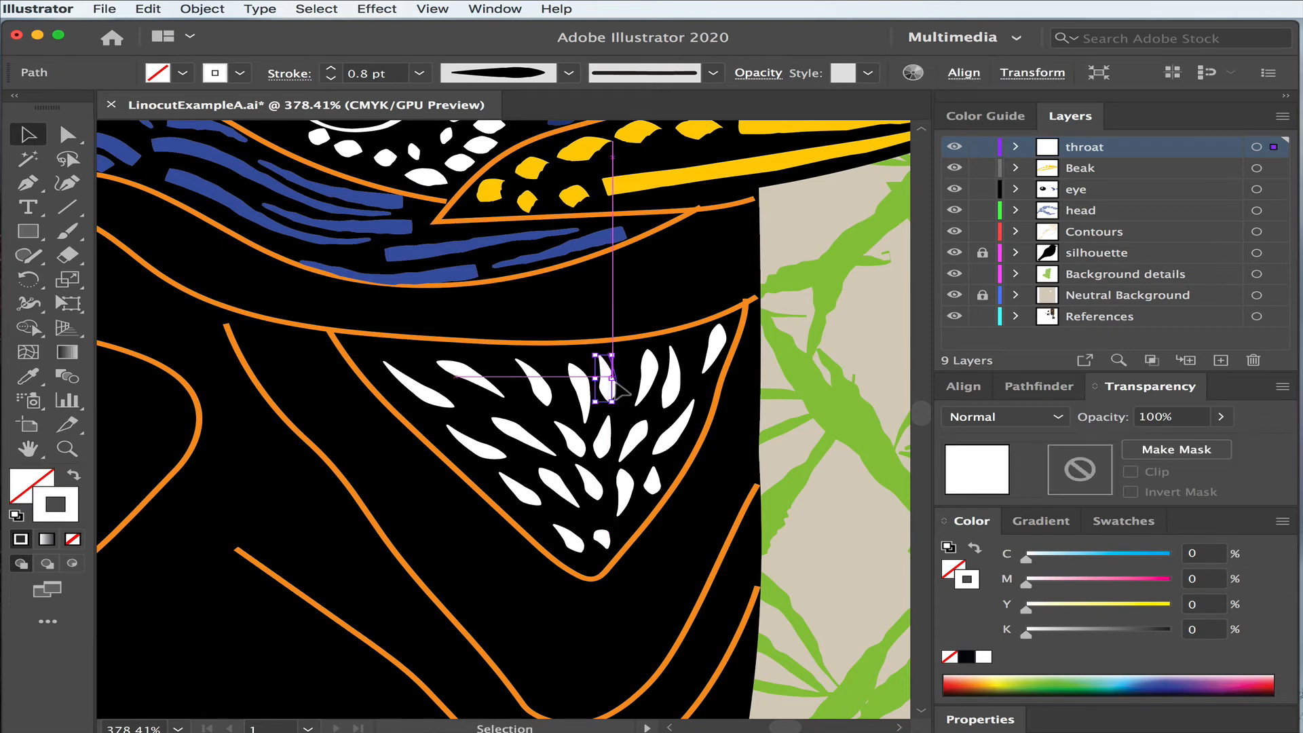
pyautogui.click(654, 508)
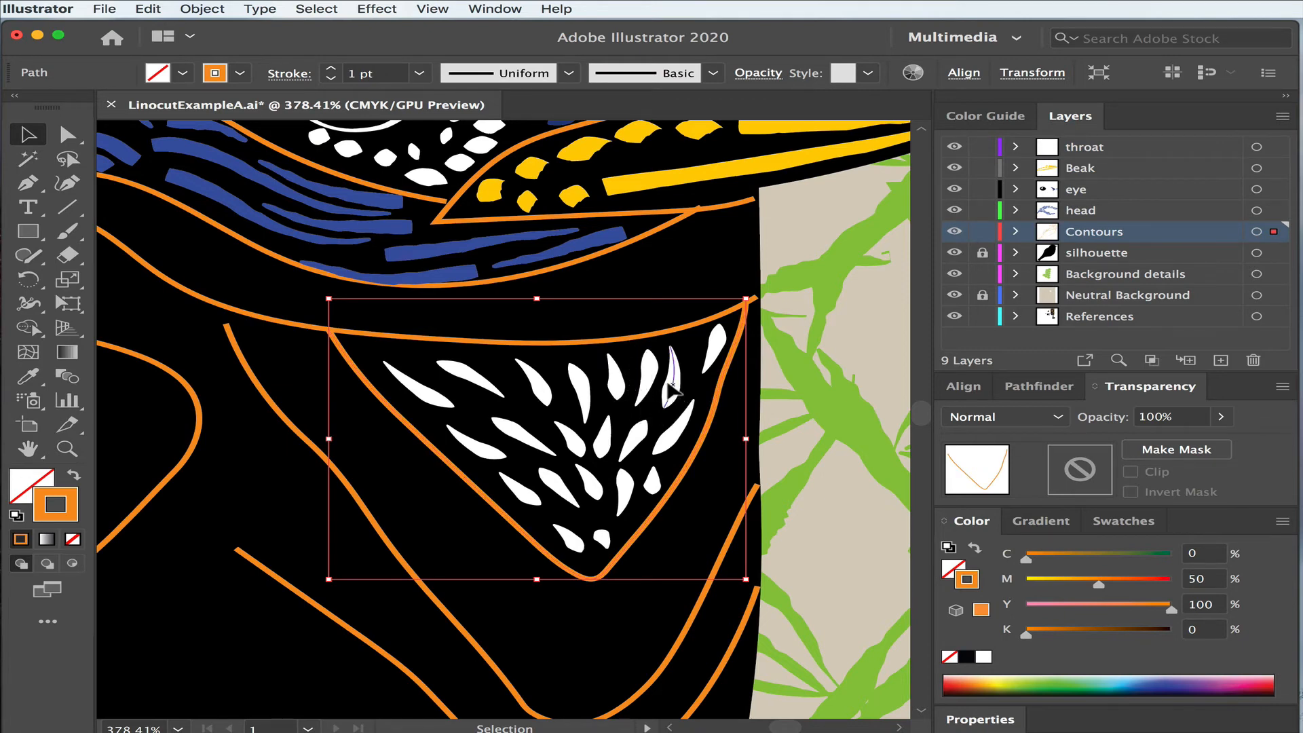
pyautogui.click(674, 370)
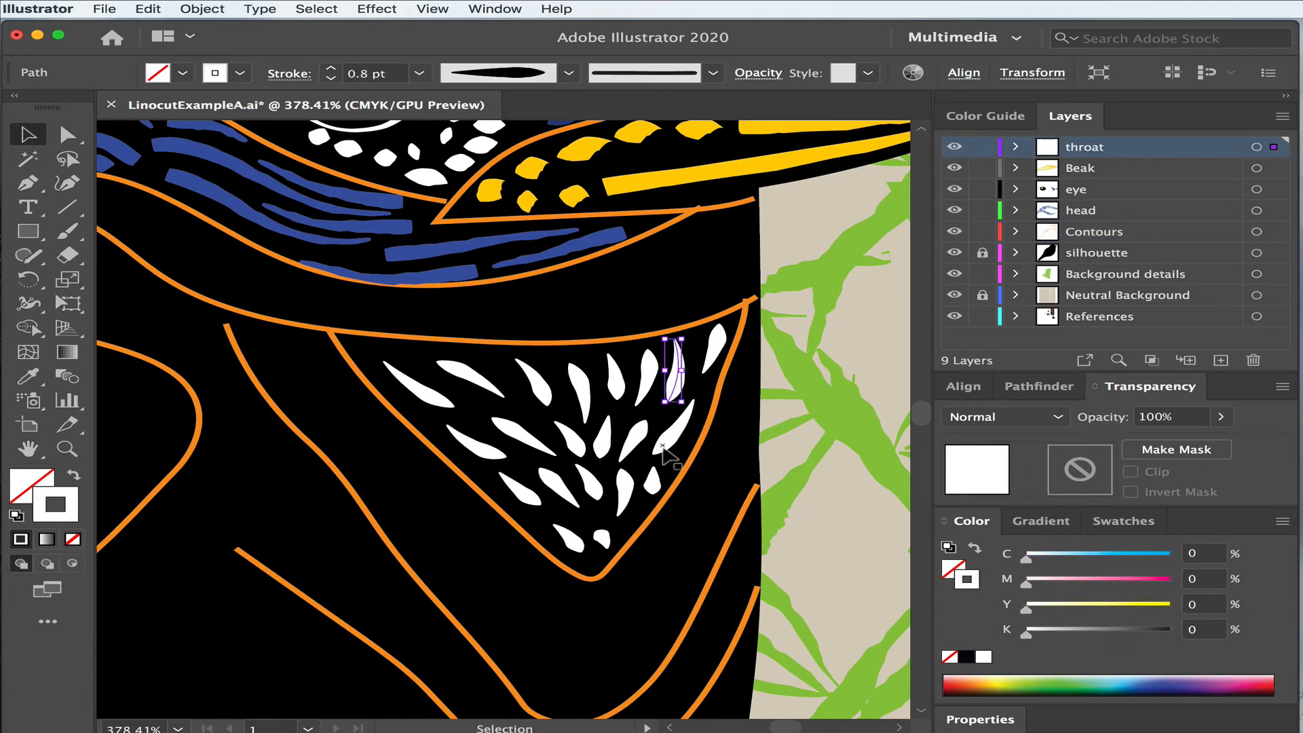
# Step: Lock the Background details layer so its foliage cannot be selected while editing the feathers
pyautogui.click(719, 460)
pyautogui.click(715, 246)
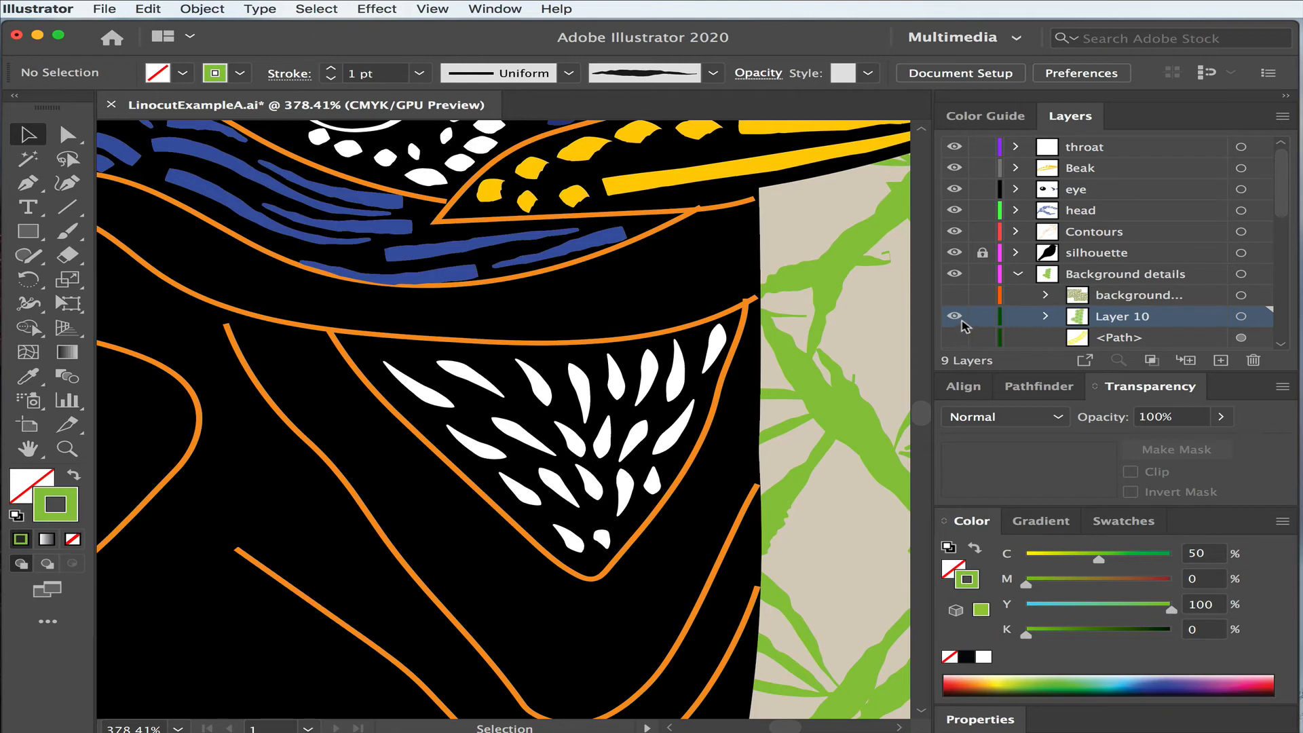
pyautogui.click(982, 275)
# Step: Reposition two central feather strokes and the short stroke near the throat triangle's lower tip to even out their spacing
pyautogui.click(592, 499)
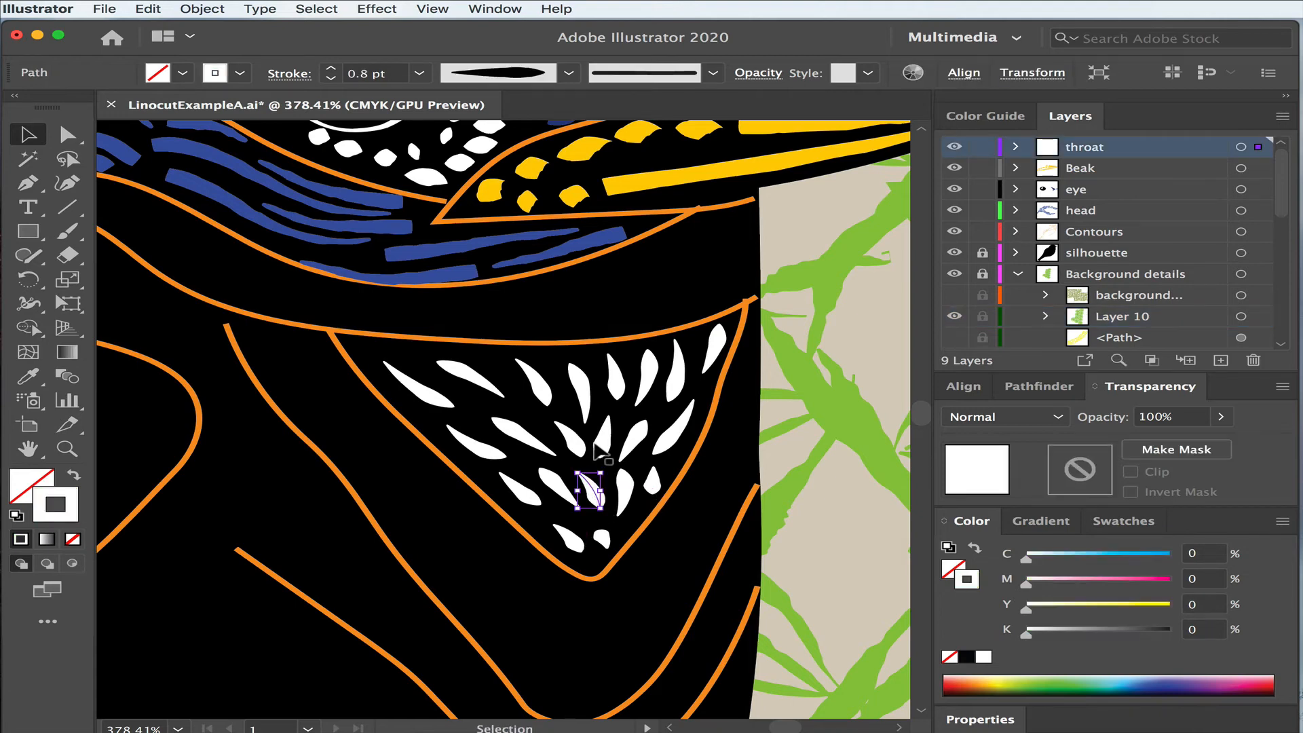
pyautogui.click(609, 444)
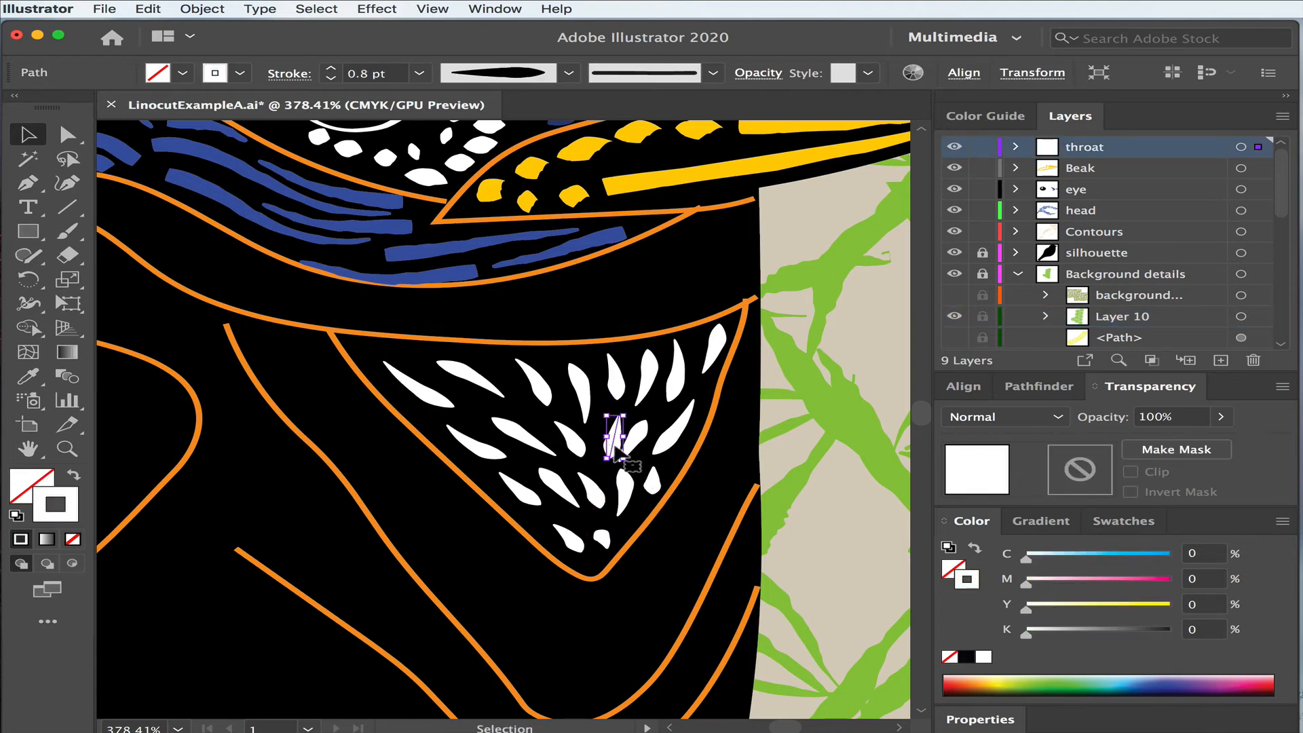
pyautogui.moveTo(618, 451); pyautogui.dragTo(613, 444)
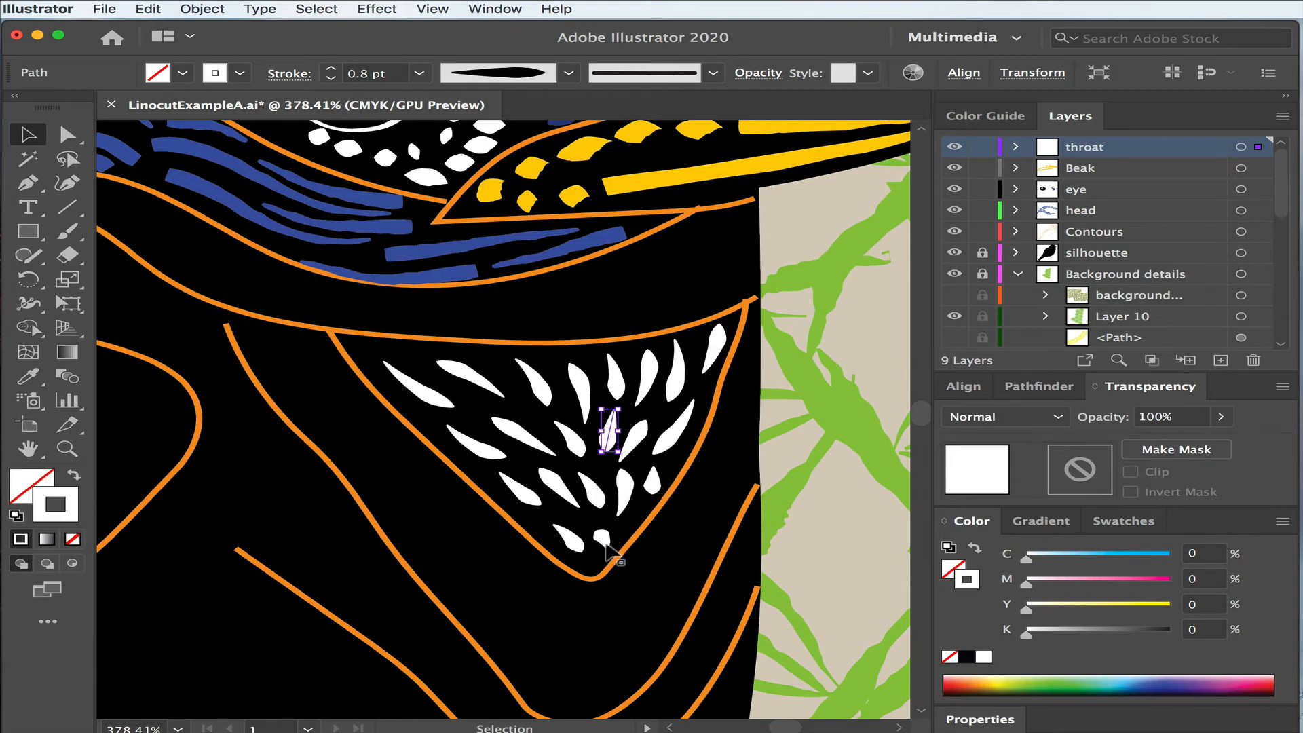
pyautogui.click(604, 539)
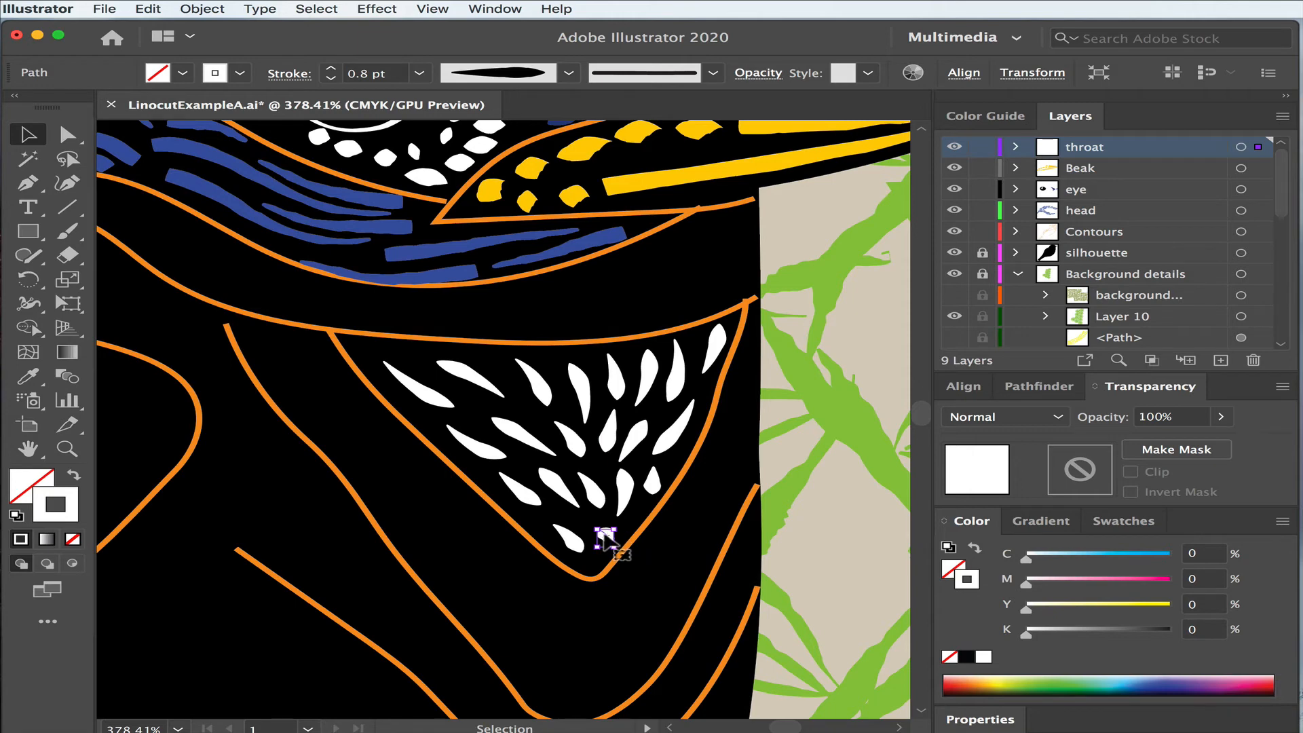
pyautogui.moveTo(606, 540); pyautogui.dragTo(603, 533)
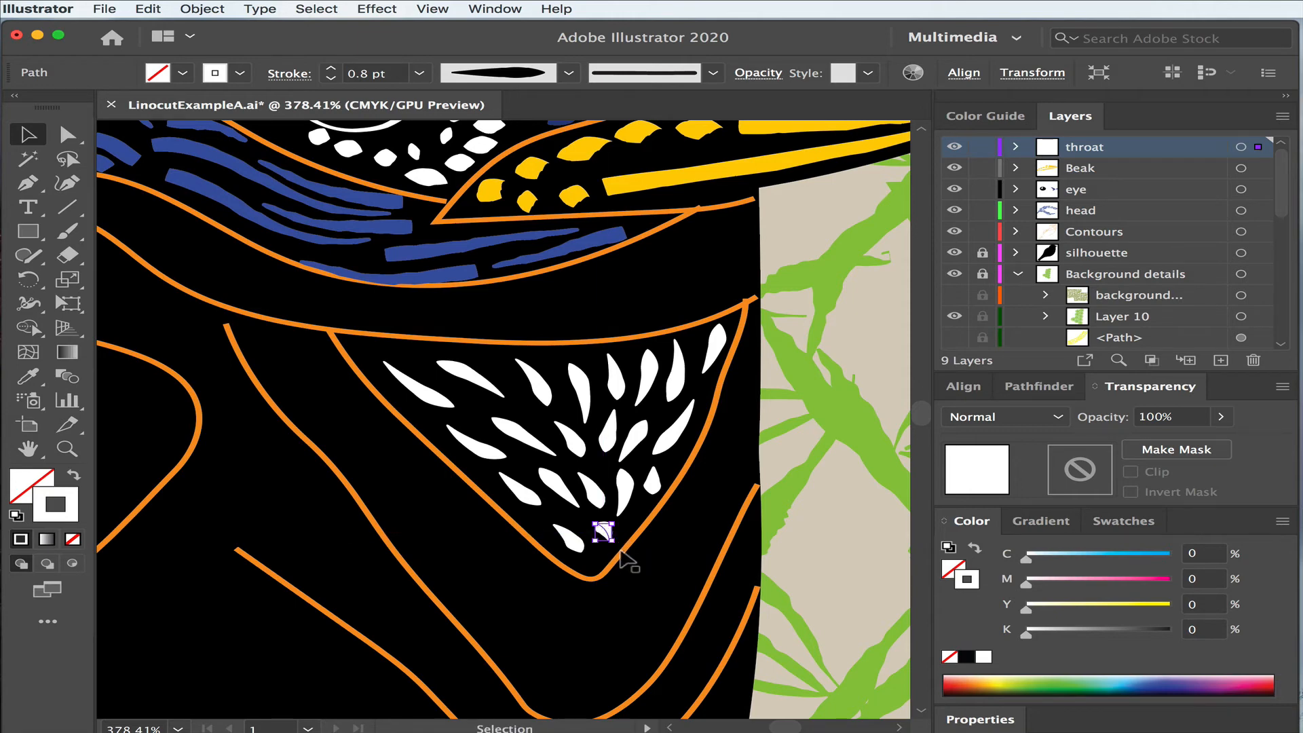
# Step: Try to lengthen the short feather stroke near the throat triangle's tip by pulling its end anchor point downwards
pyautogui.click(65, 136)
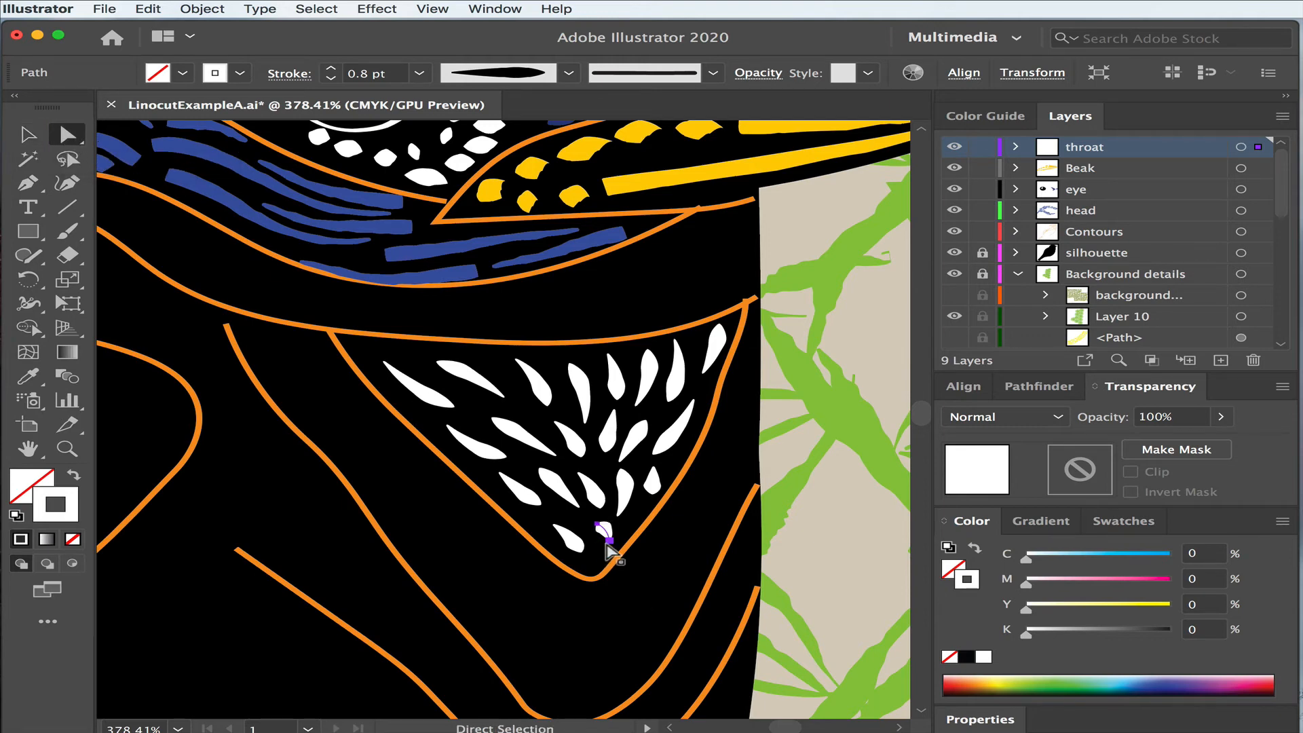
pyautogui.click(605, 536)
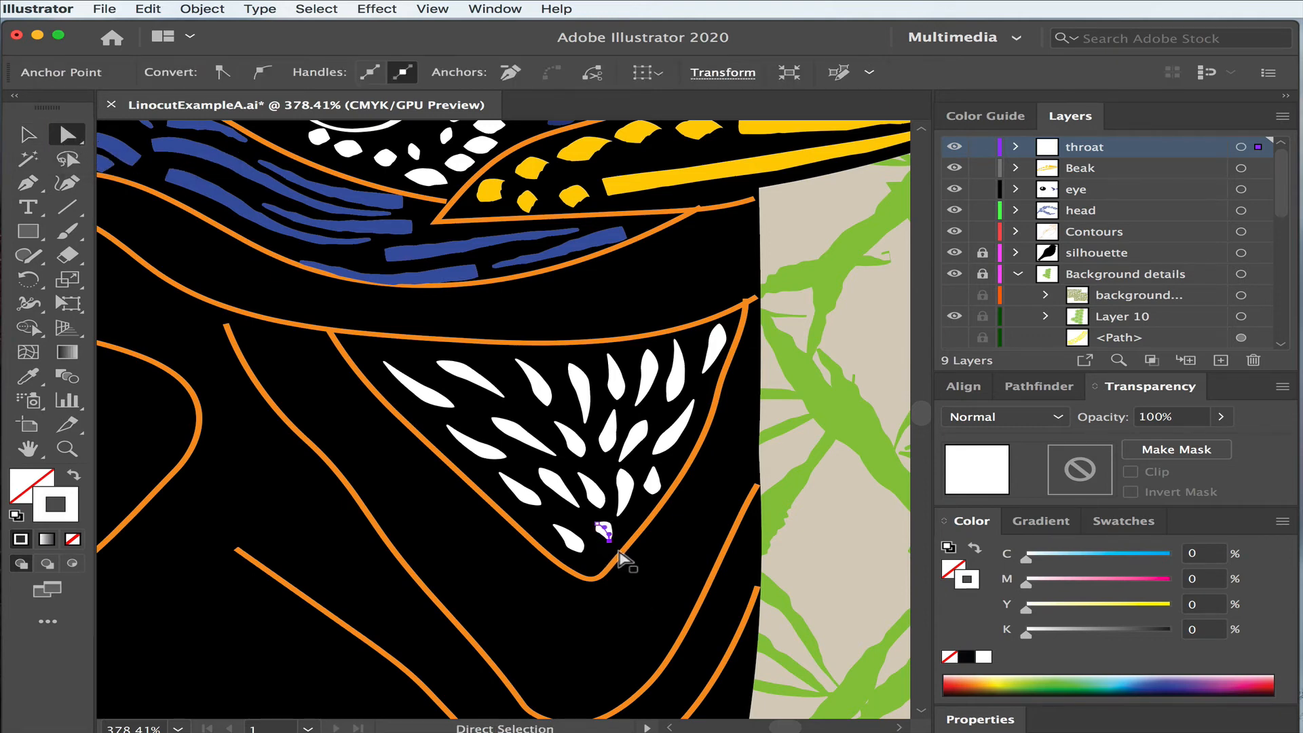
pyautogui.moveTo(610, 540); pyautogui.dragTo(606, 552)
pyautogui.click(638, 543)
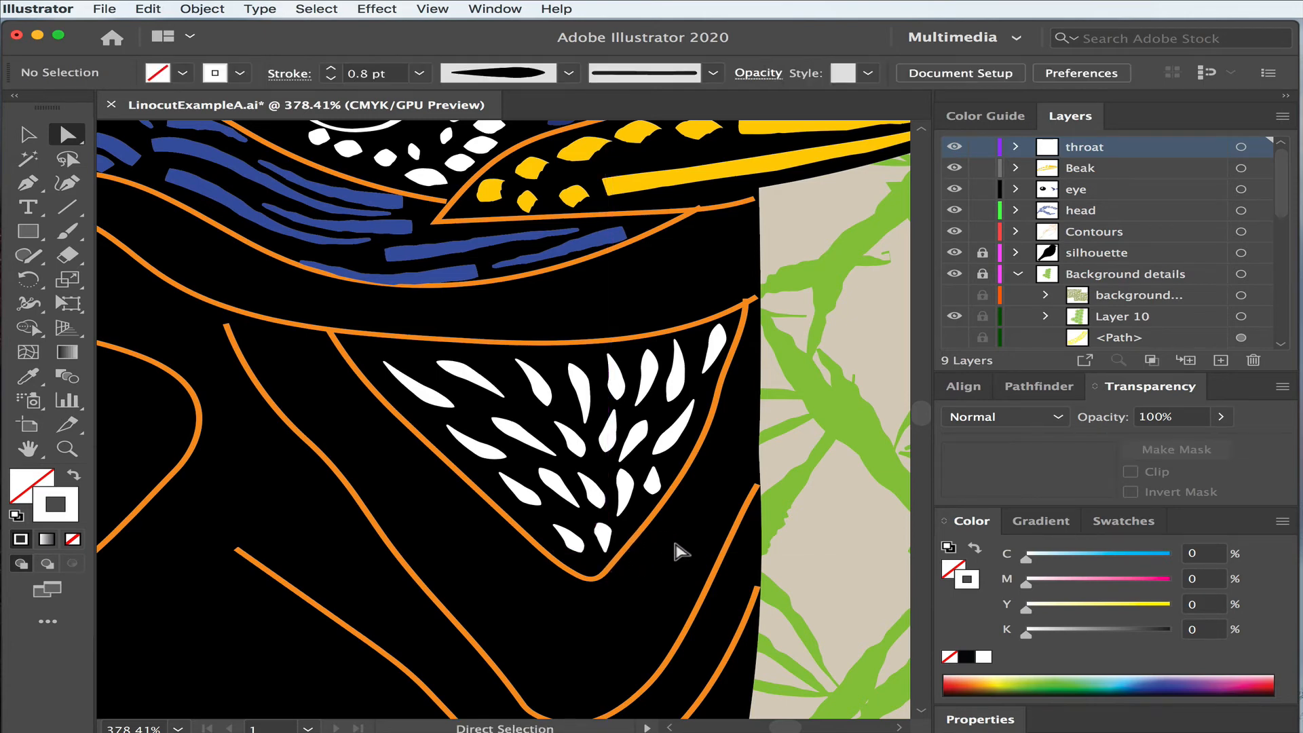
pyautogui.click(574, 536)
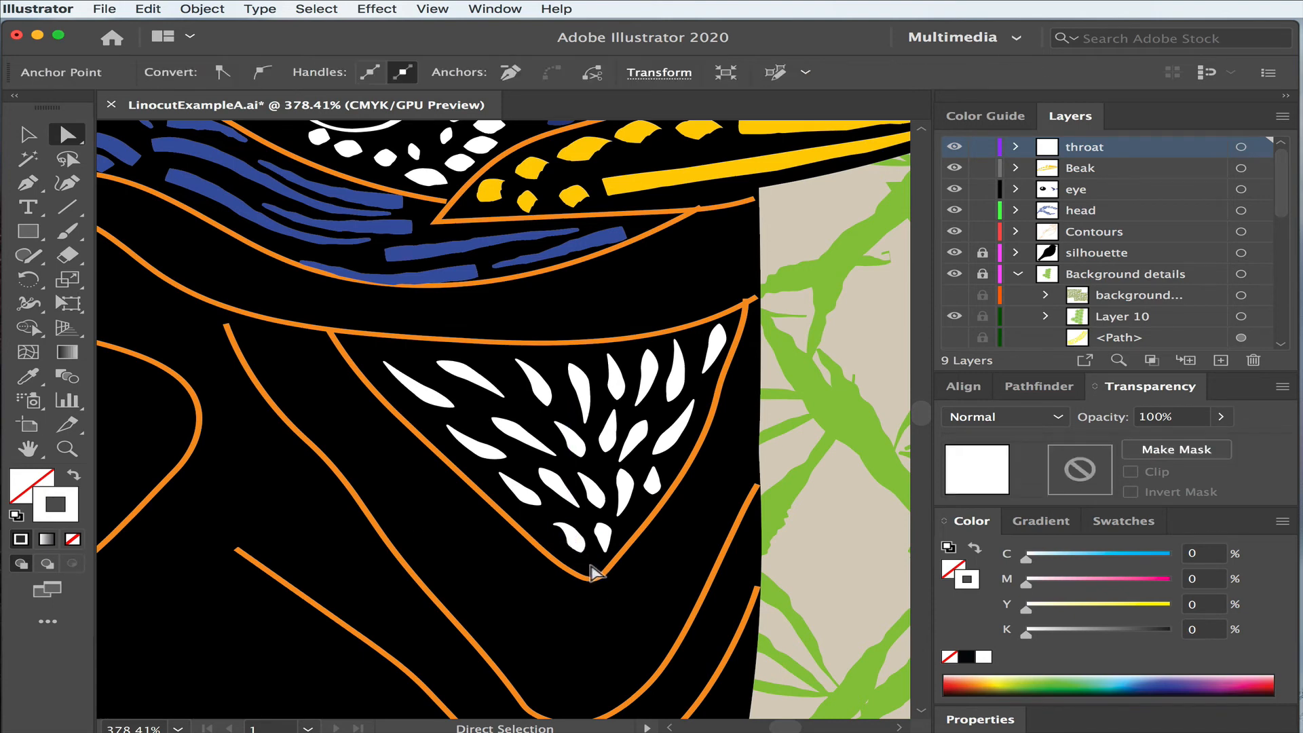
pyautogui.click(602, 575)
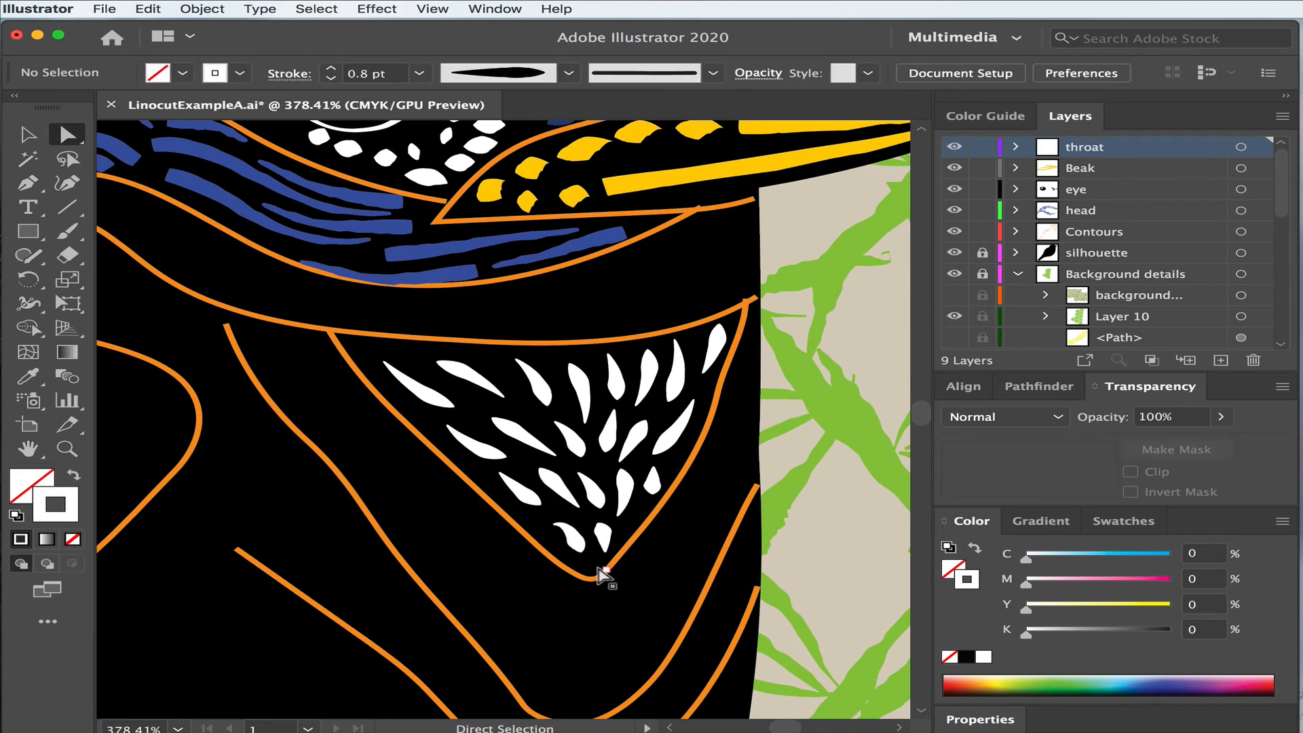
pyautogui.click(574, 536)
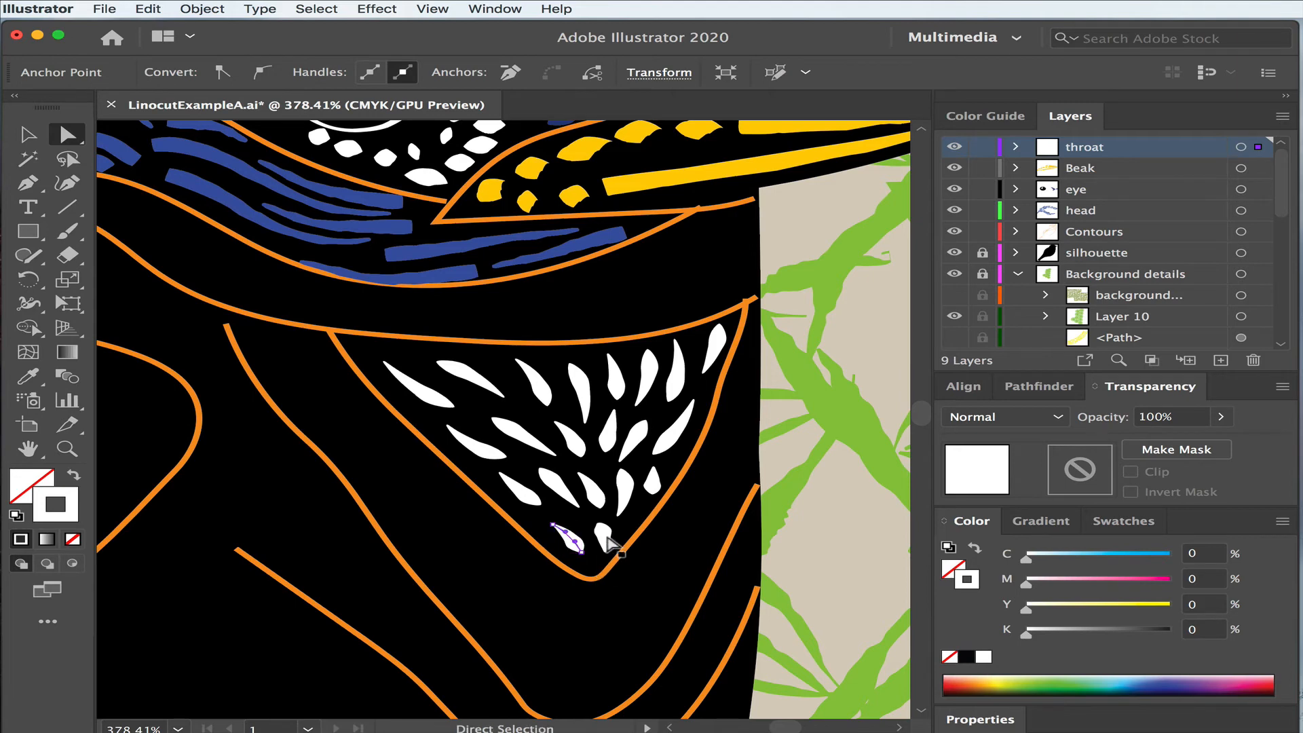
pyautogui.keyDown('super'); pyautogui.click(602, 535); pyautogui.keyUp('super')
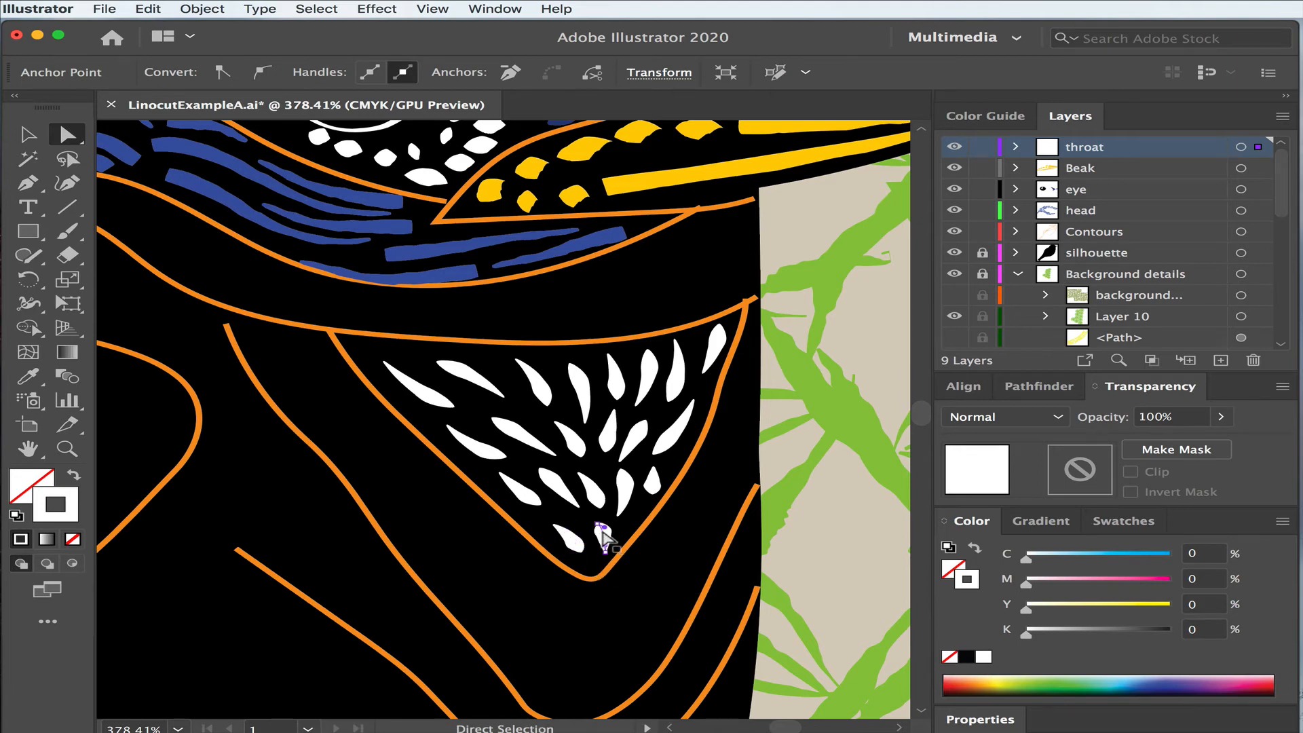
pyautogui.click(648, 535)
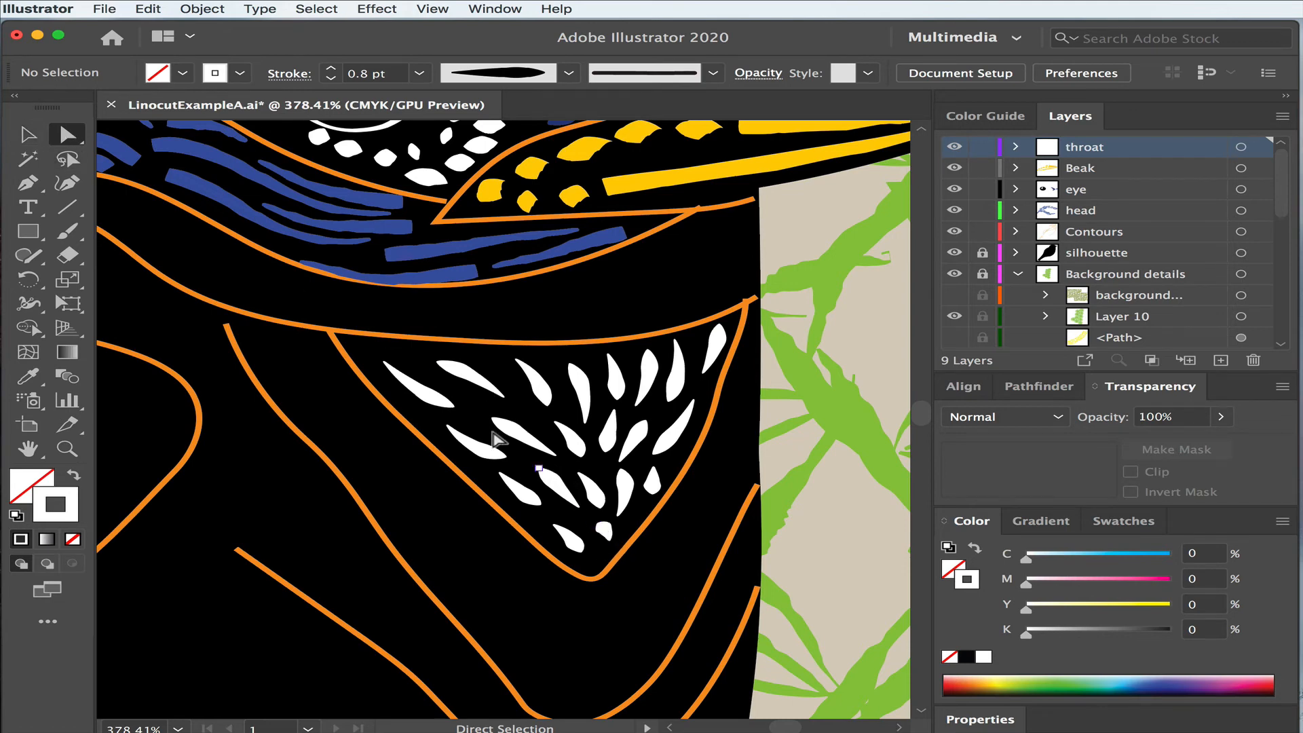
# Step: Nudge a feather stroke in the lower left row down slightly, and move the short tip stroke a little lower in the throat triangle
pyautogui.press('v')
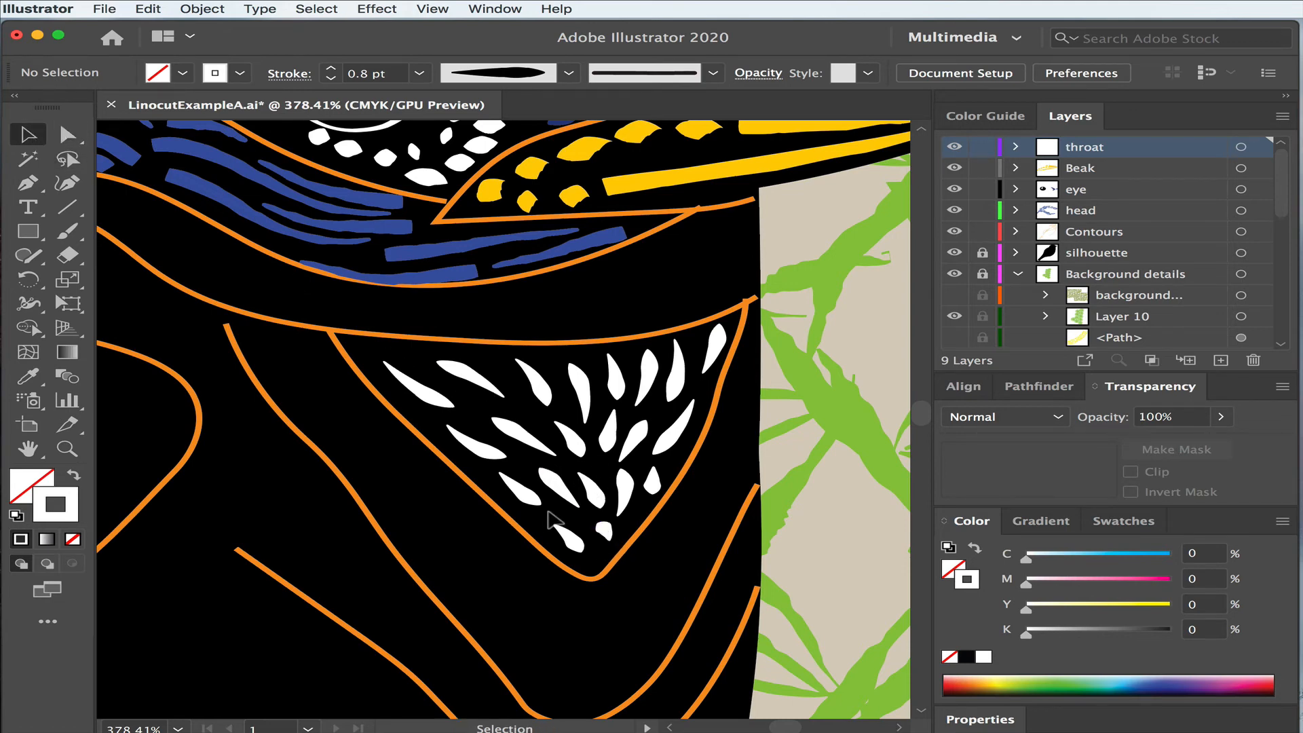
pyautogui.moveTo(564, 488)
pyautogui.mouseDown()
pyautogui.moveTo(554, 482)
pyautogui.moveTo(559, 494)
pyautogui.mouseUp()
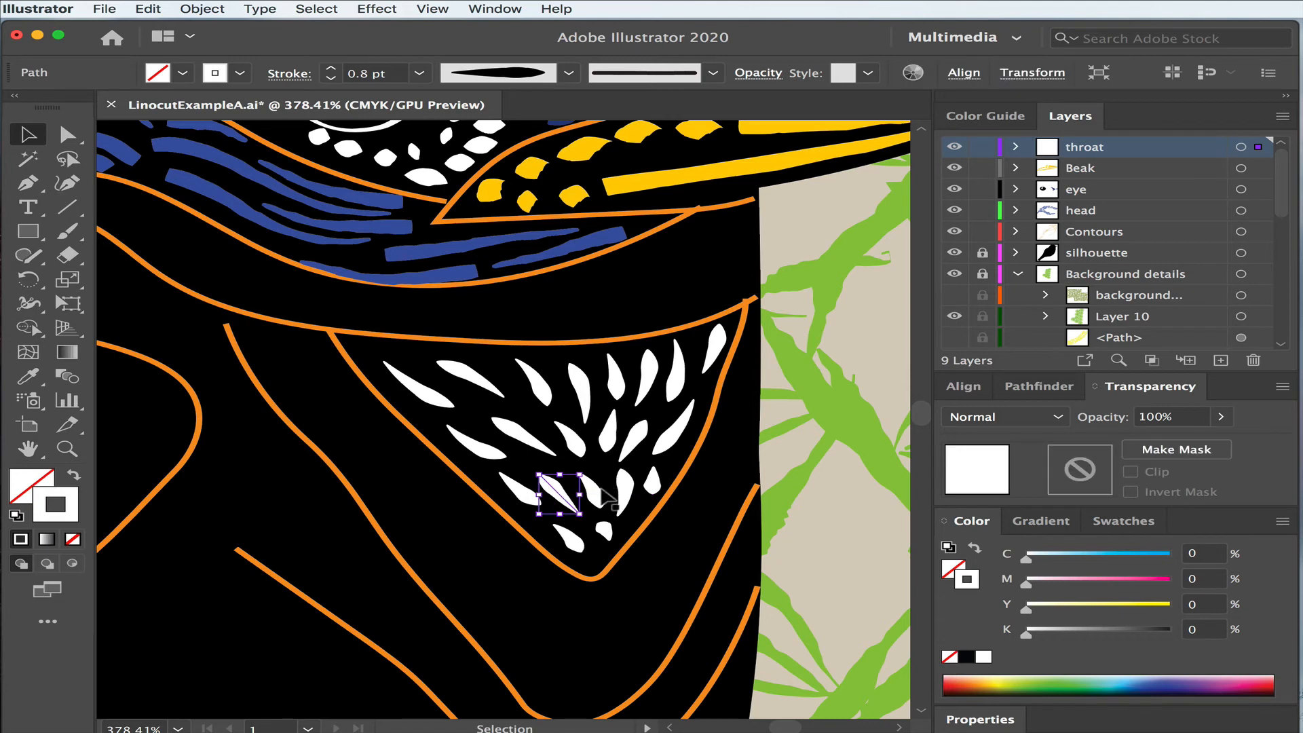
pyautogui.click(604, 527)
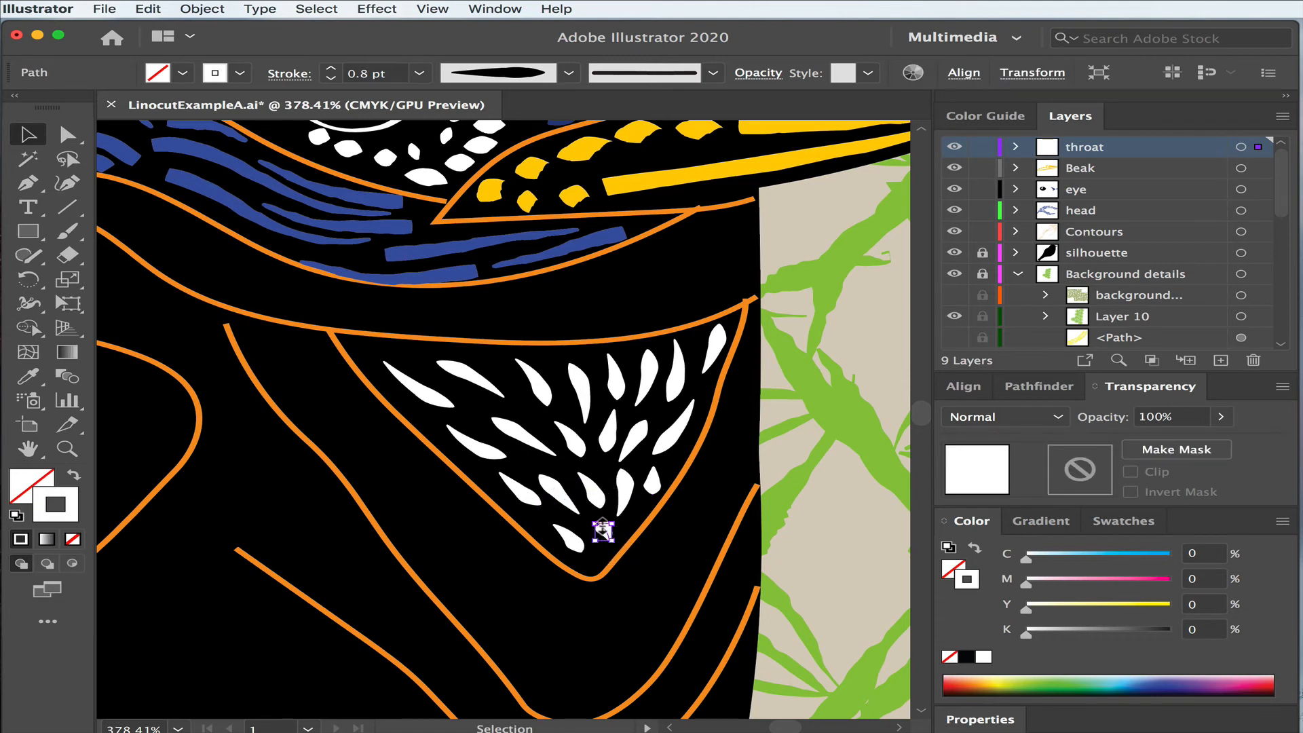
pyautogui.press('z')
pyautogui.moveTo(608, 533)
pyautogui.mouseDown()
pyautogui.moveTo(628, 532)
pyautogui.moveTo(611, 523)
pyautogui.mouseUp()
pyautogui.click(27, 134)
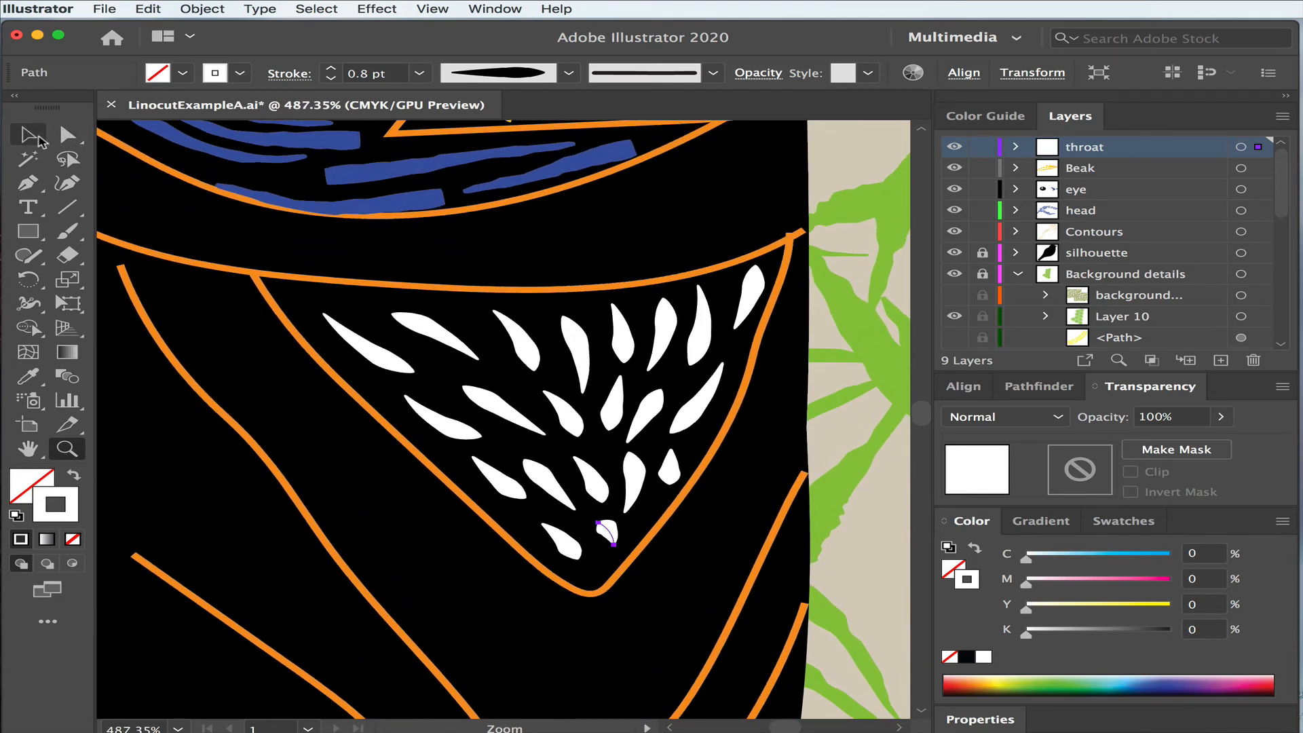
pyautogui.click(638, 548)
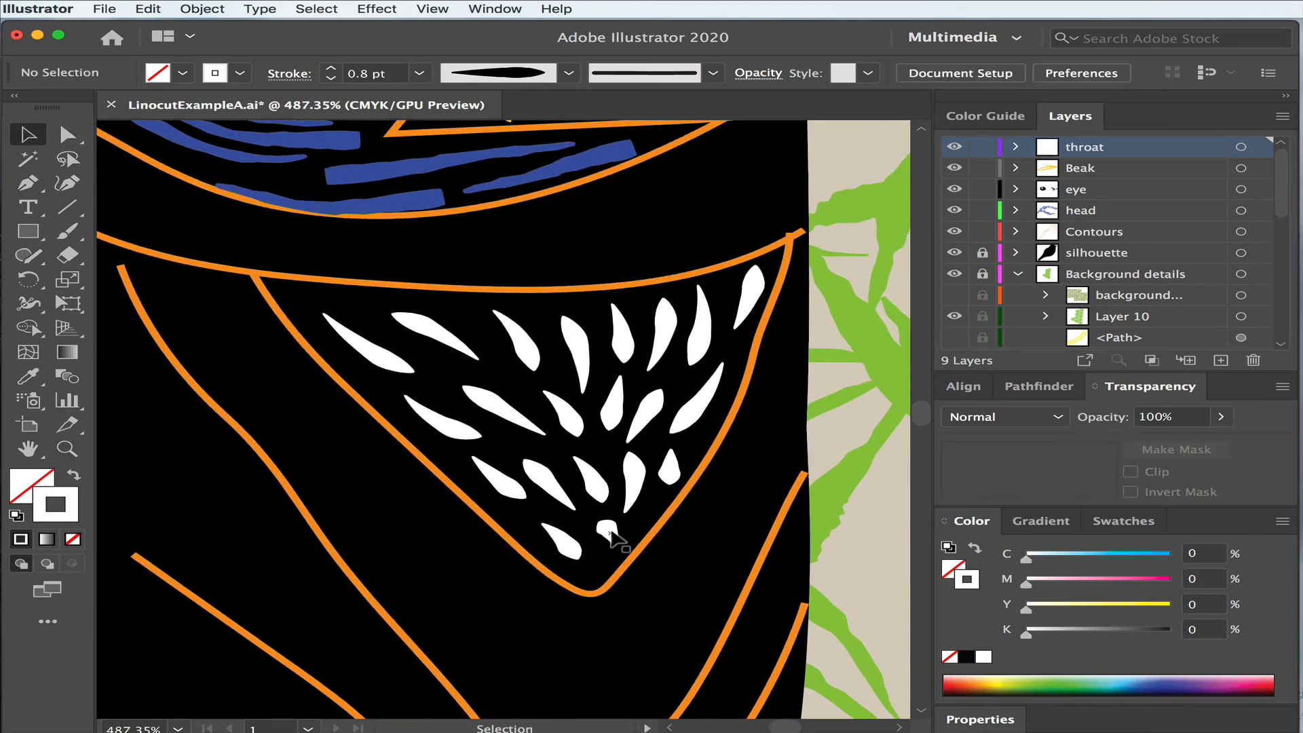
pyautogui.moveTo(611, 539); pyautogui.dragTo(605, 541)
pyautogui.click(684, 560)
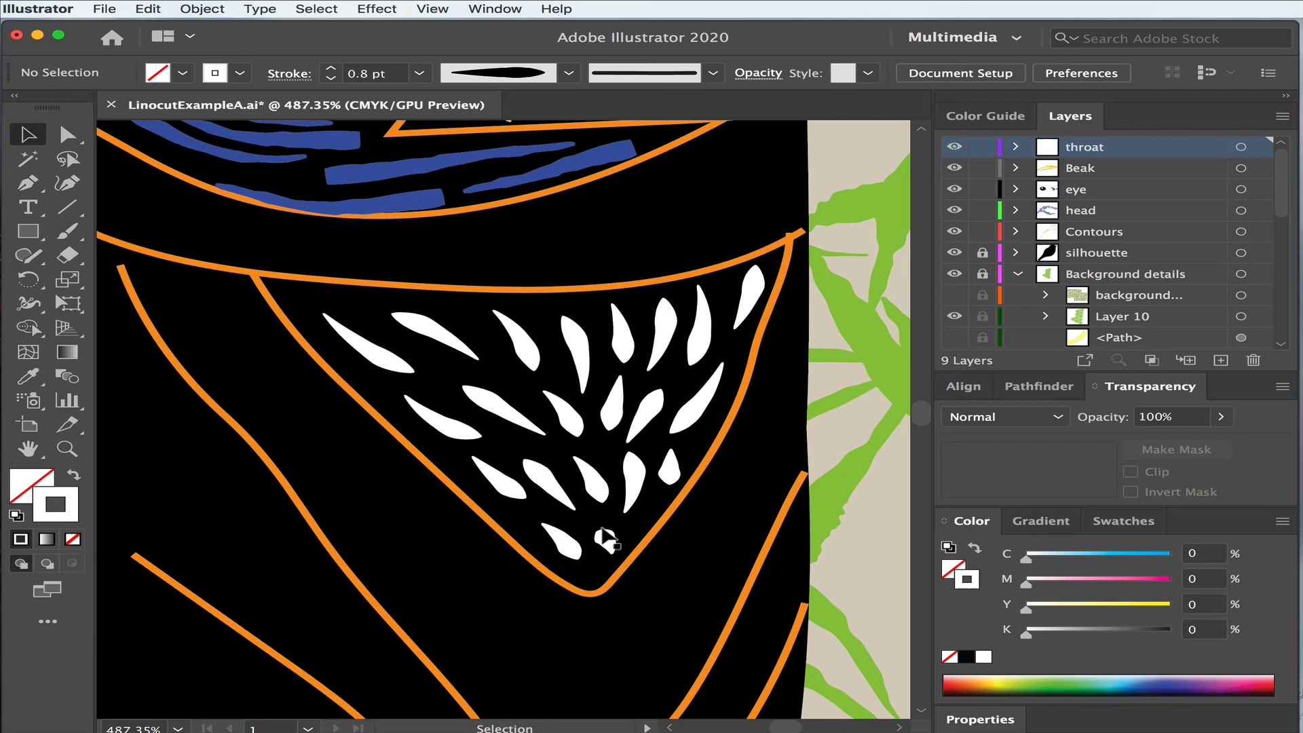
# Step: Lengthen the short feather stroke near the throat triangle's lower tip by pulling its upper anchor point slightly upwards
pyautogui.click(68, 134)
pyautogui.click(605, 540)
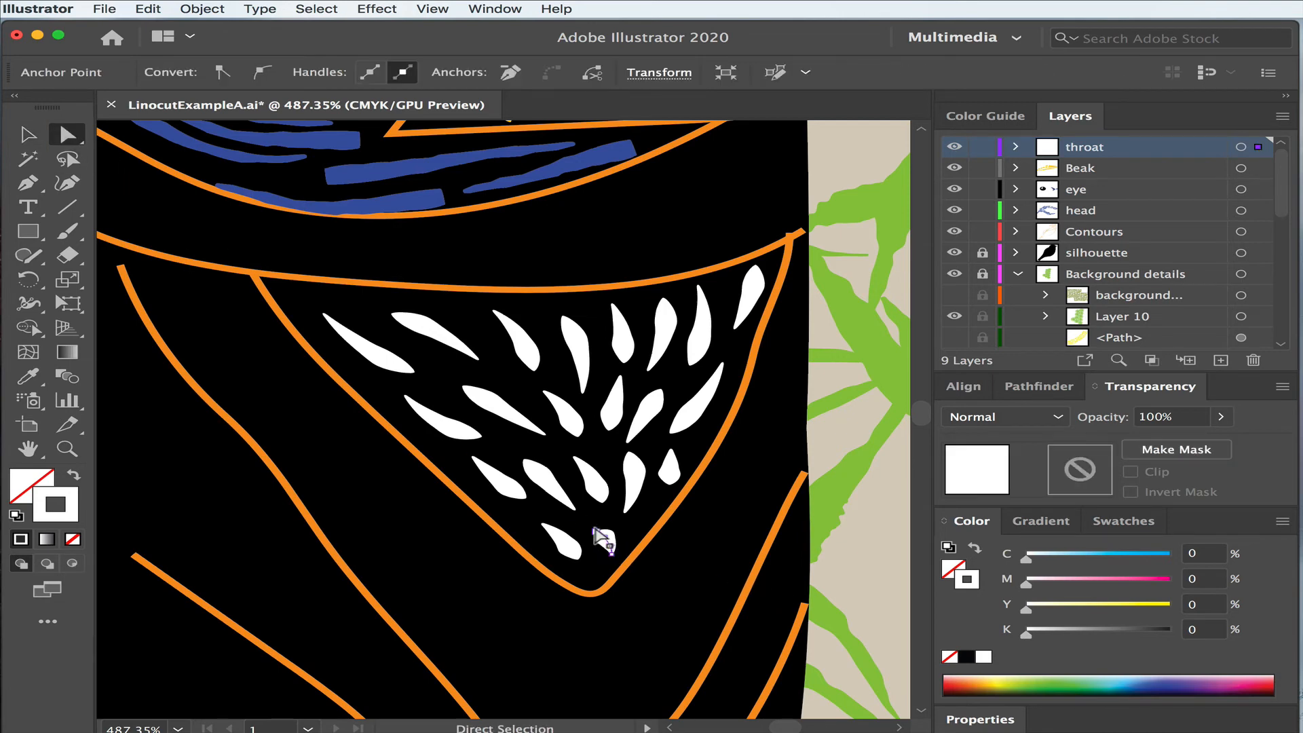
pyautogui.moveTo(597, 532); pyautogui.dragTo(597, 522)
pyautogui.click(663, 547)
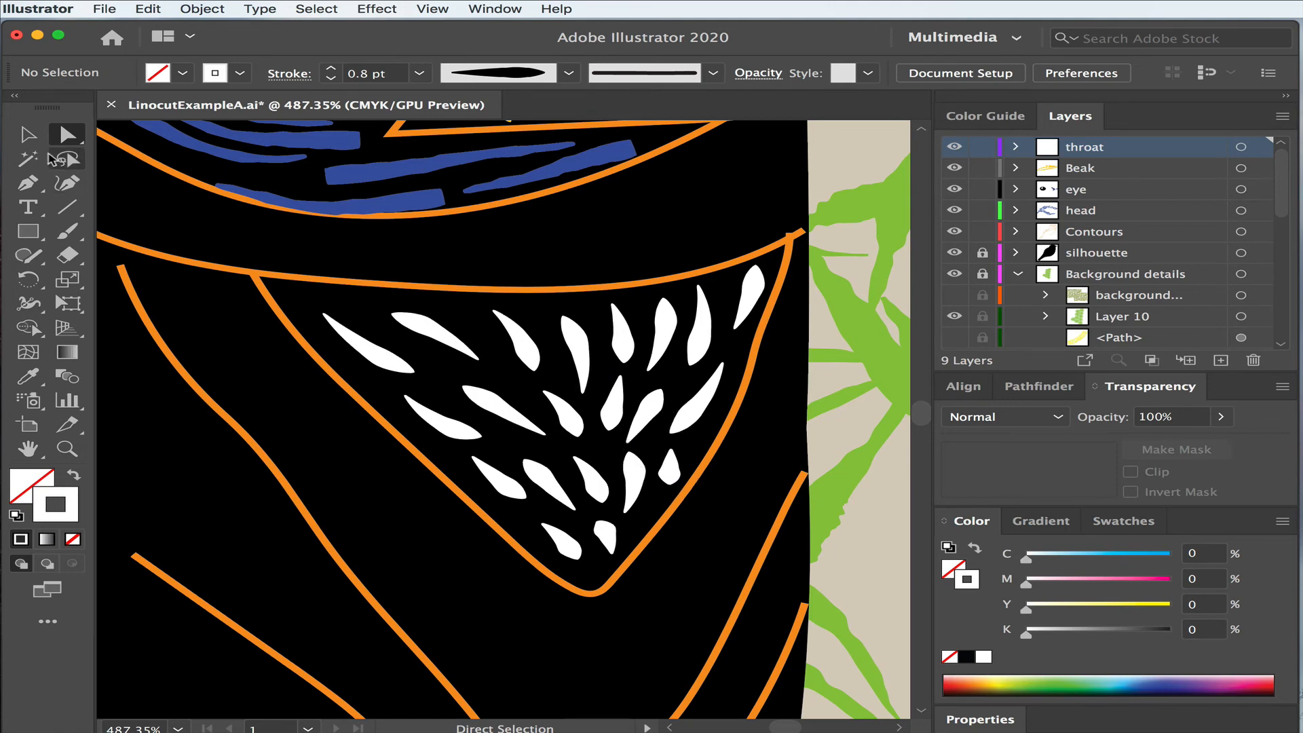
# Step: Nudge the slanted feather stroke in the middle of the throat's second row slightly to the right
pyautogui.click(27, 134)
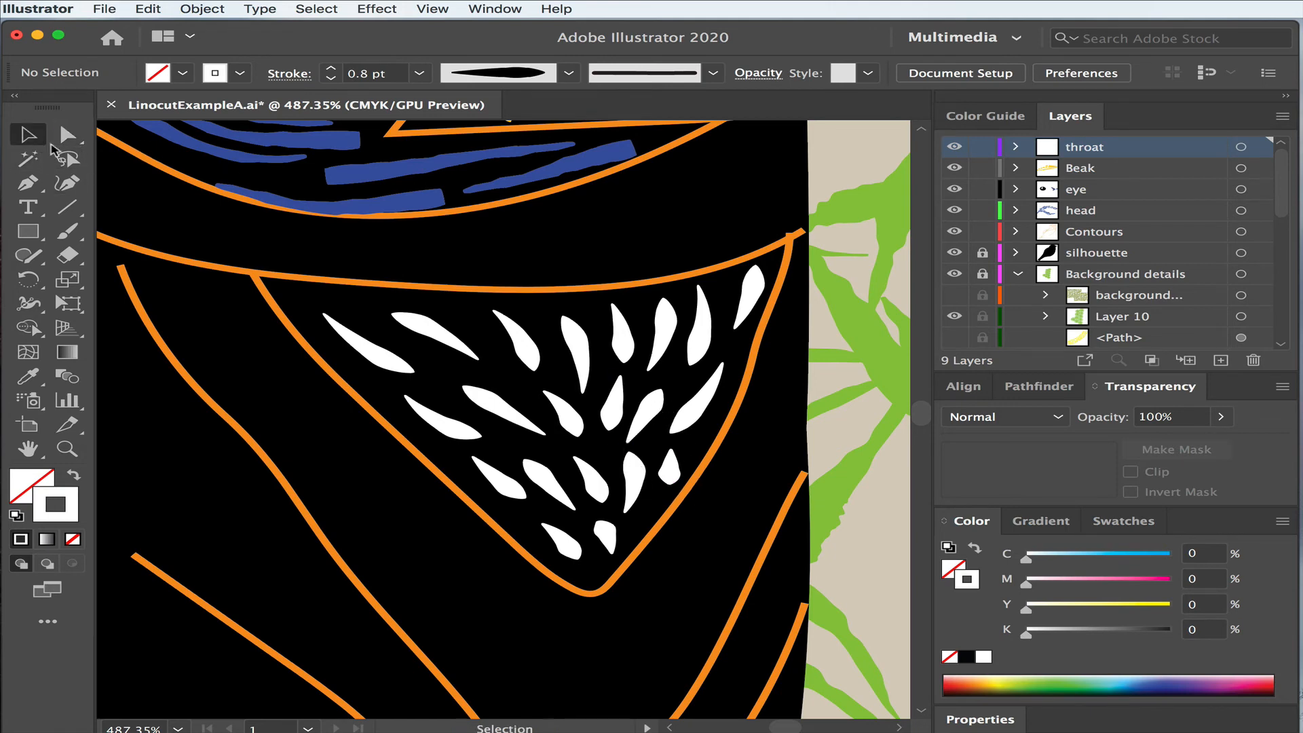
pyautogui.click(650, 408)
pyautogui.click(799, 458)
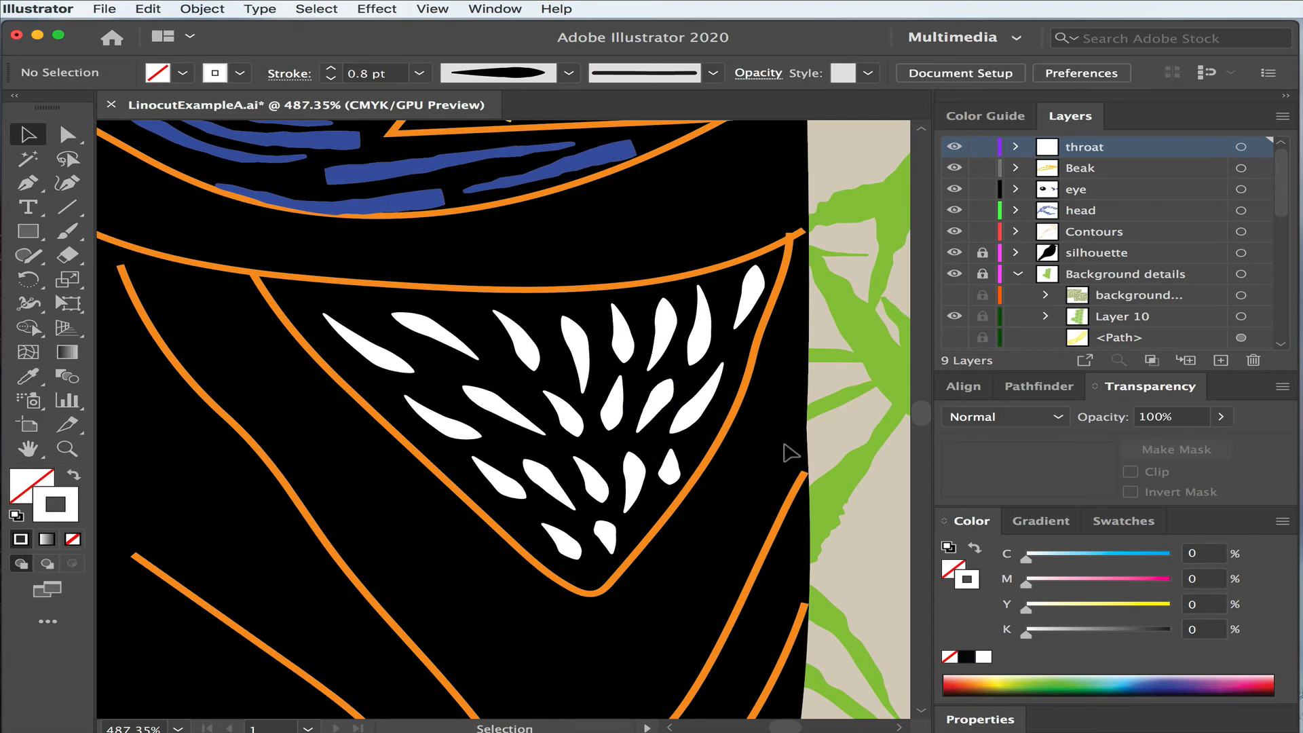
# Step: Review the alternative feather patterns by hiding the throat layer and showing throat 2, throat 3 and throat 4 one at a time
pyautogui.click(67, 448)
pyautogui.moveTo(510, 456); pyautogui.dragTo(220, 399)
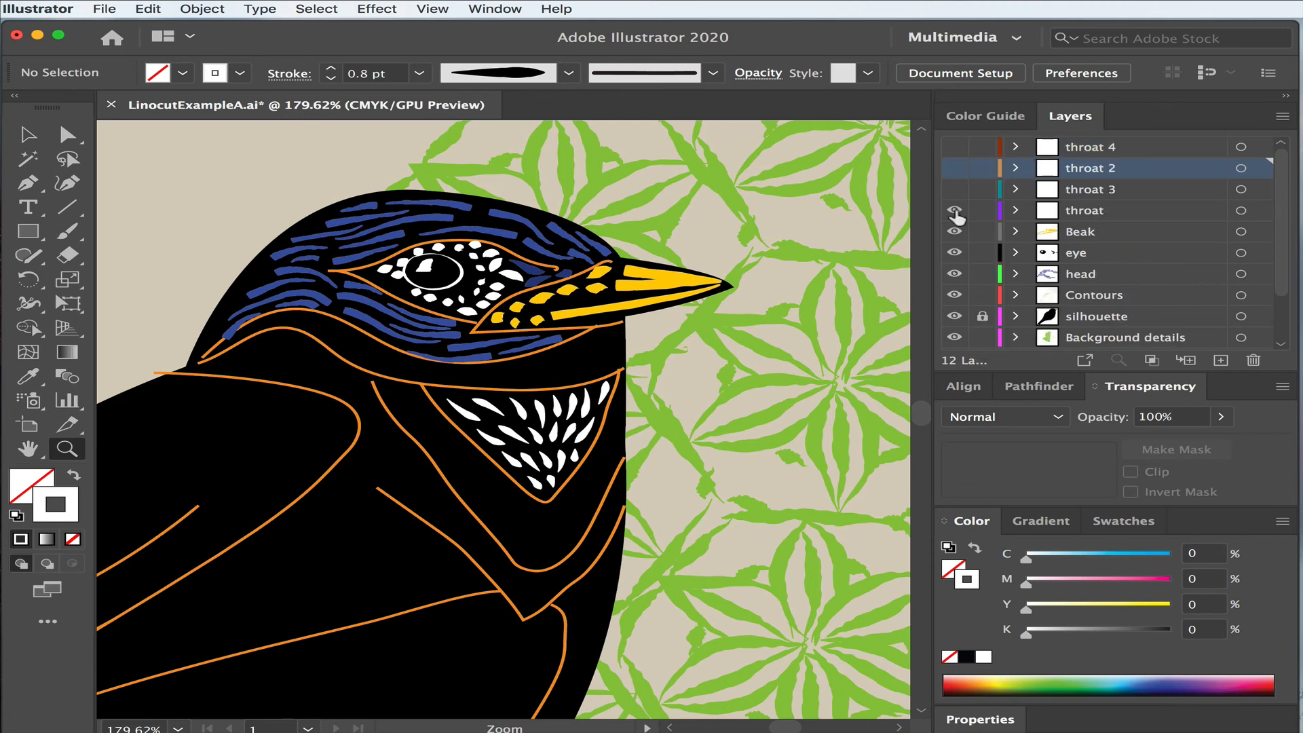
pyautogui.click(954, 212)
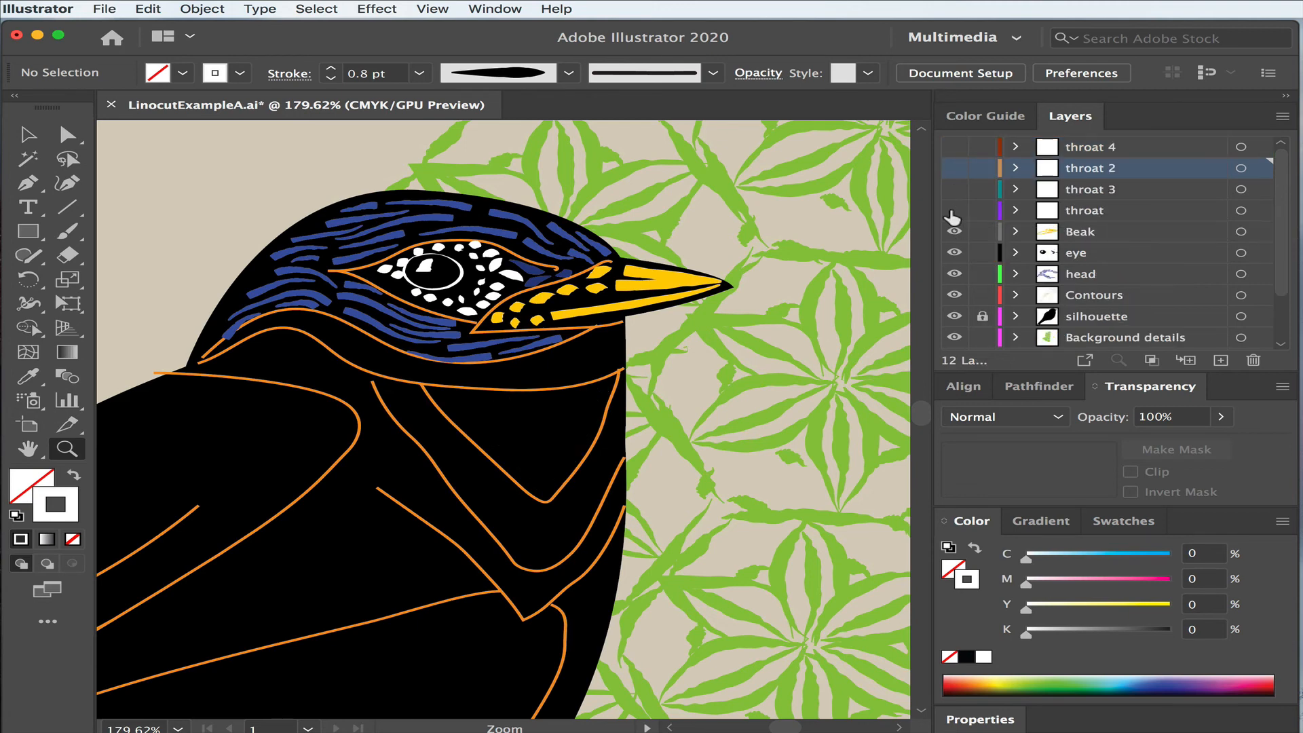
pyautogui.click(954, 170)
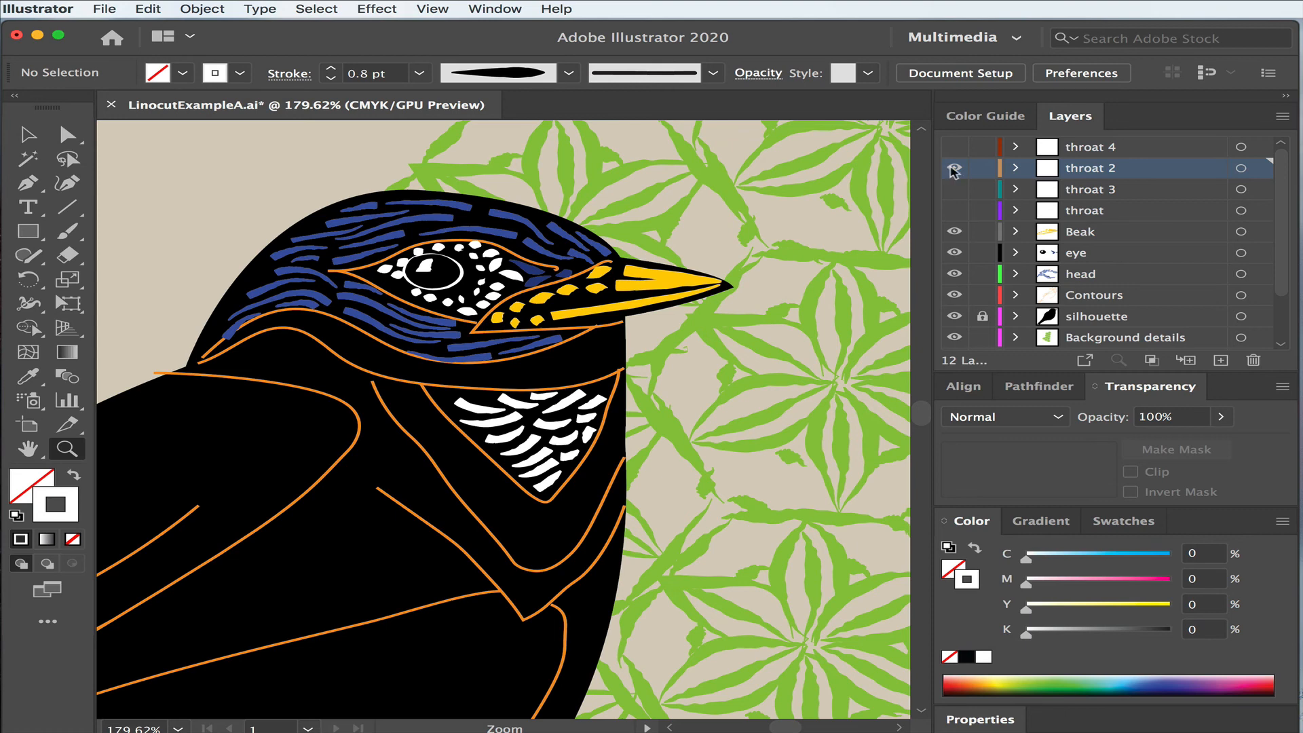
pyautogui.click(954, 168)
pyautogui.click(952, 192)
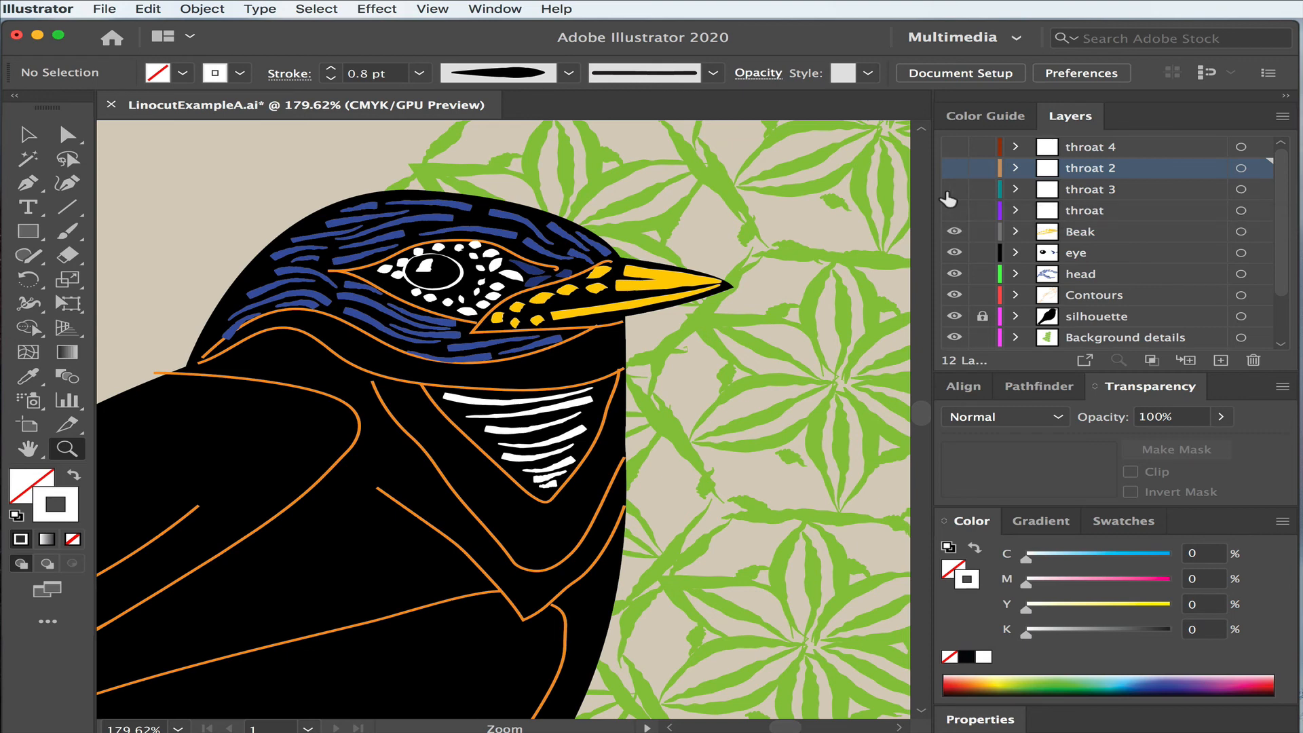
pyautogui.click(950, 193)
pyautogui.click(952, 149)
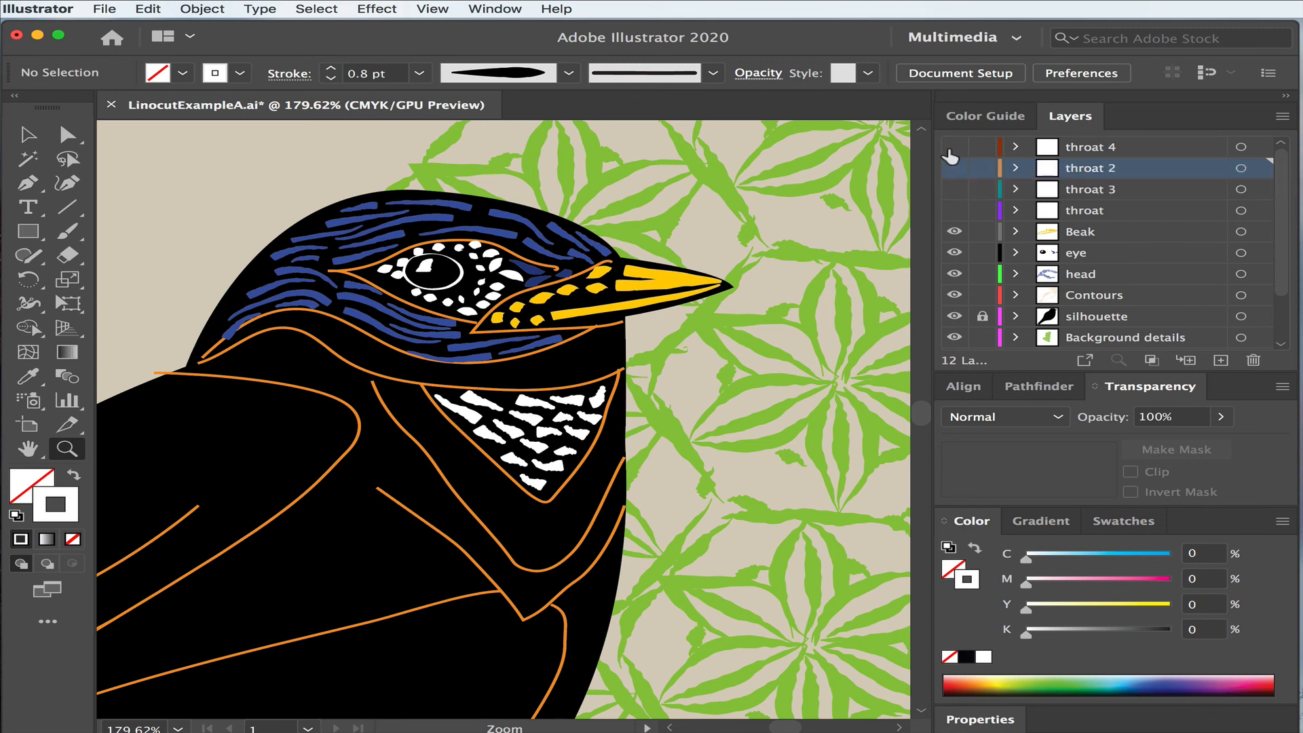
pyautogui.click(952, 149)
# Step: Compare the feather patterns of the throat and throat 4 layers by alternating which of the two is visible
pyautogui.click(953, 212)
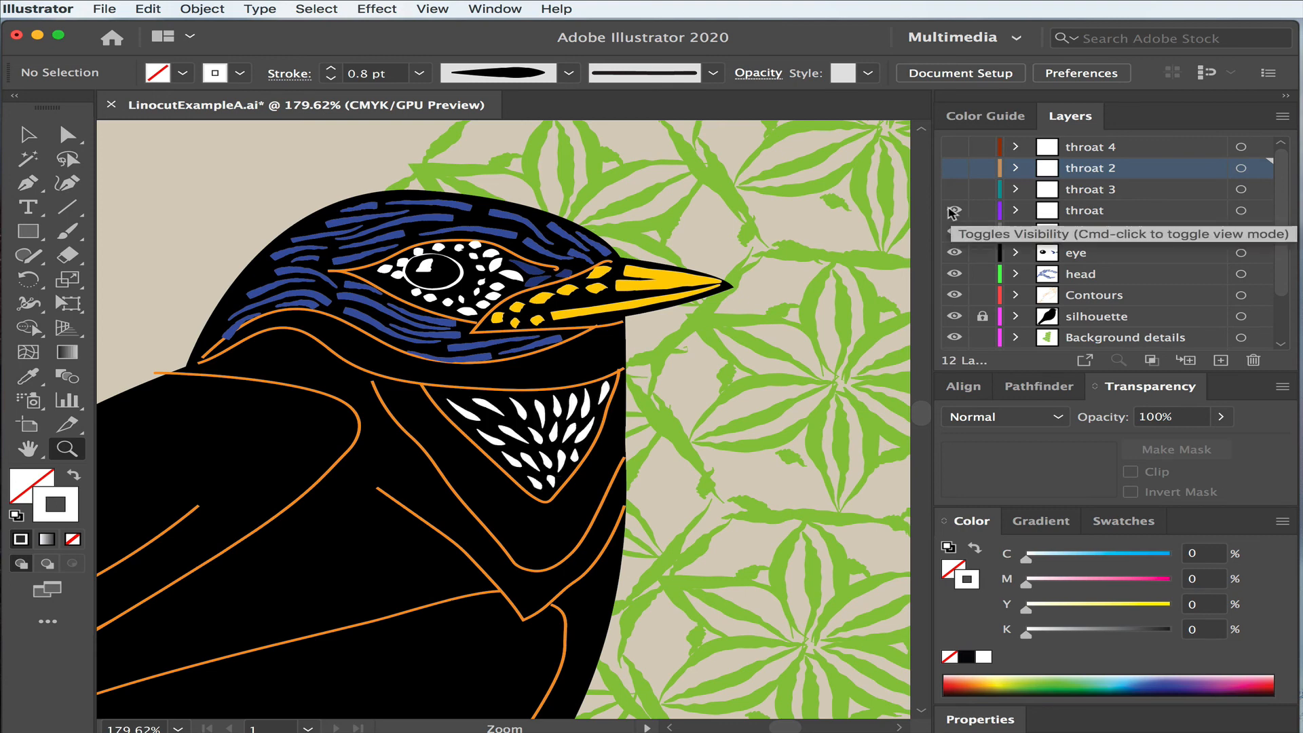
pyautogui.click(953, 212)
pyautogui.click(954, 149)
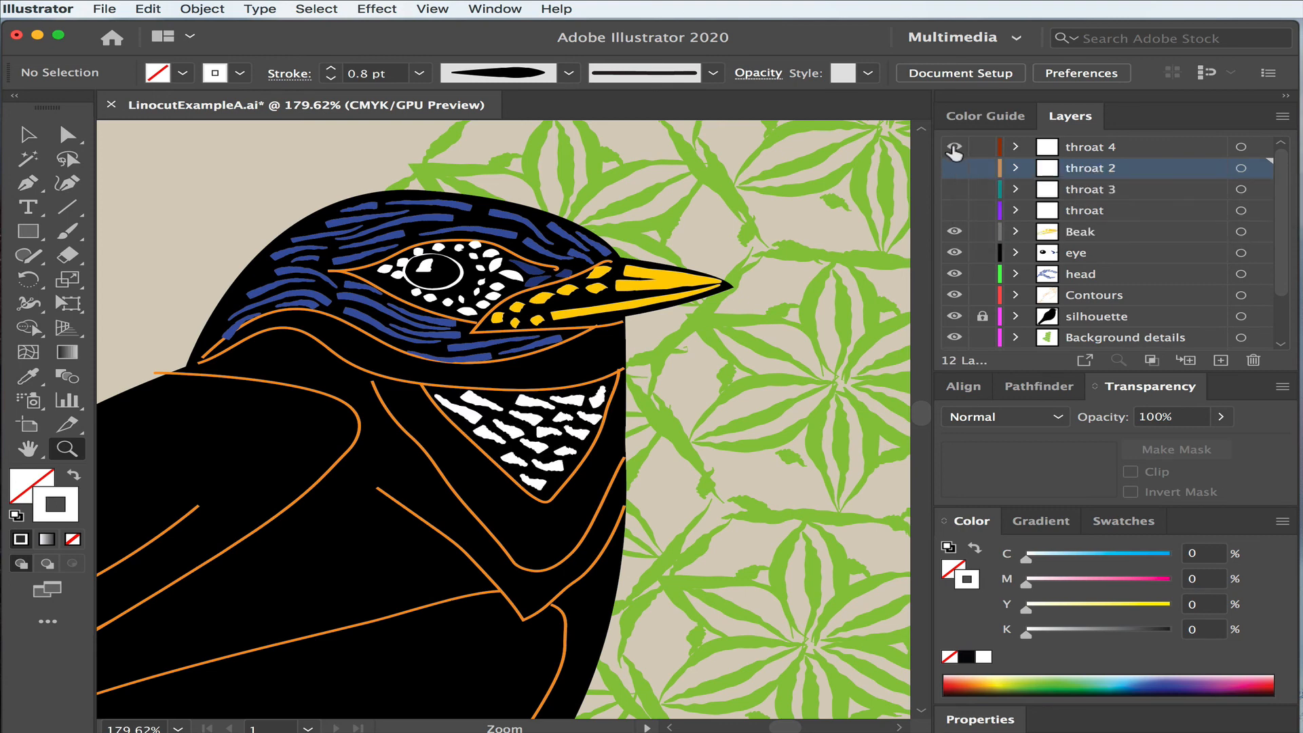
pyautogui.click(955, 149)
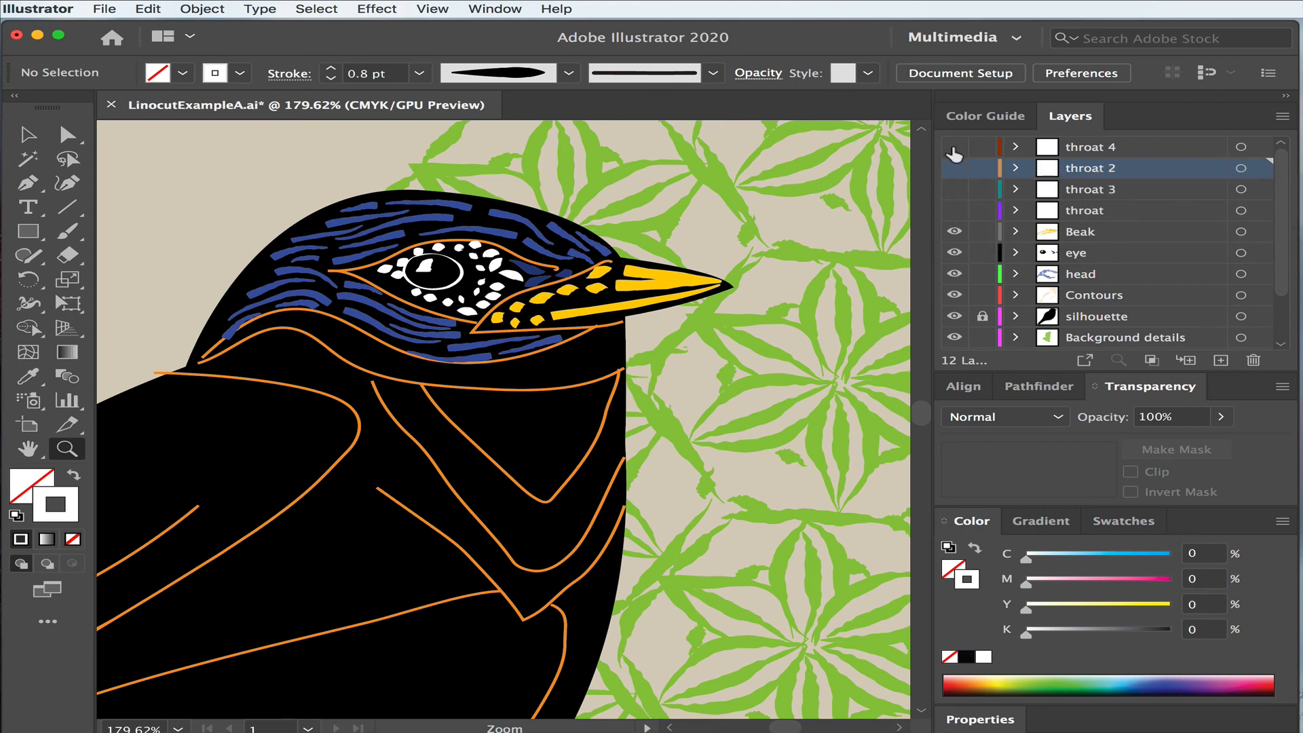
pyautogui.click(953, 212)
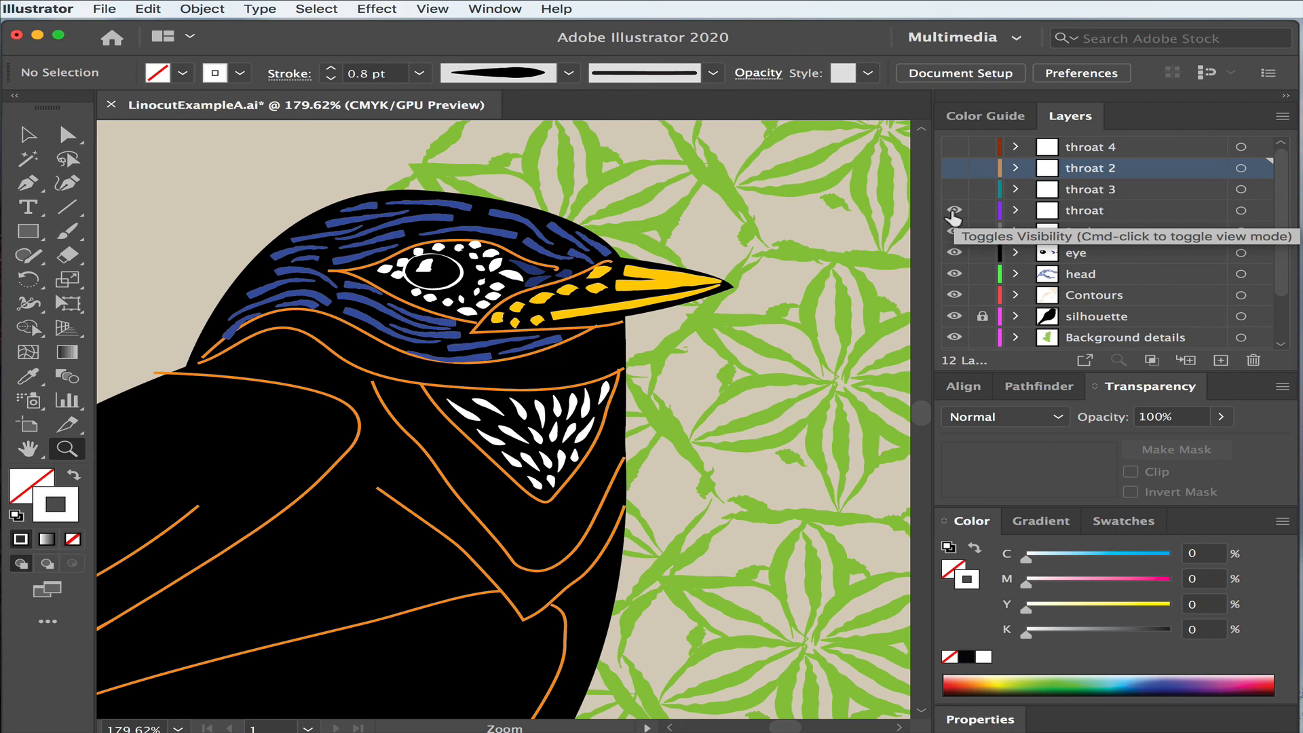
pyautogui.click(953, 212)
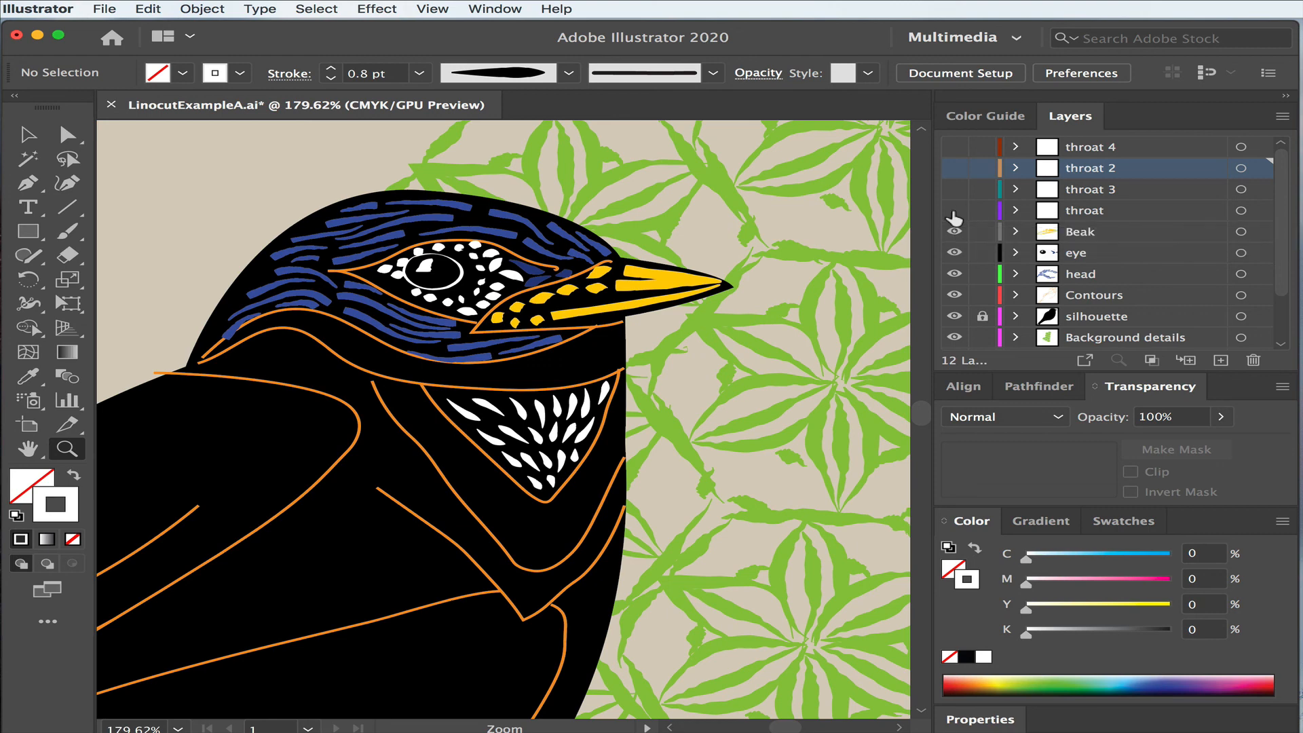
pyautogui.click(954, 148)
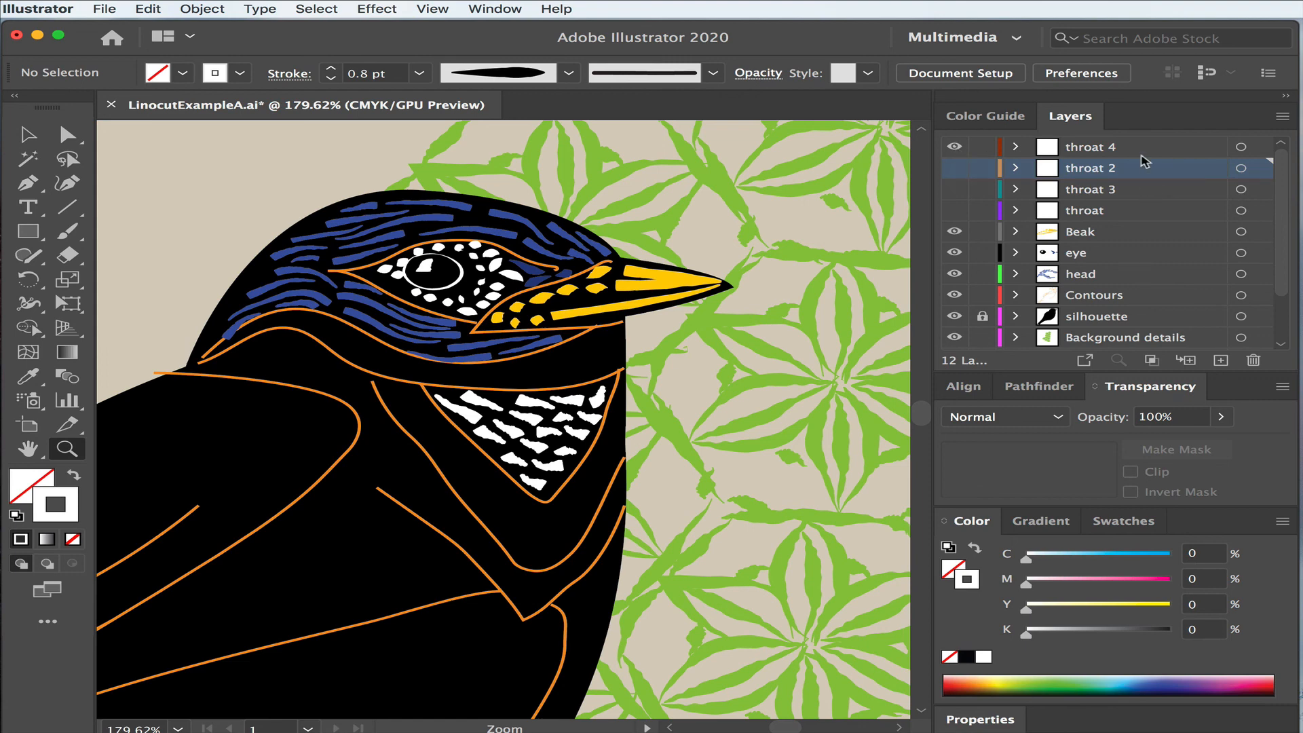
pyautogui.click(955, 147)
pyautogui.click(955, 210)
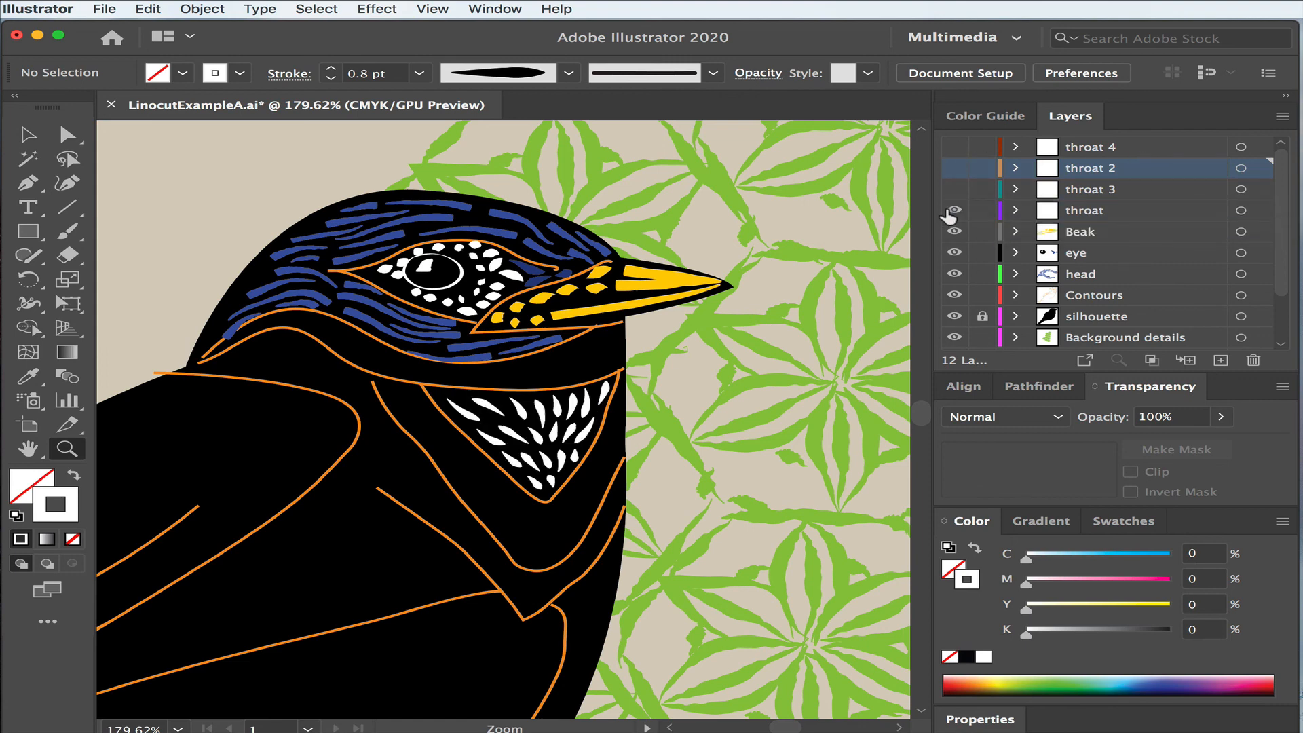
pyautogui.click(955, 211)
pyautogui.click(955, 147)
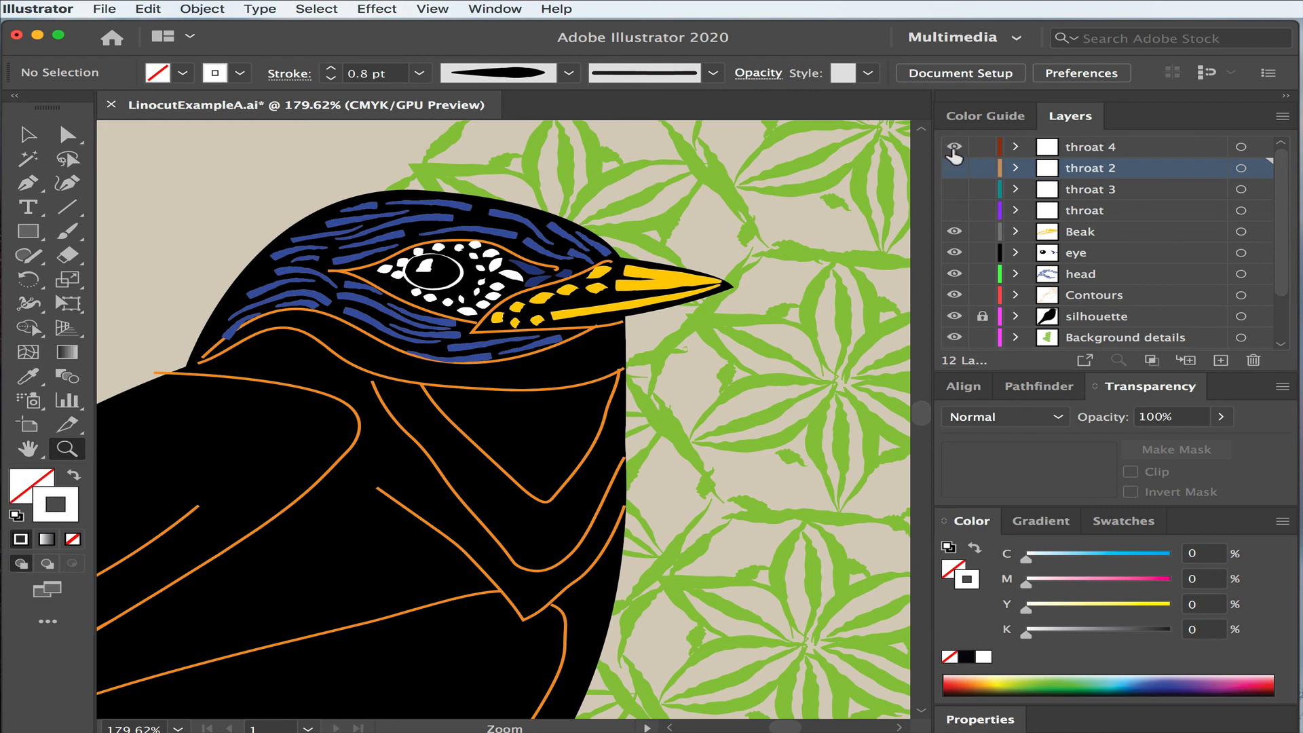